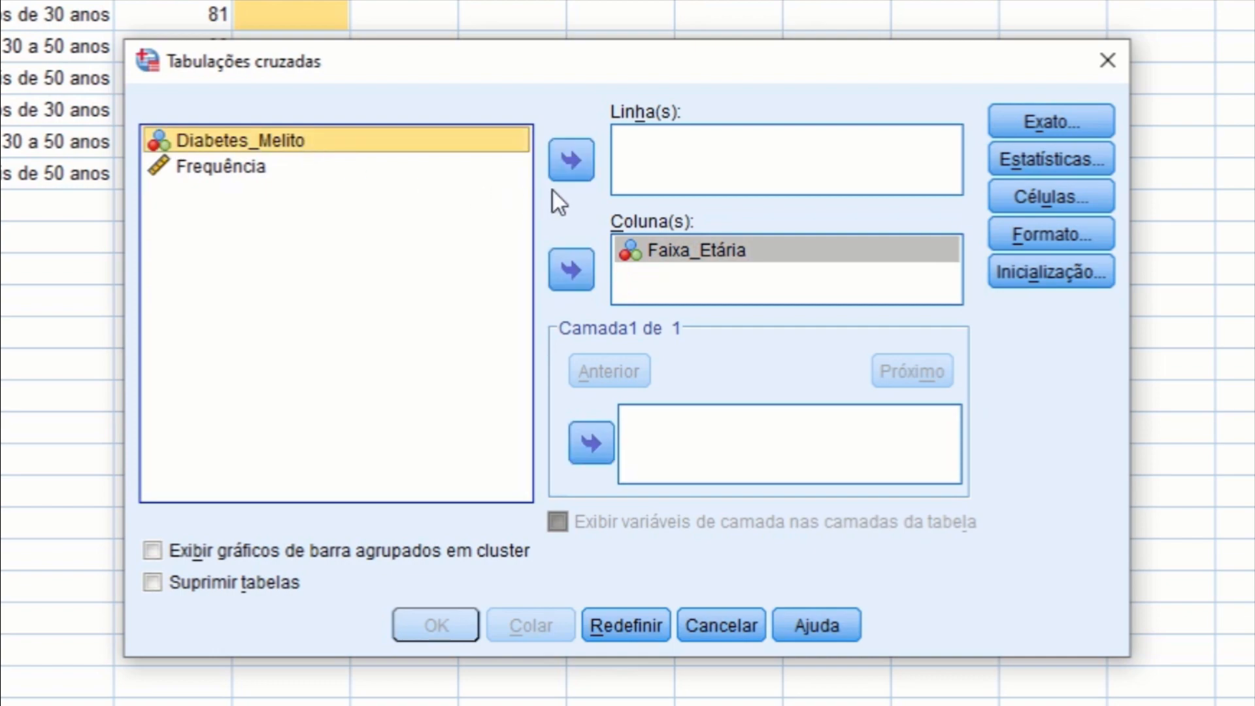
- Set Diabetes_Melito as the row variable of the crosstabulation and request only the Quiquadrado statistic
click(572, 159)
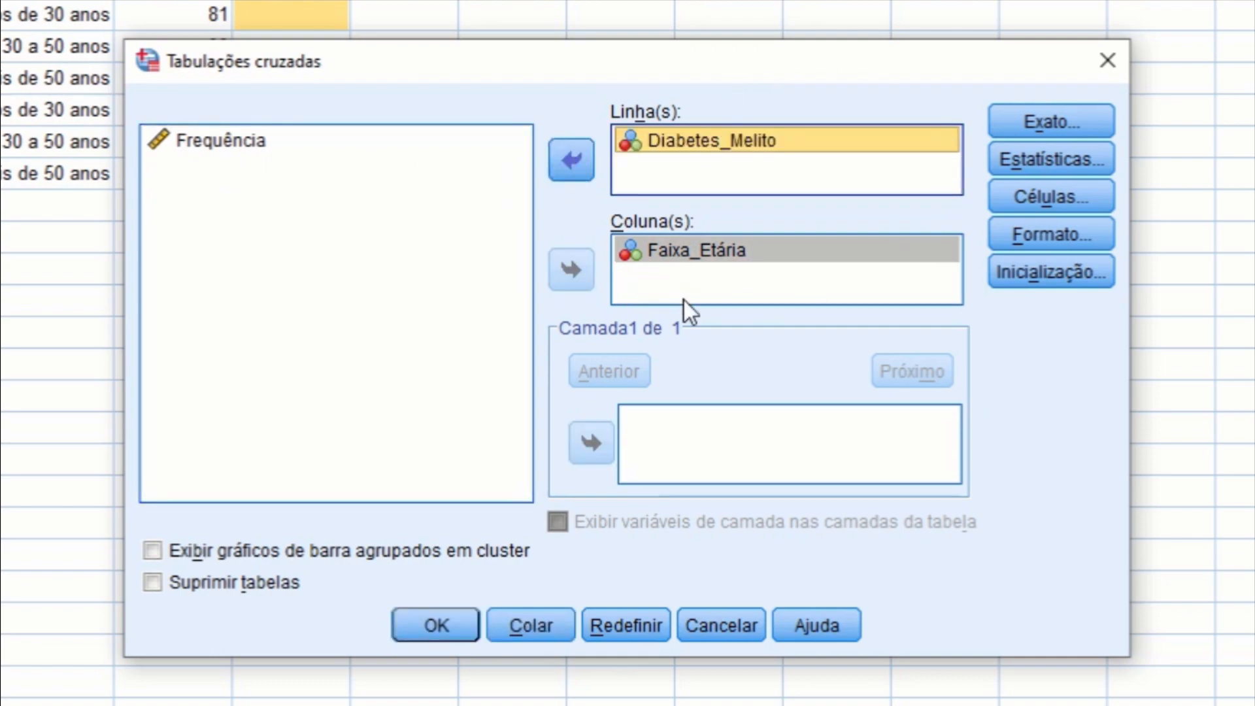
click(1054, 159)
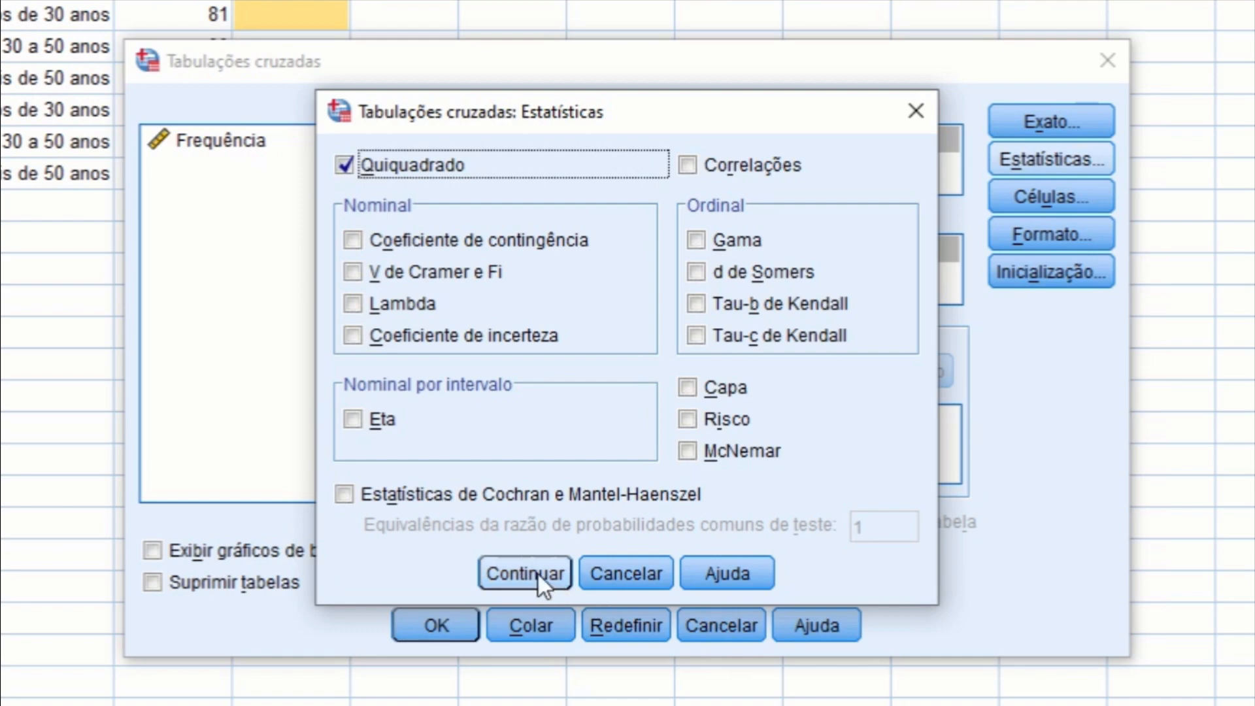
click(353, 272)
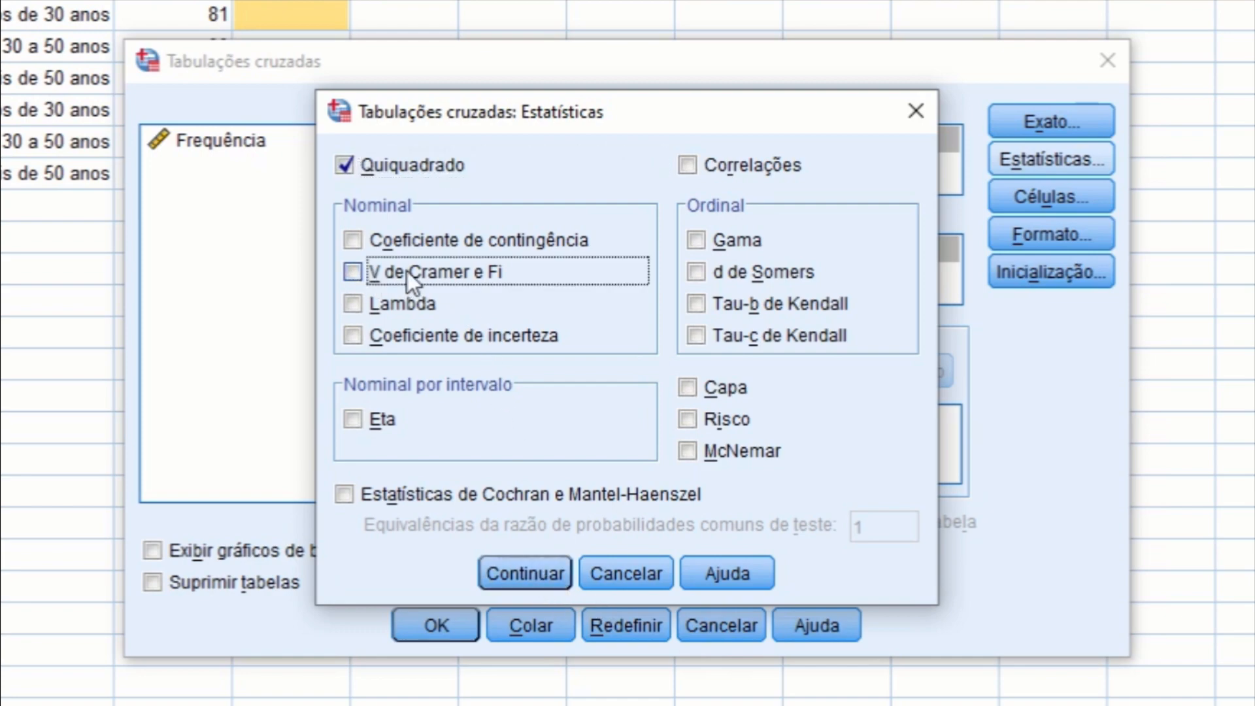
click(535, 570)
- Add Esperado counts, Linha percentages and Padronizado ajustado residuals to the cell display and run the crosstabulation
click(1031, 199)
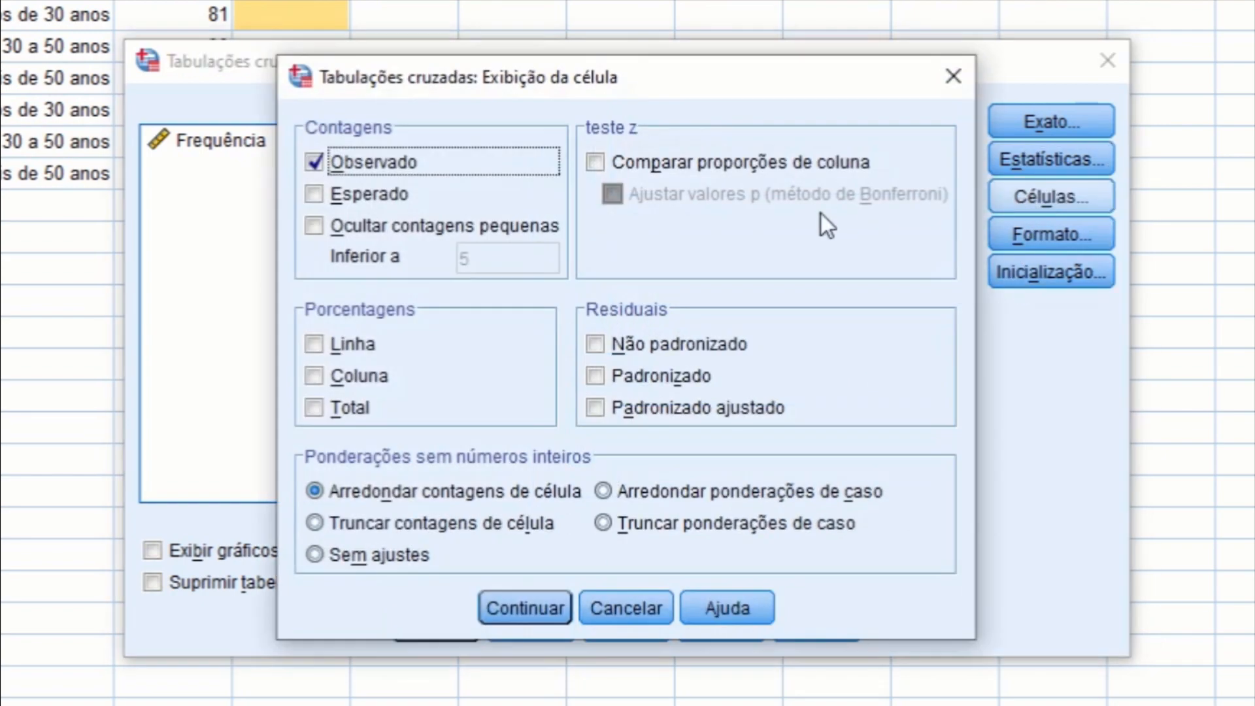
click(316, 199)
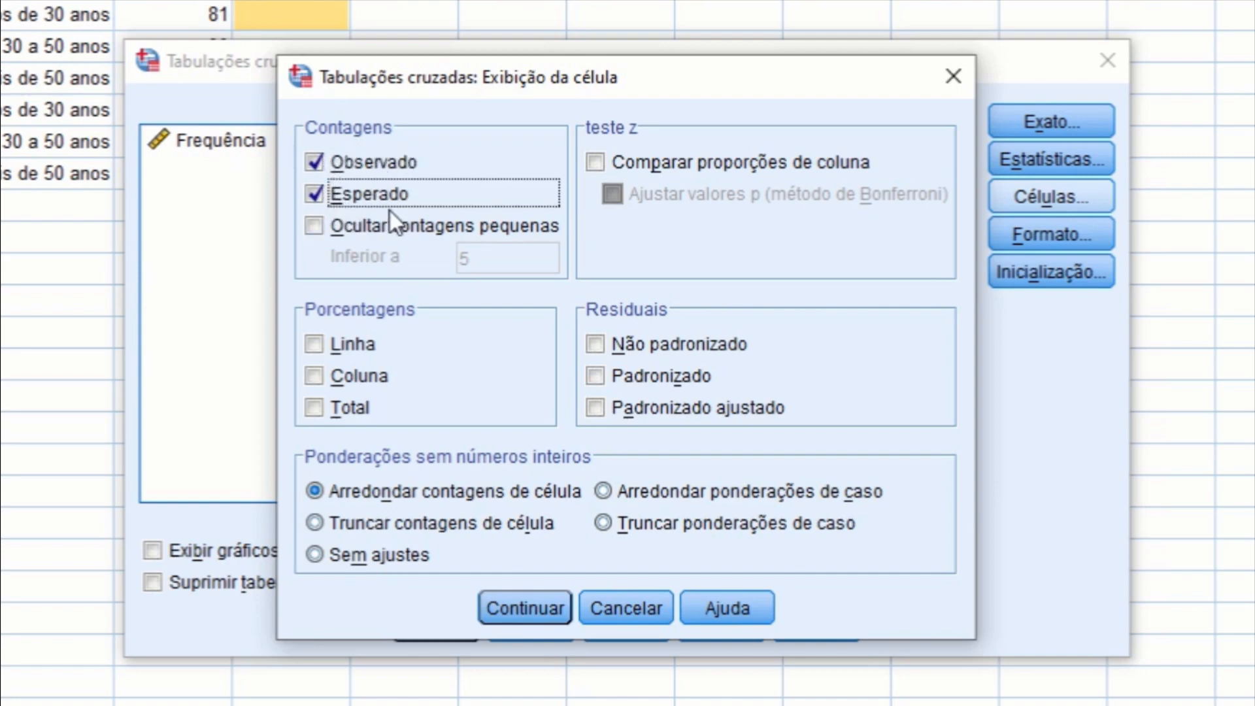
click(595, 408)
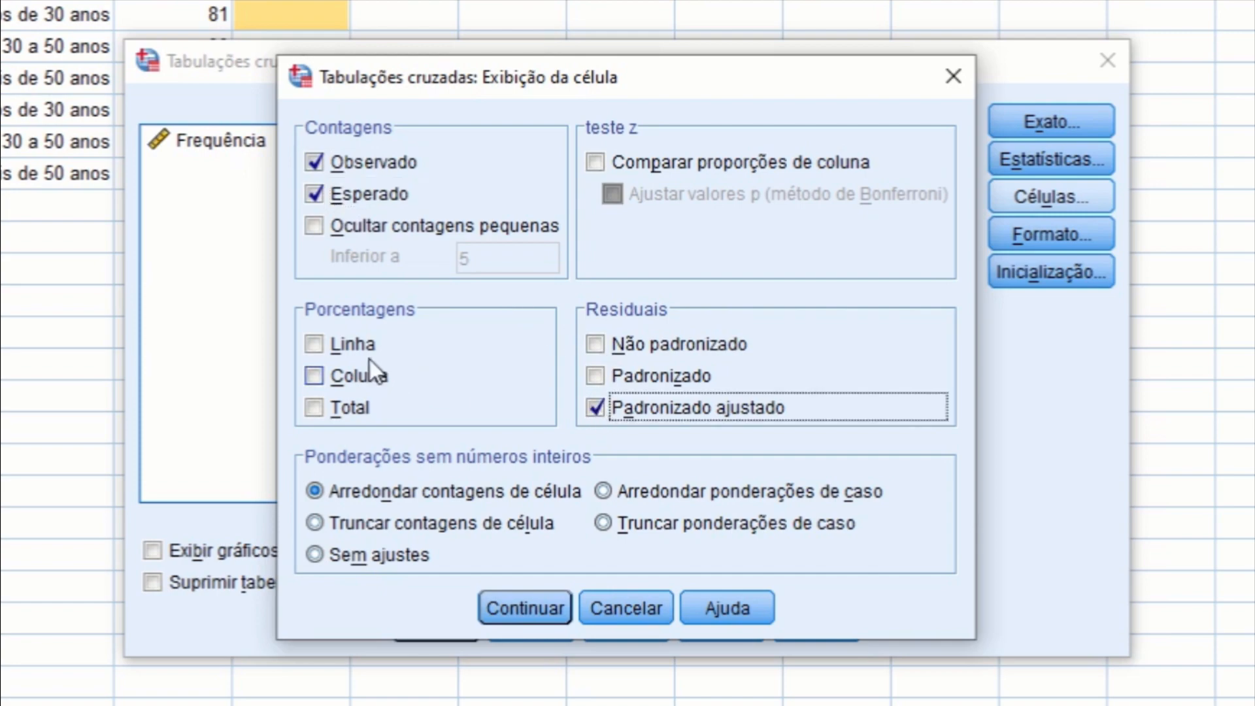
click(312, 344)
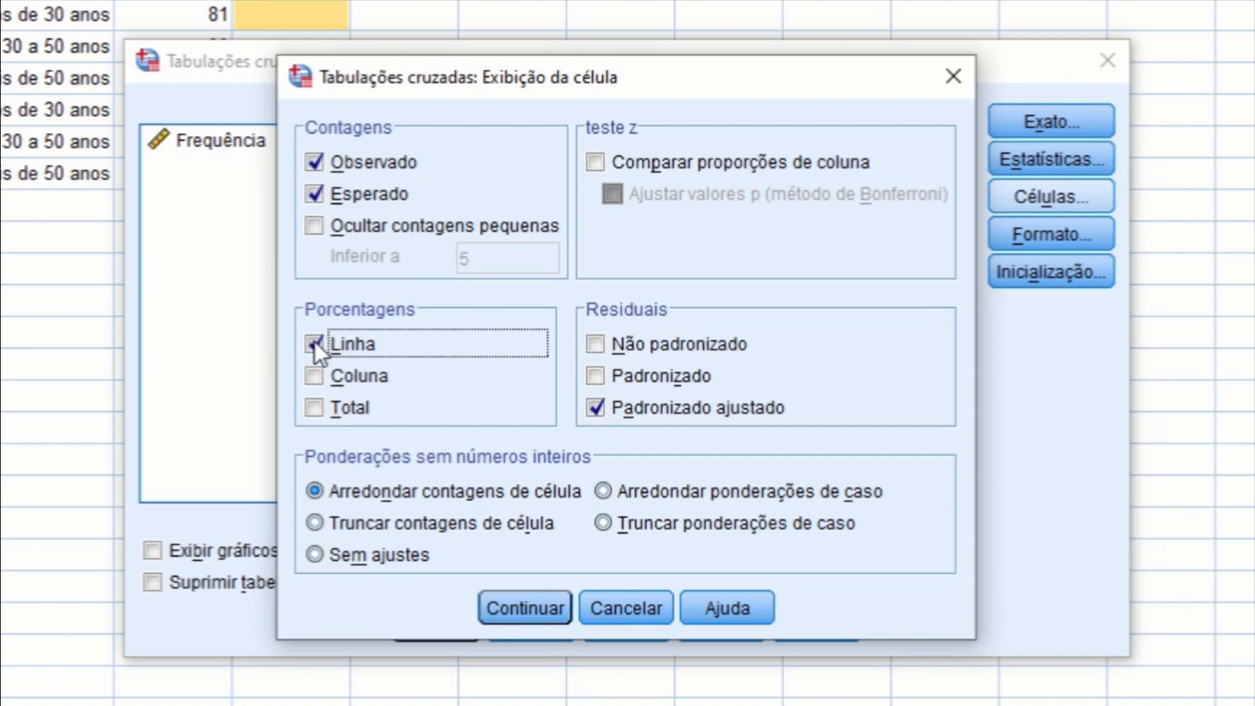
click(537, 607)
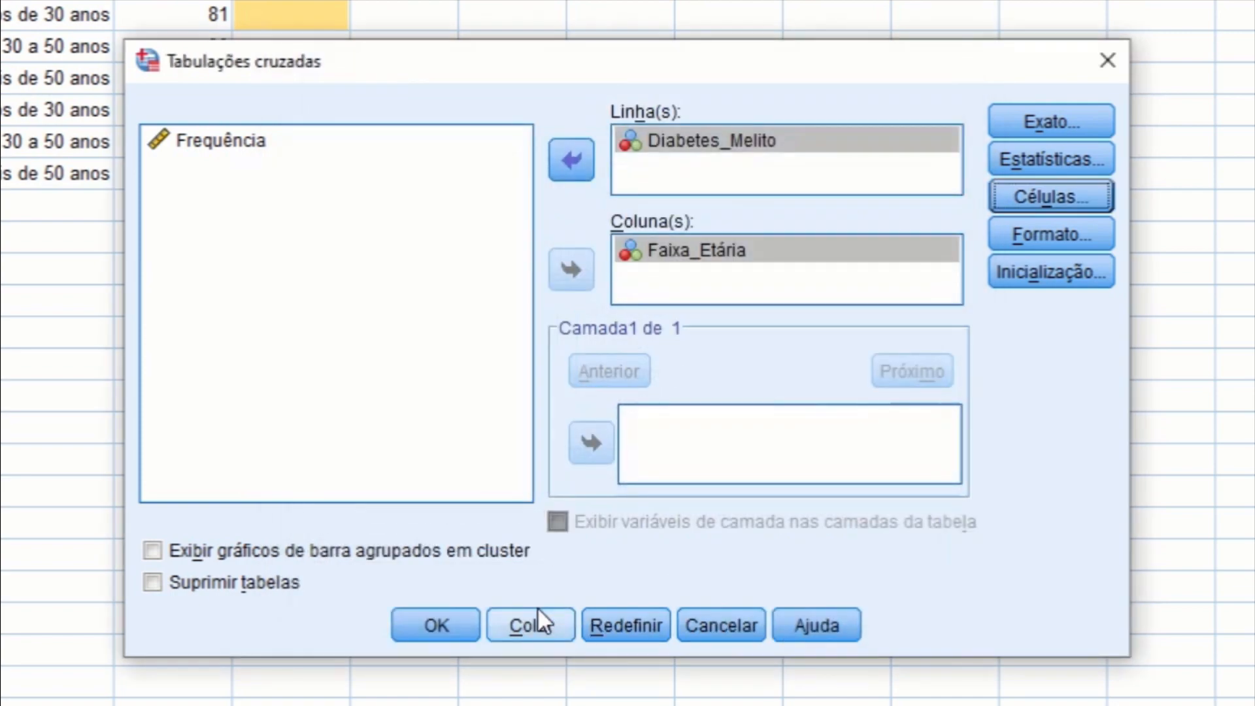
click(434, 635)
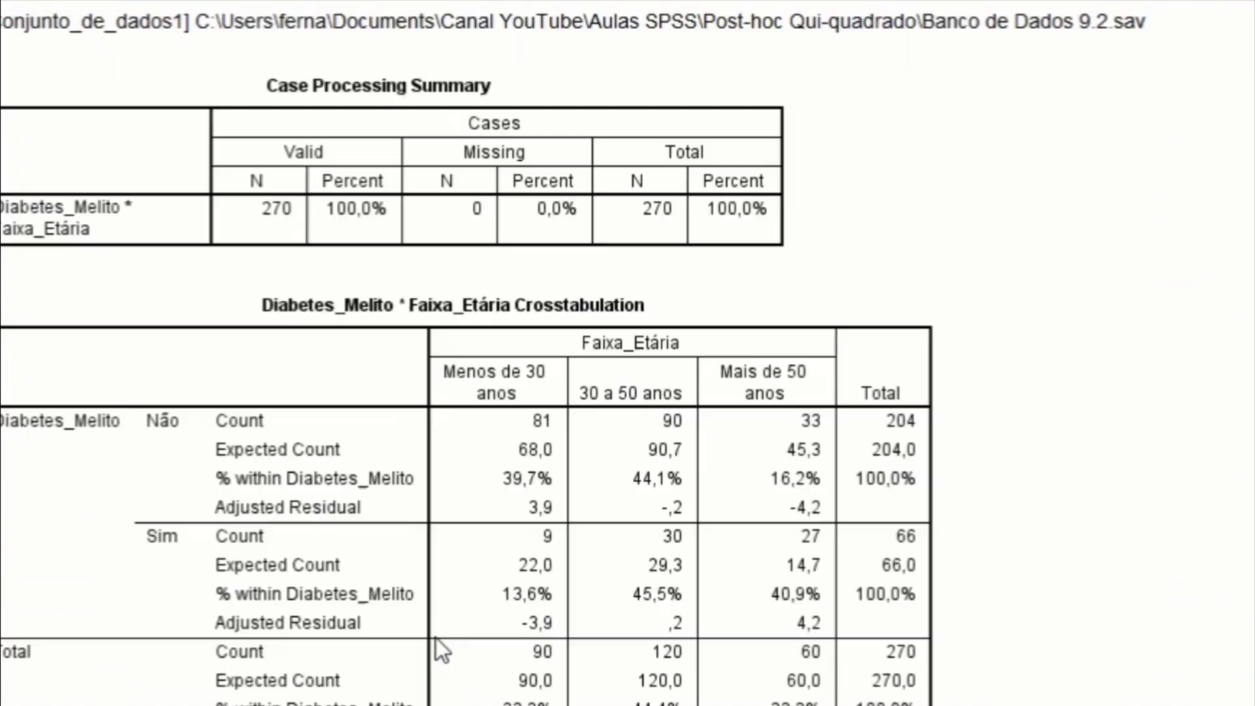
- Examine the counts, expected counts, percentages and adjusted residuals in the Diabetes_Melito by Faixa_Etária crosstabulation
drag(1249, 258, 1251, 340)
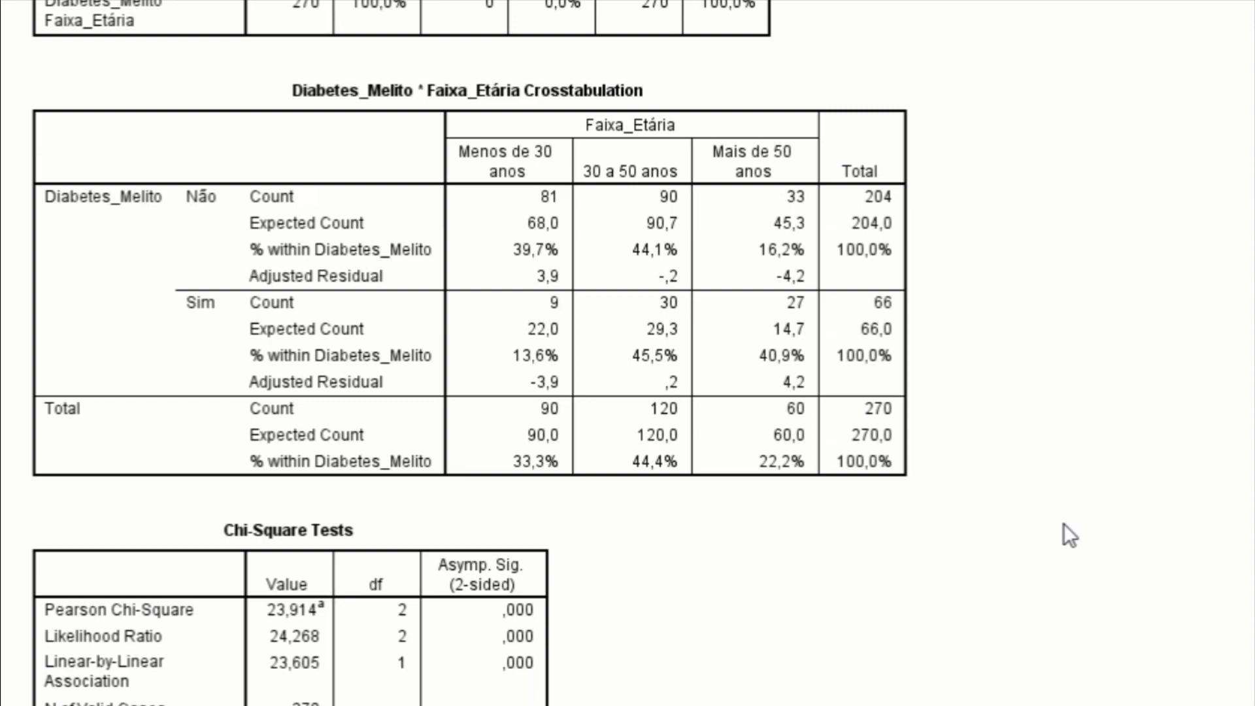
click(677, 165)
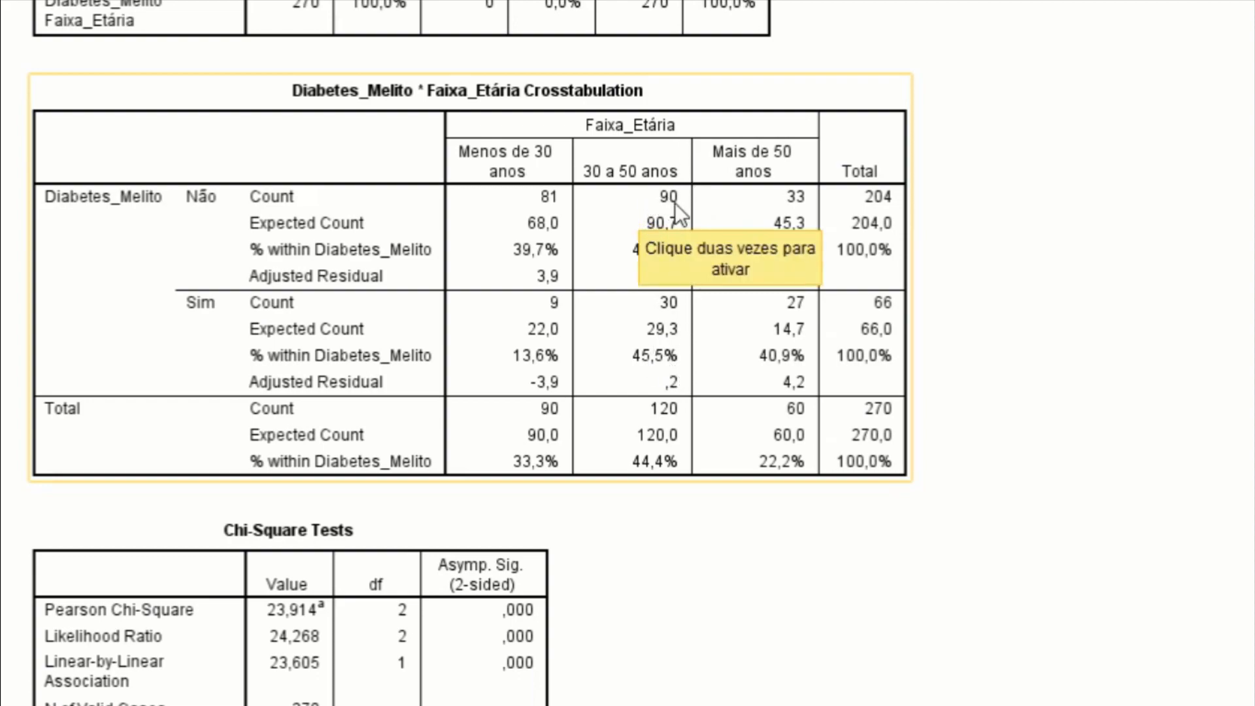
click(1221, 508)
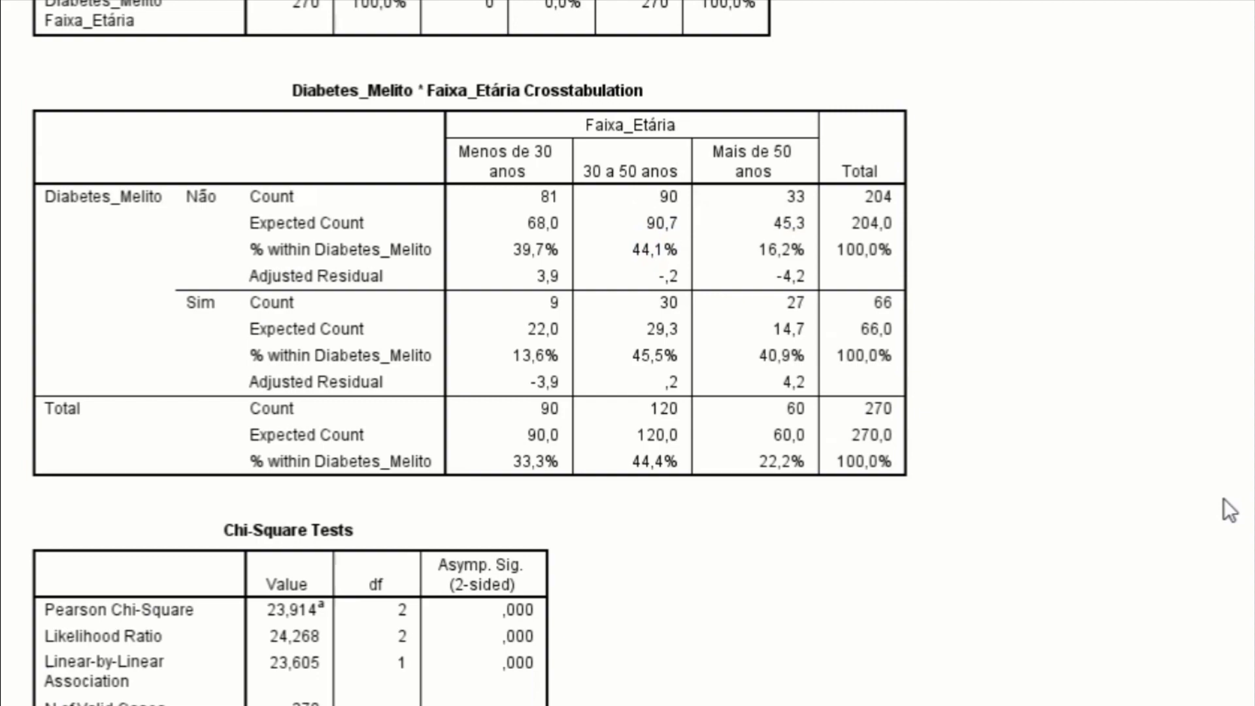
click(534, 220)
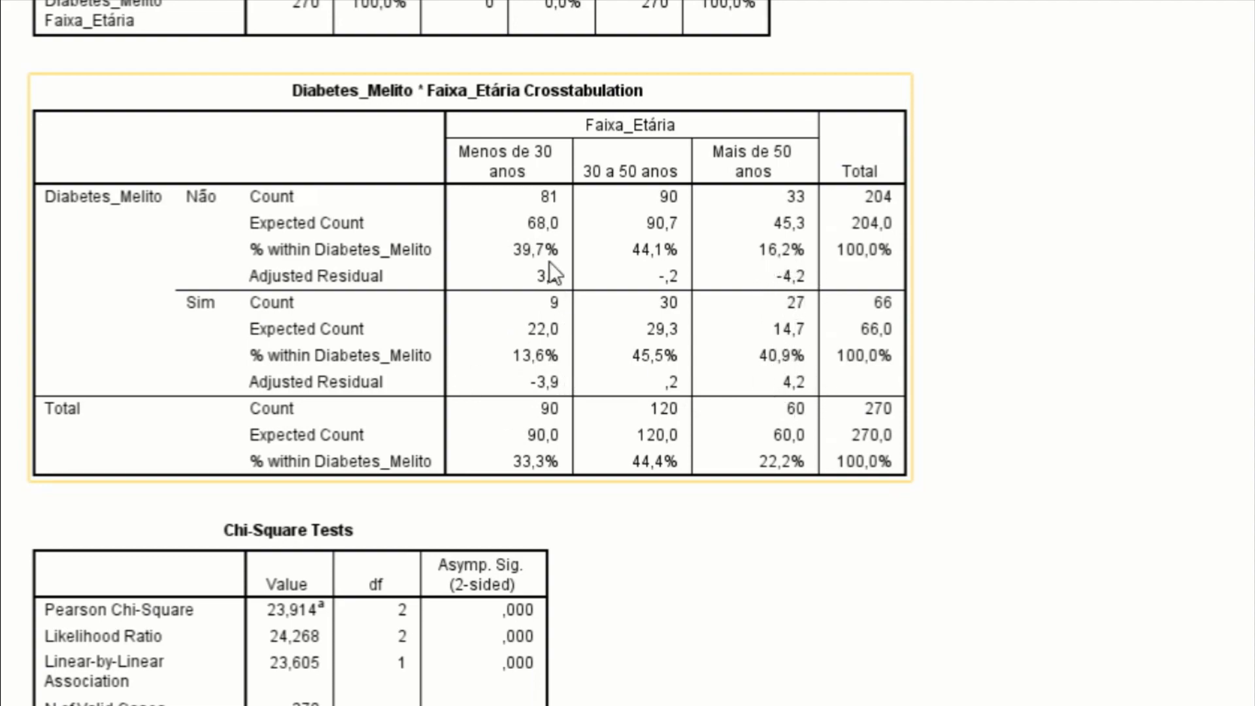
click(1189, 391)
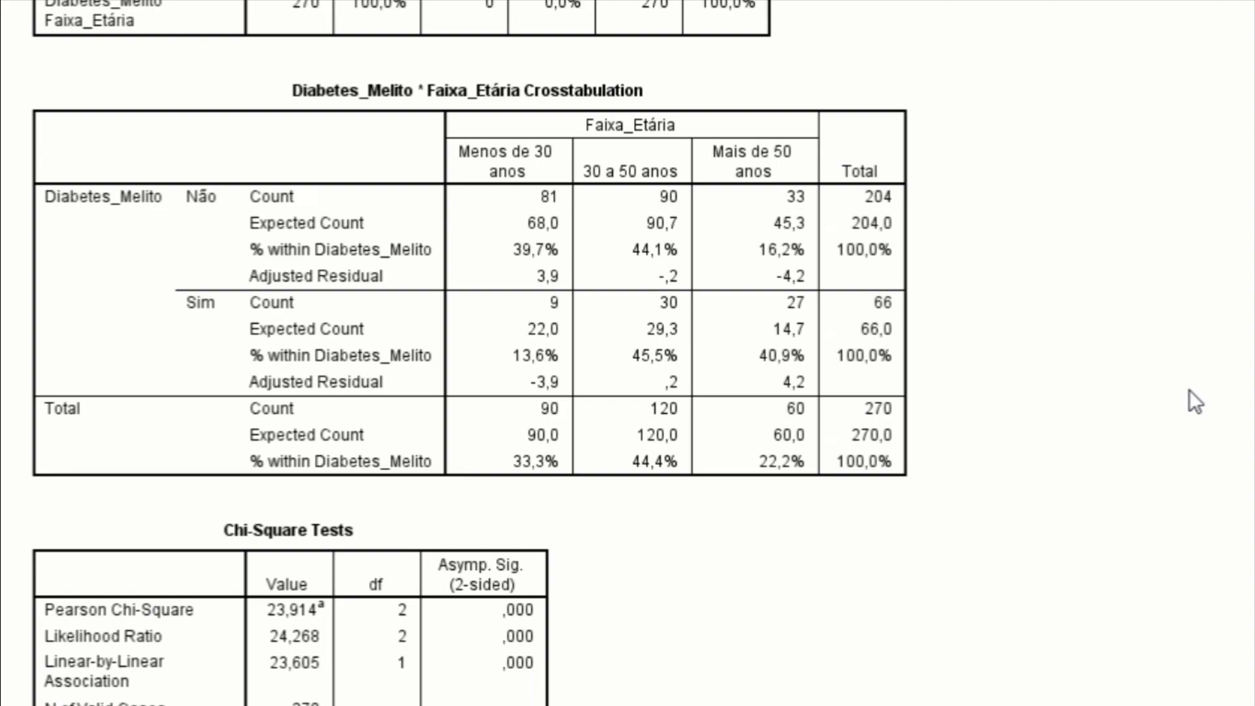
click(746, 311)
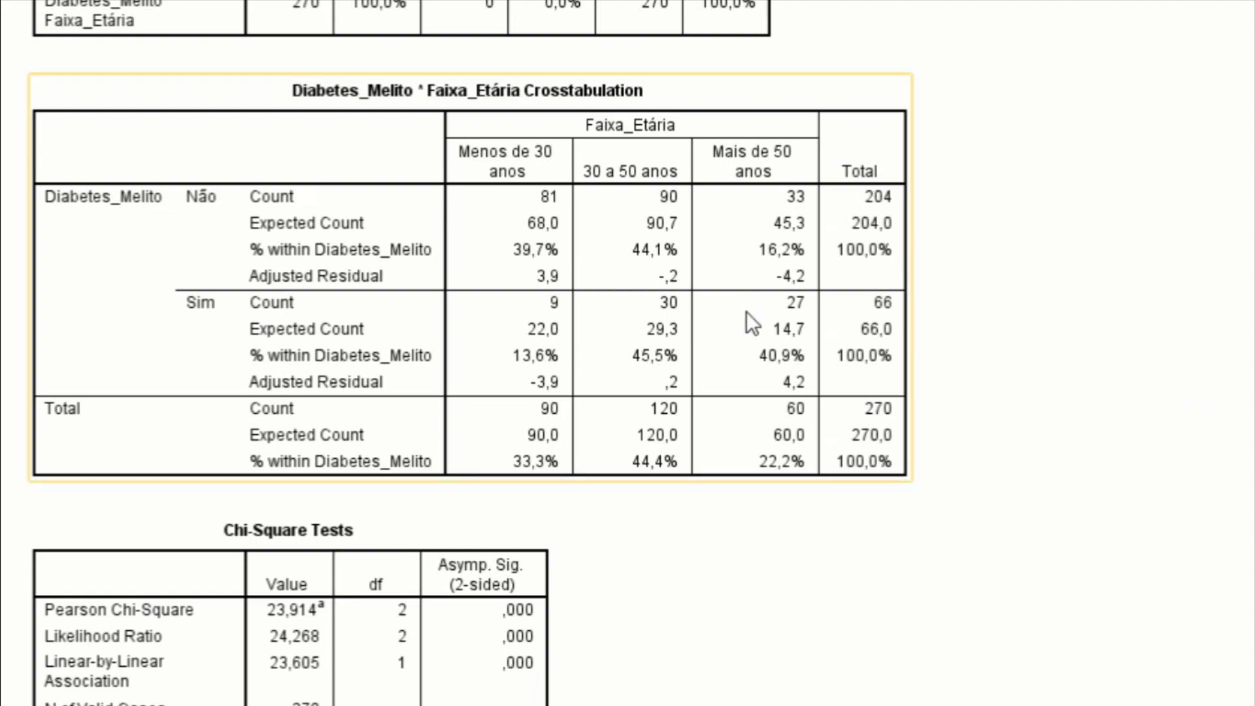
click(1127, 423)
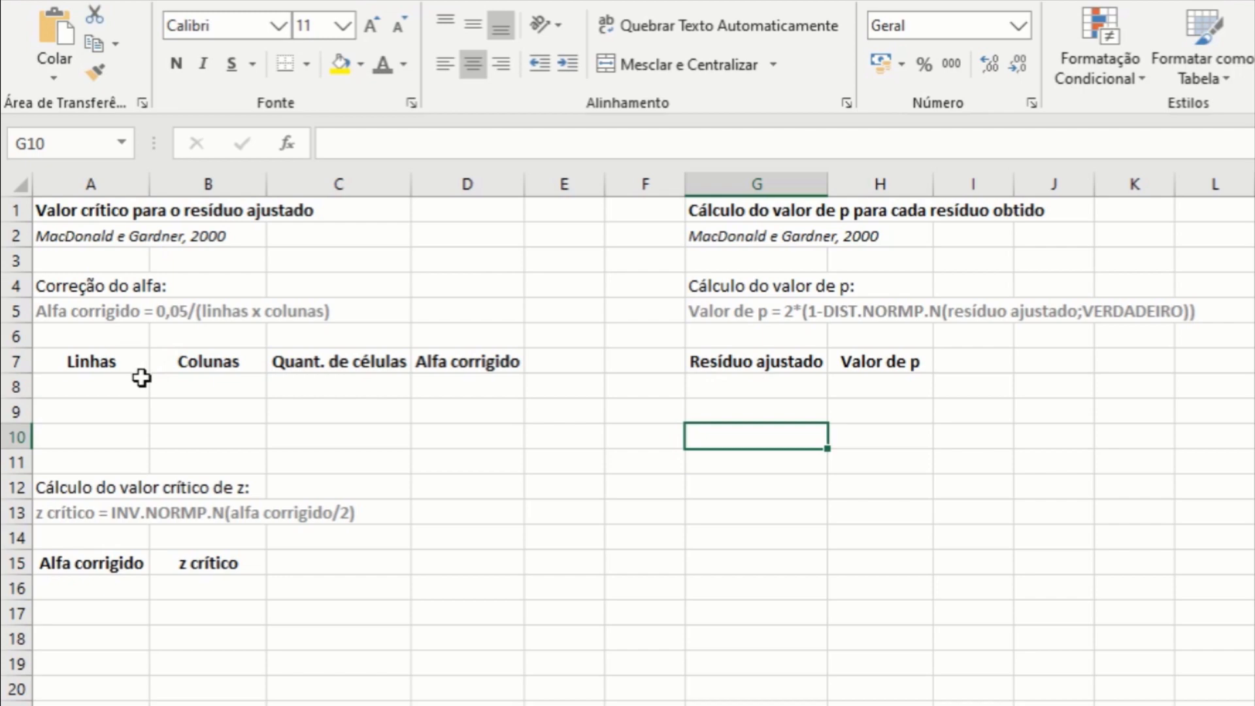
- In the Excel worksheet, enter 2 under Linhas in A8 and 3 under Colunas in B8
click(111, 385)
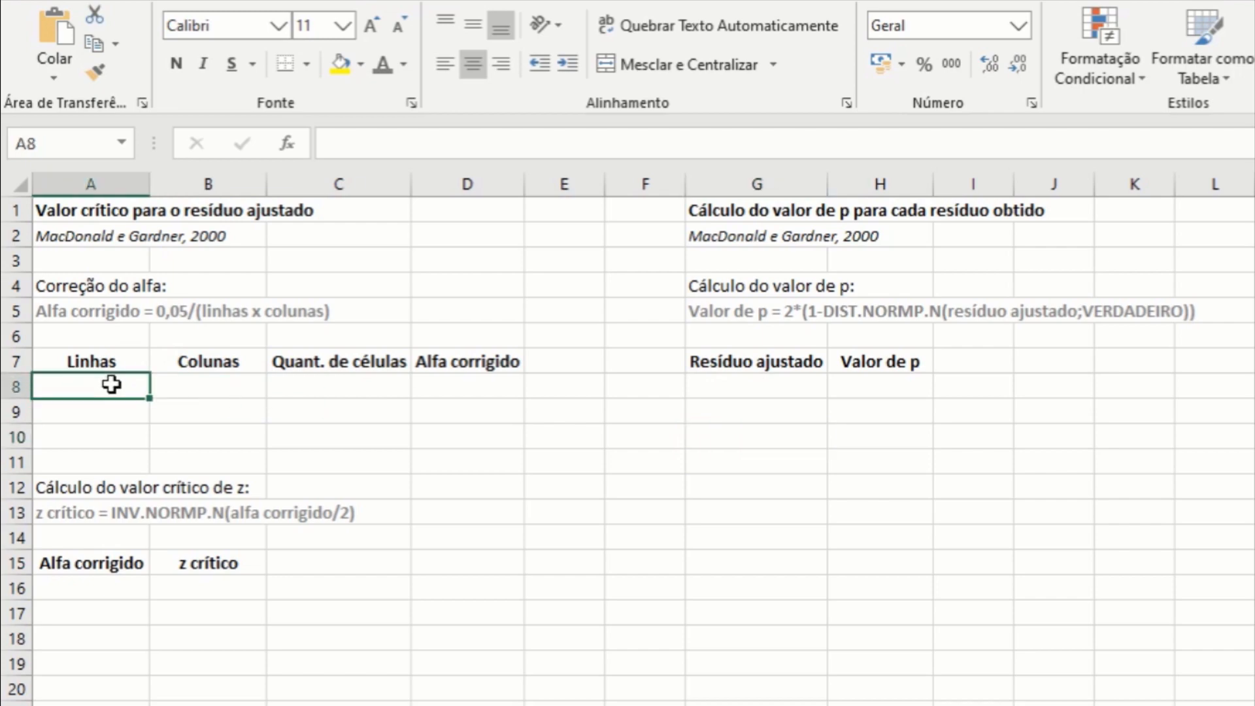
text(2)
key(Tab)
text(3)
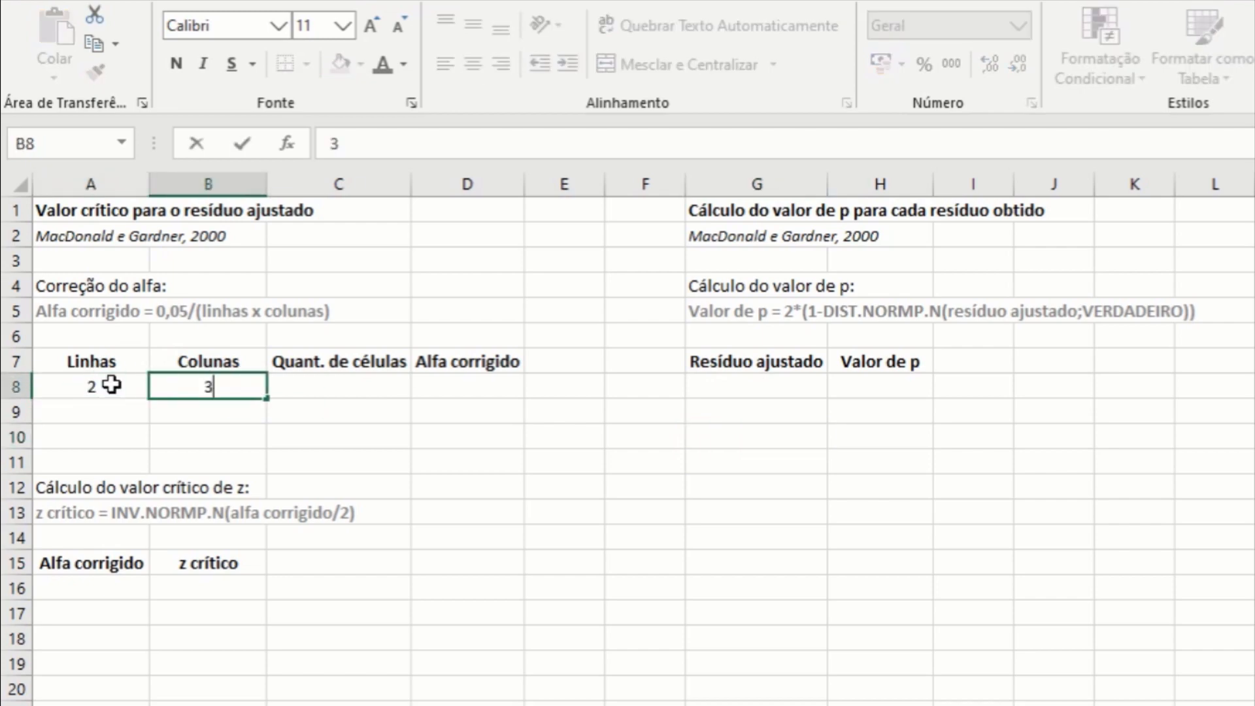
click(251, 430)
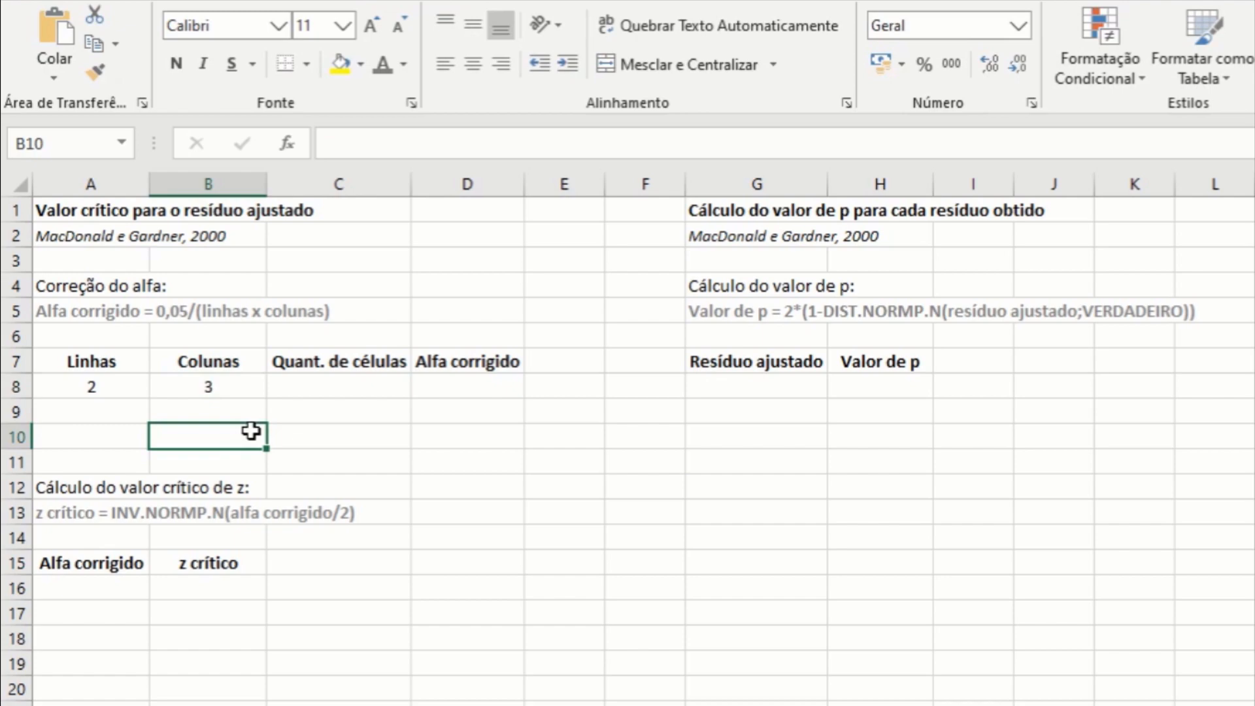
- Calculate the number of cells in C8, under Quant. de células, with the formula =A8*B8
click(364, 384)
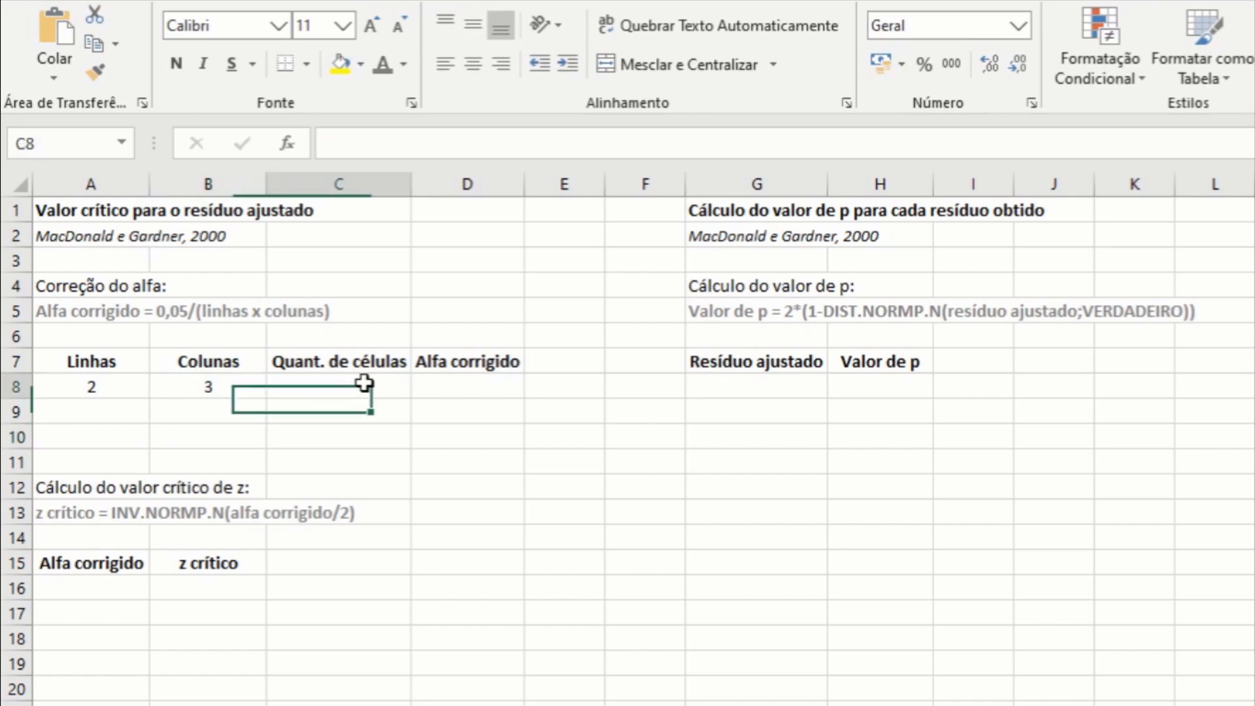
text(=)
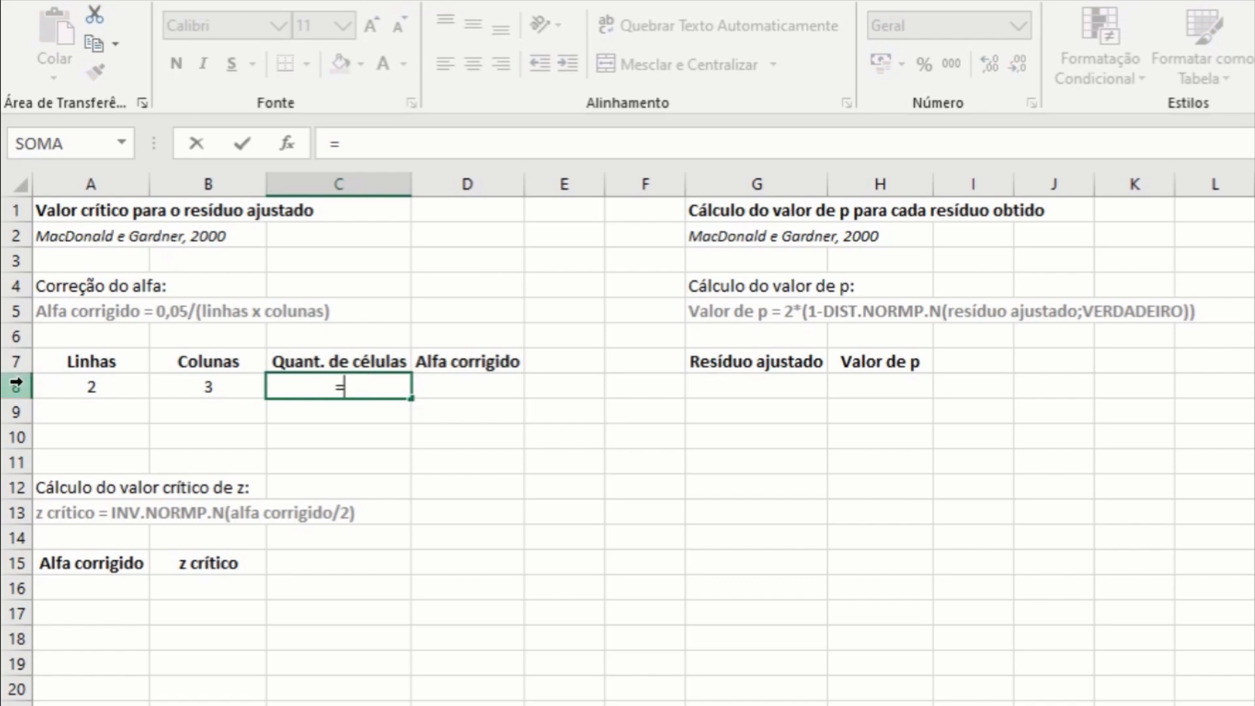
click(88, 389)
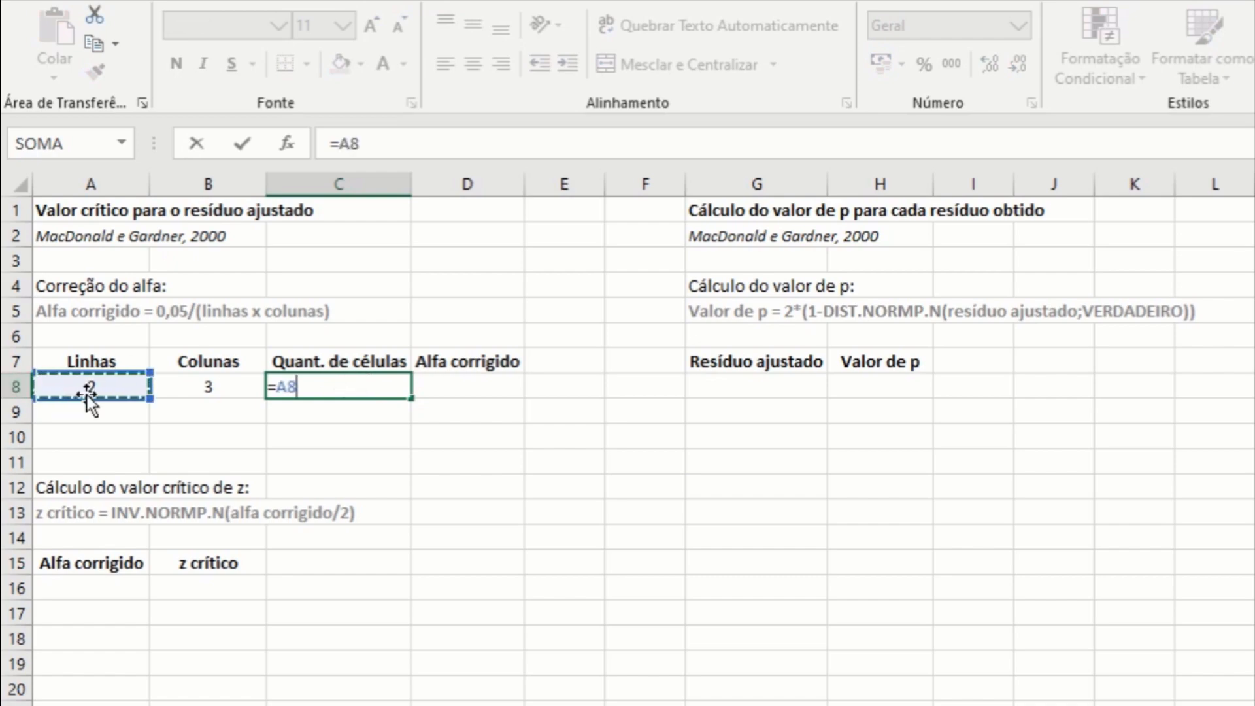
text(*)
click(207, 395)
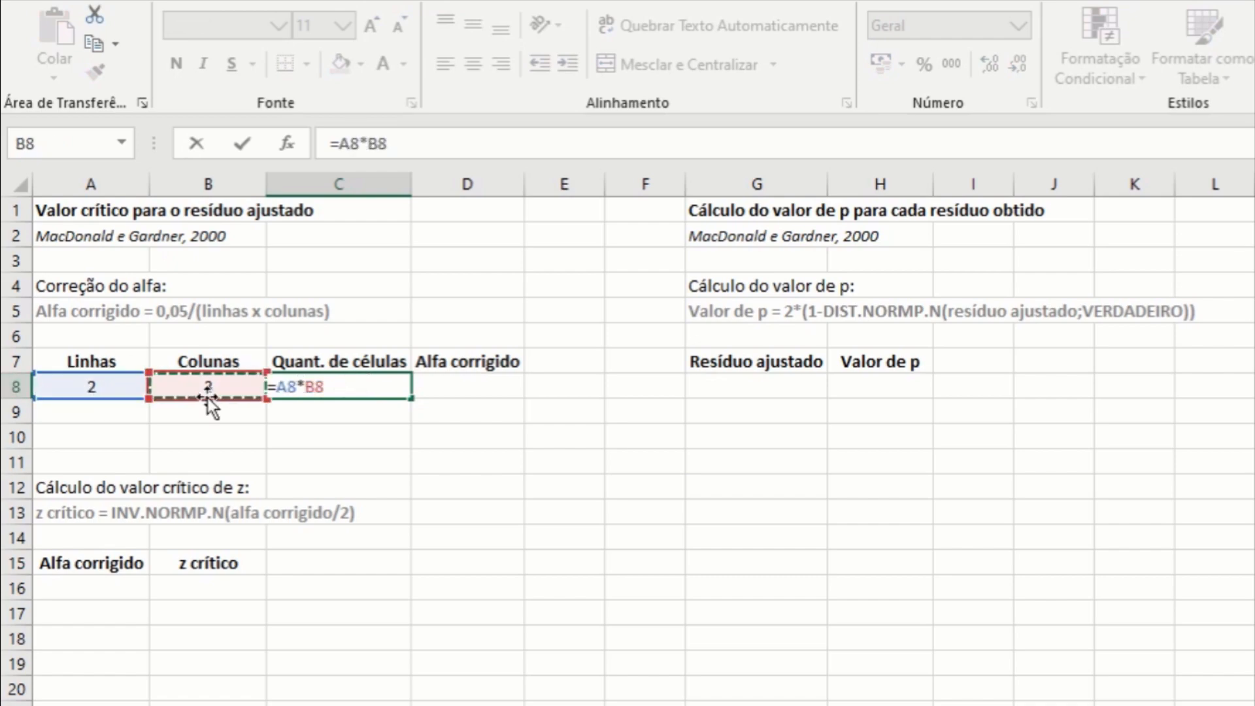
key(Return)
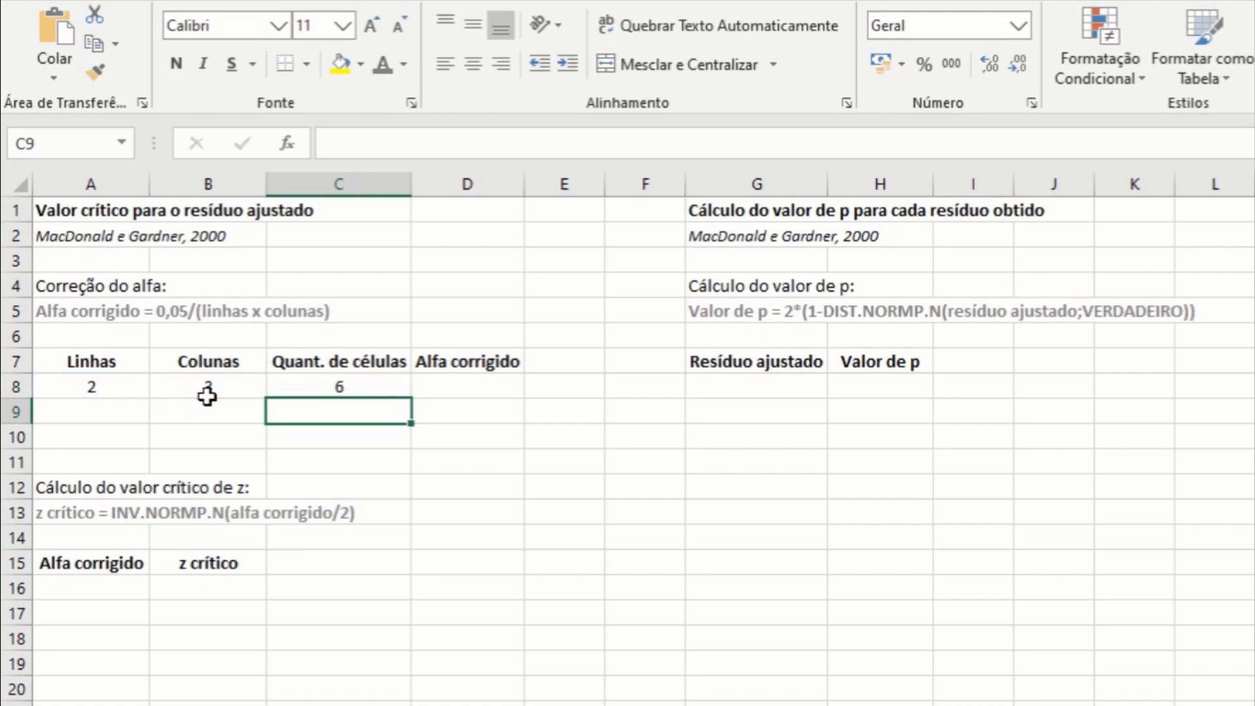
click(317, 383)
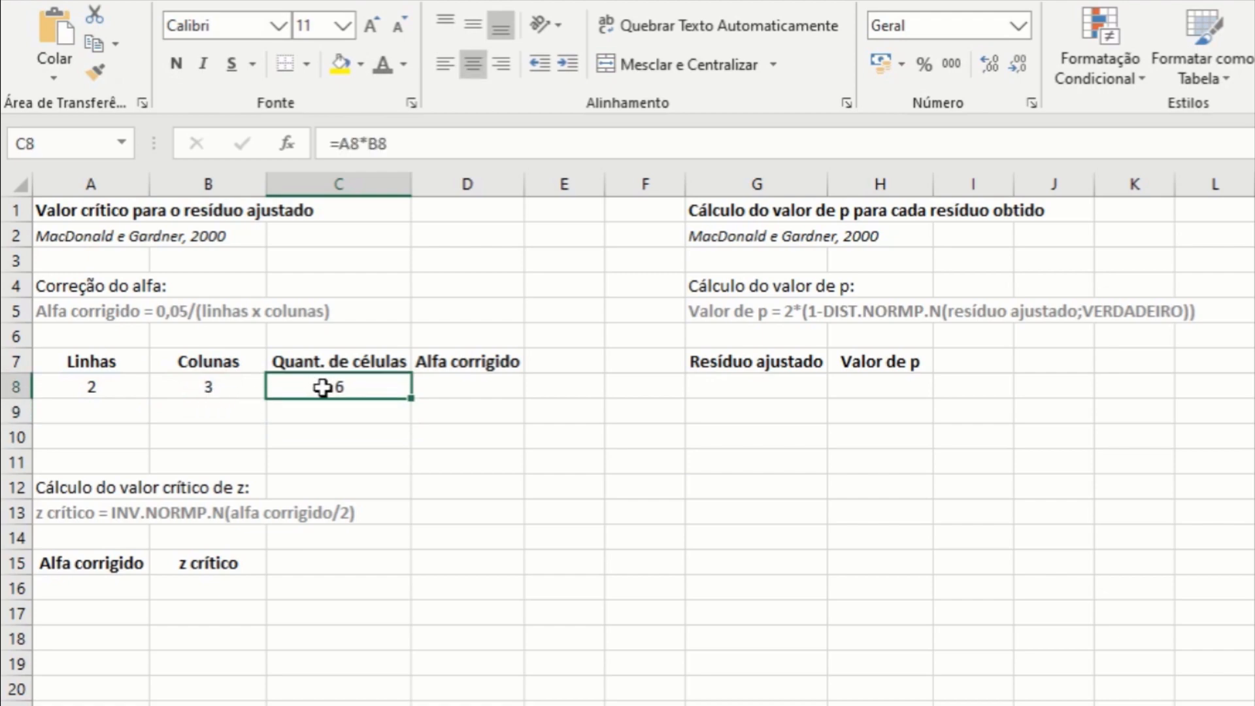
- Calculate the corrected alpha in D8, under Alfa corrigido, with the formula =0,05/C8
click(470, 397)
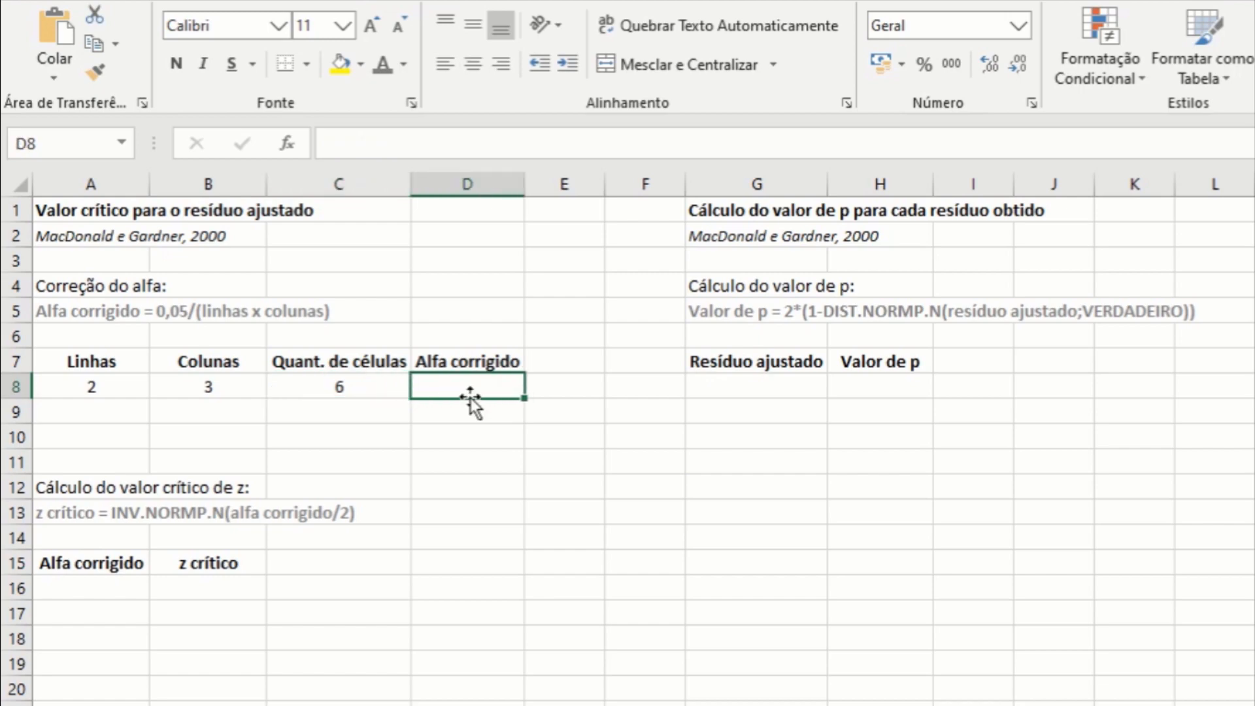
text(=)
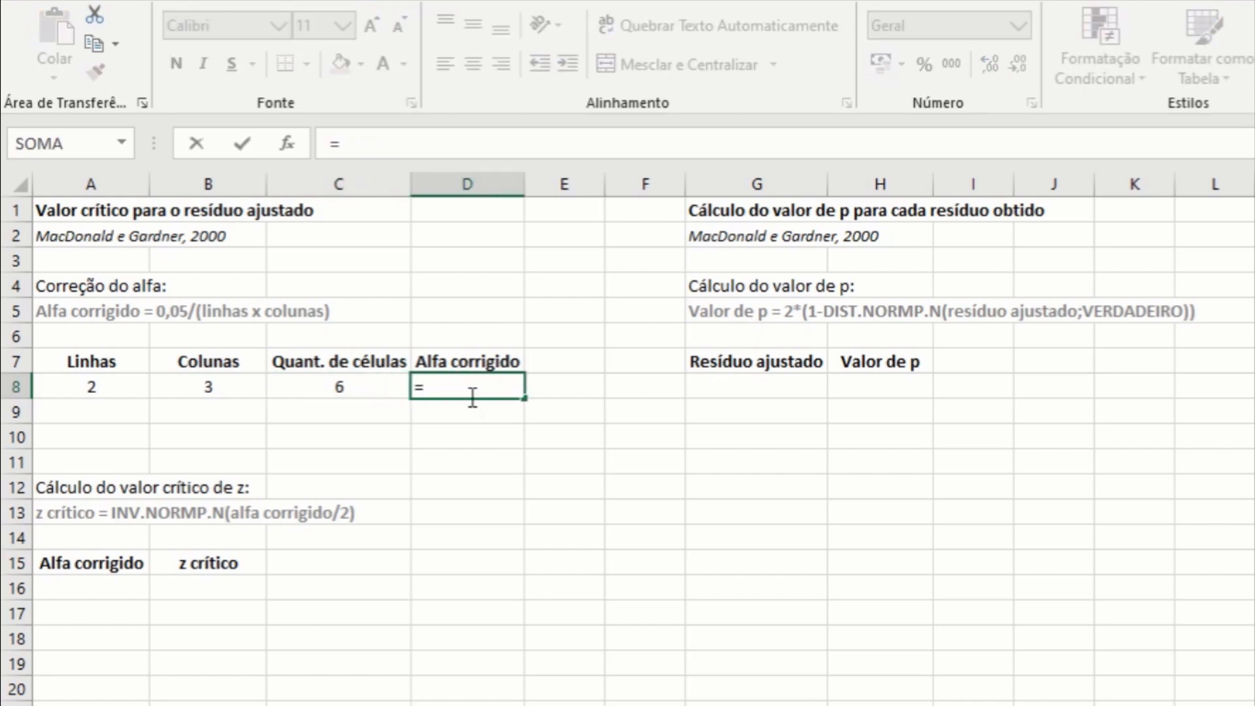
text(0,05/)
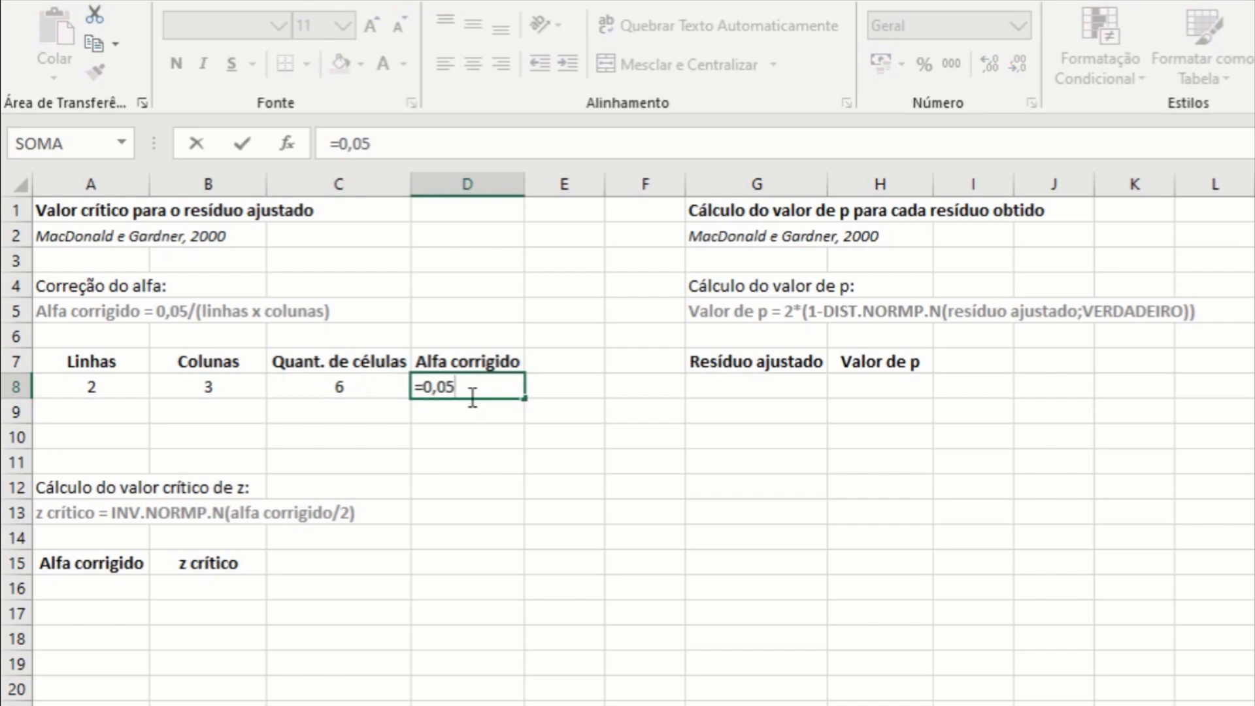
click(326, 386)
key(Return)
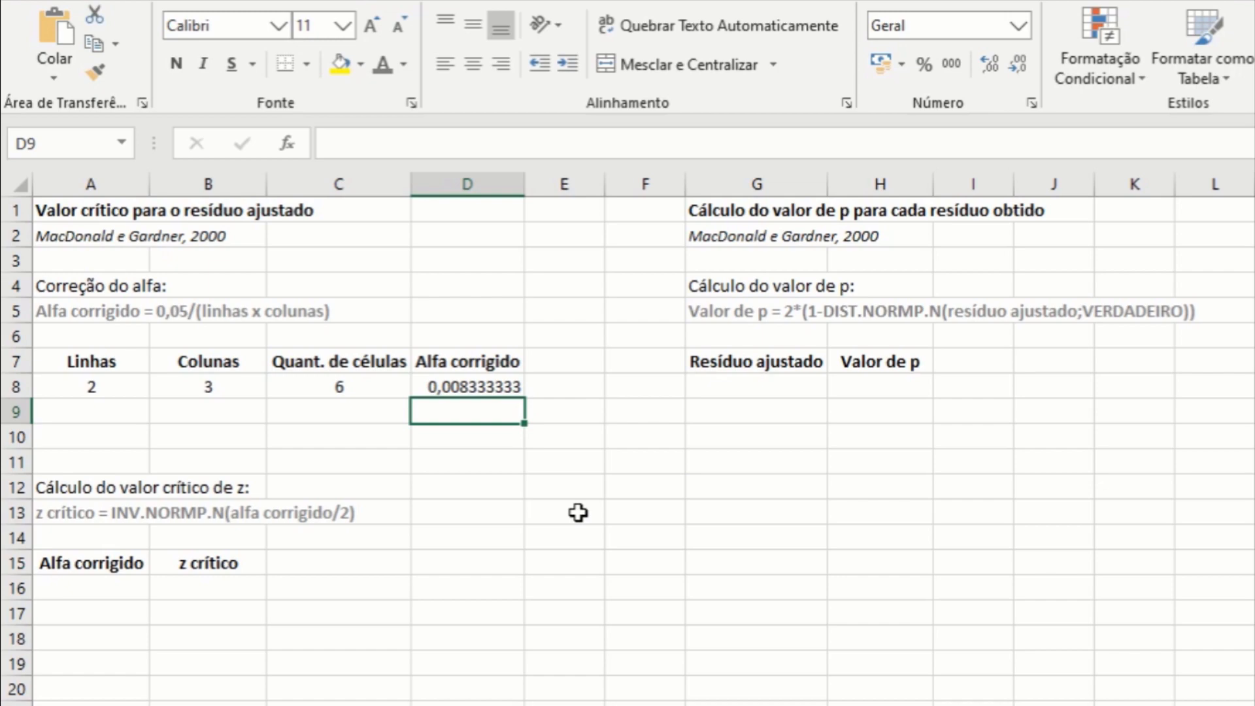
- Center the corrected alpha value horizontally in cell D8
click(483, 387)
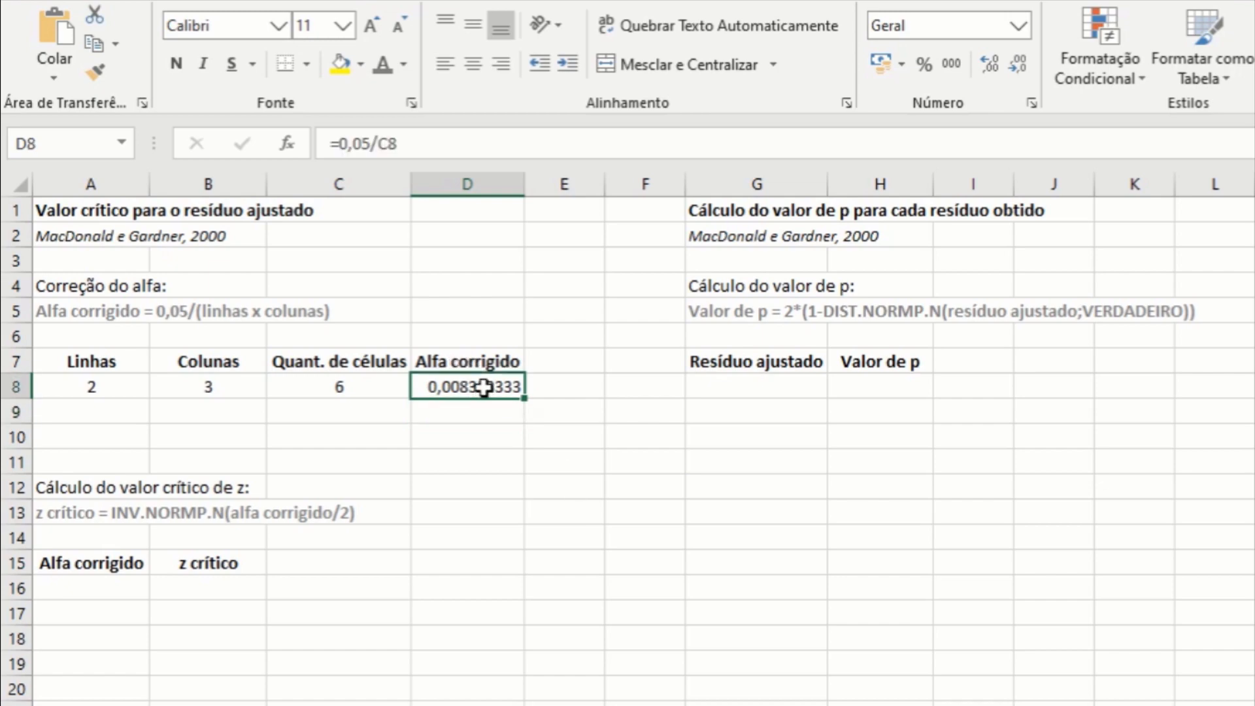
click(474, 64)
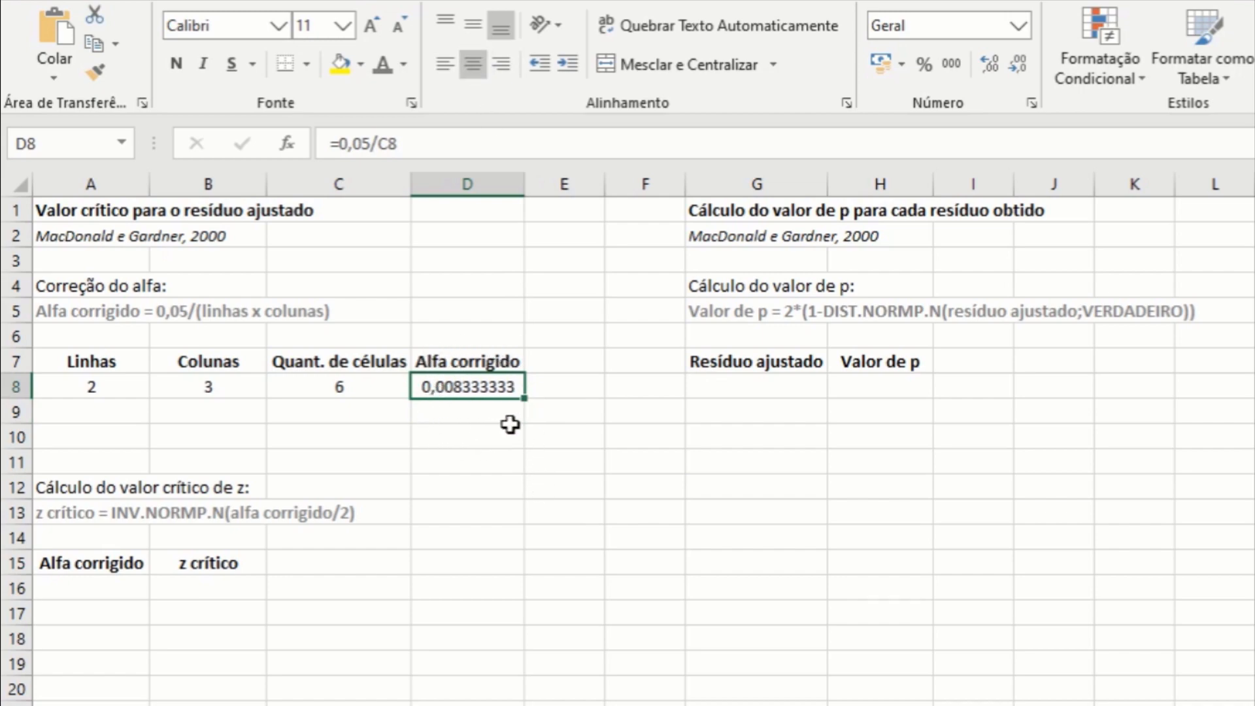
click(510, 426)
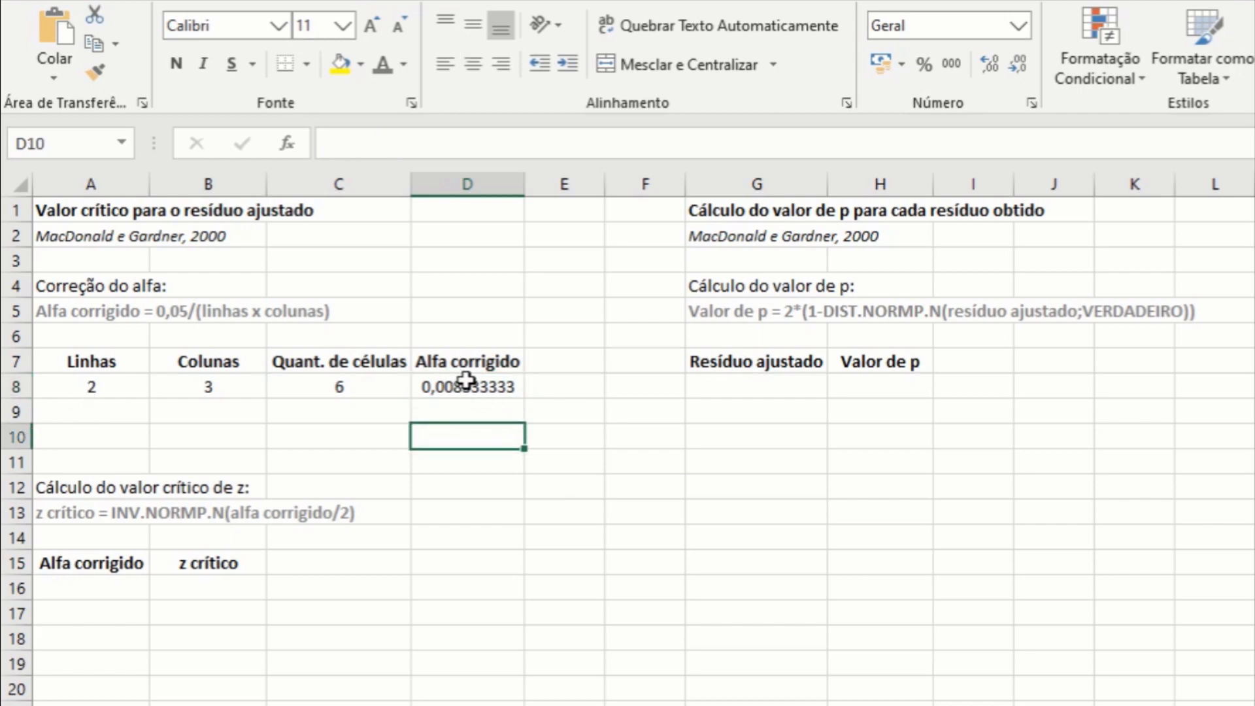
- Enter the corrected alpha 0,0083 in A16, under Alfa corrigido in the critical z section
click(501, 394)
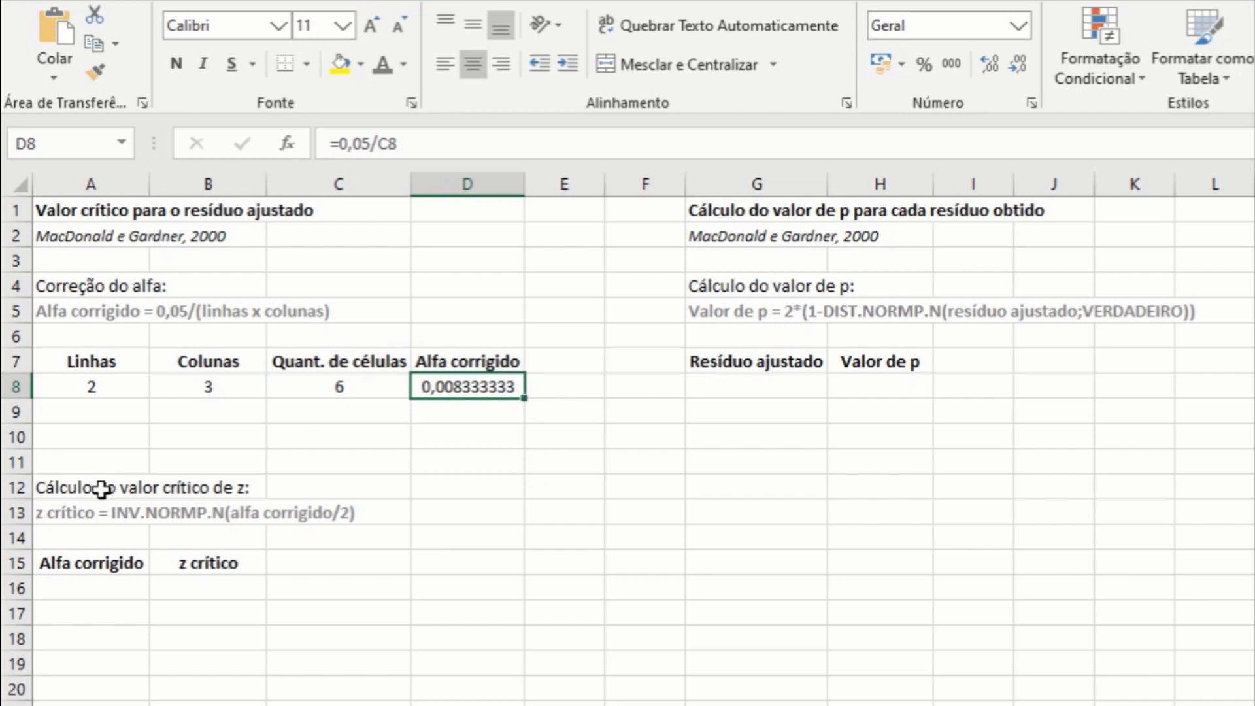
click(102, 587)
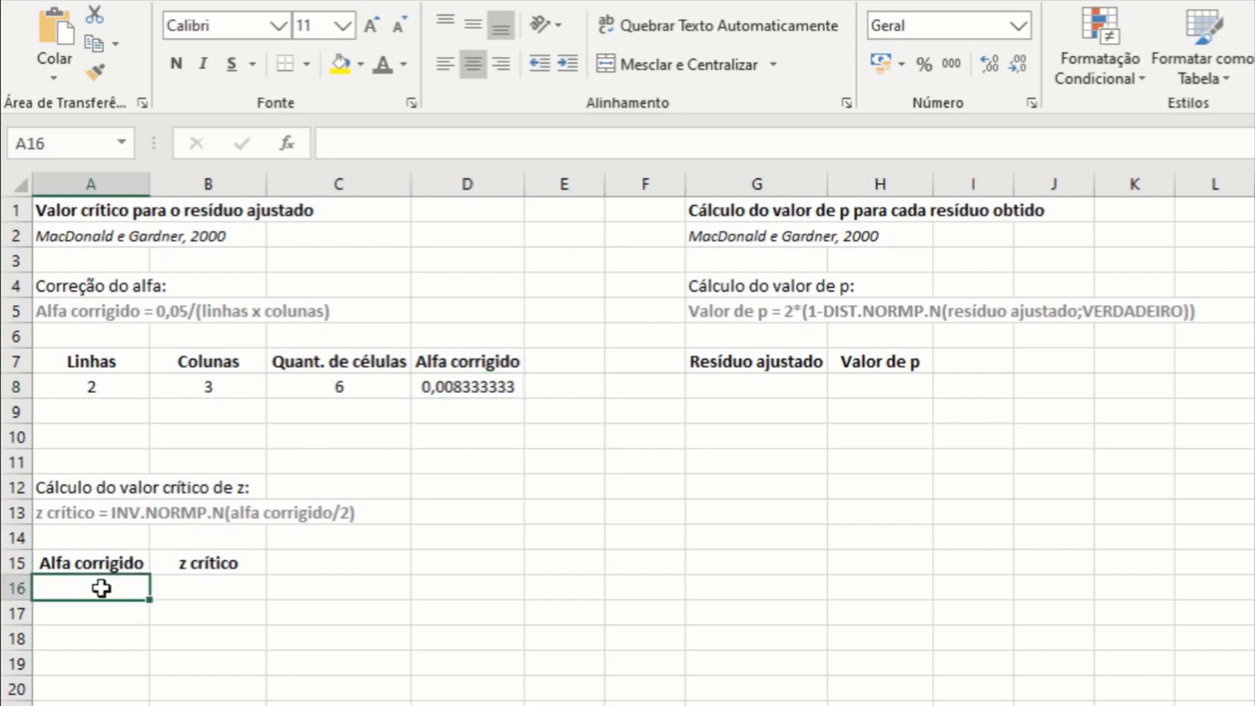
text(0,)
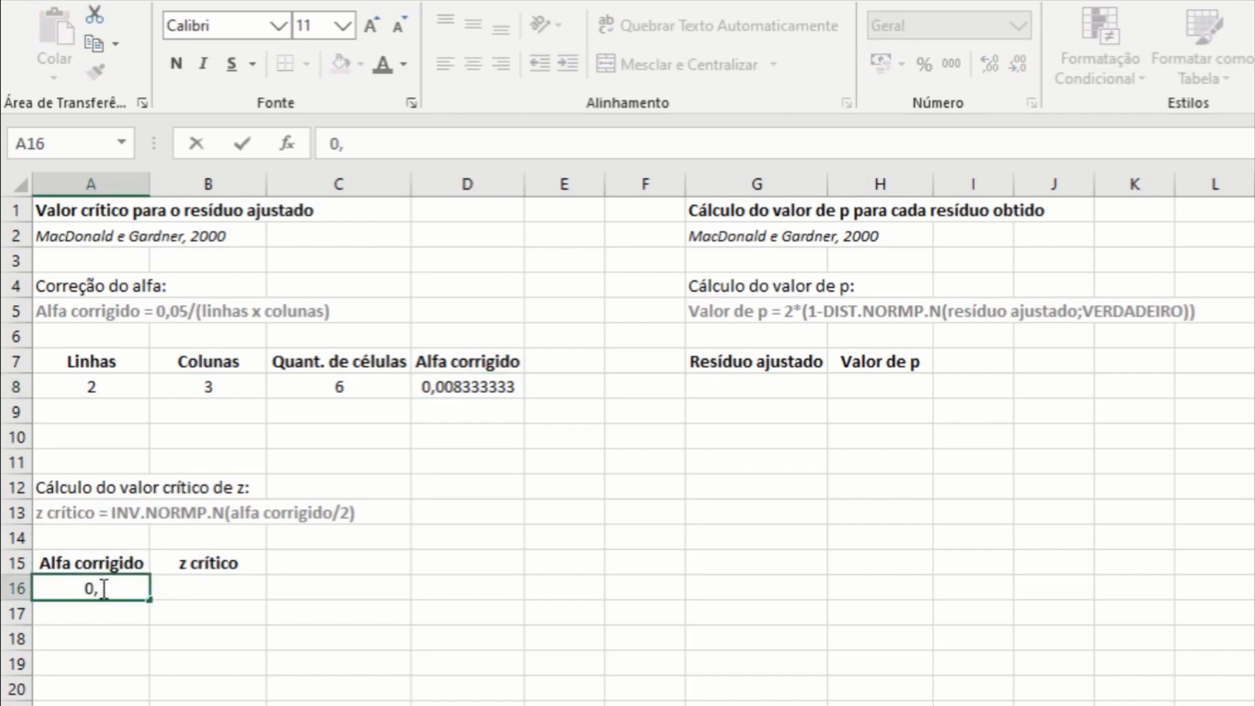
text(0083)
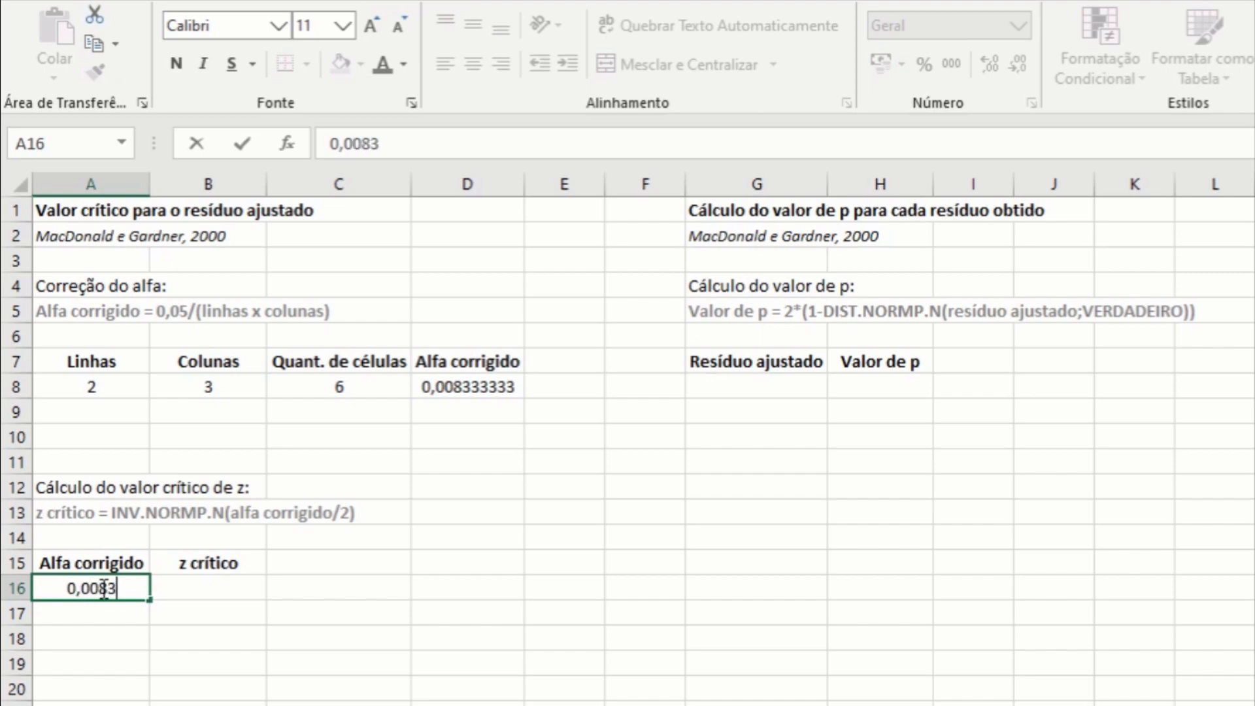
- Calculate the critical z in B16, under z crítico, with the formula =INV.NORMP.N(0,0083)
click(193, 583)
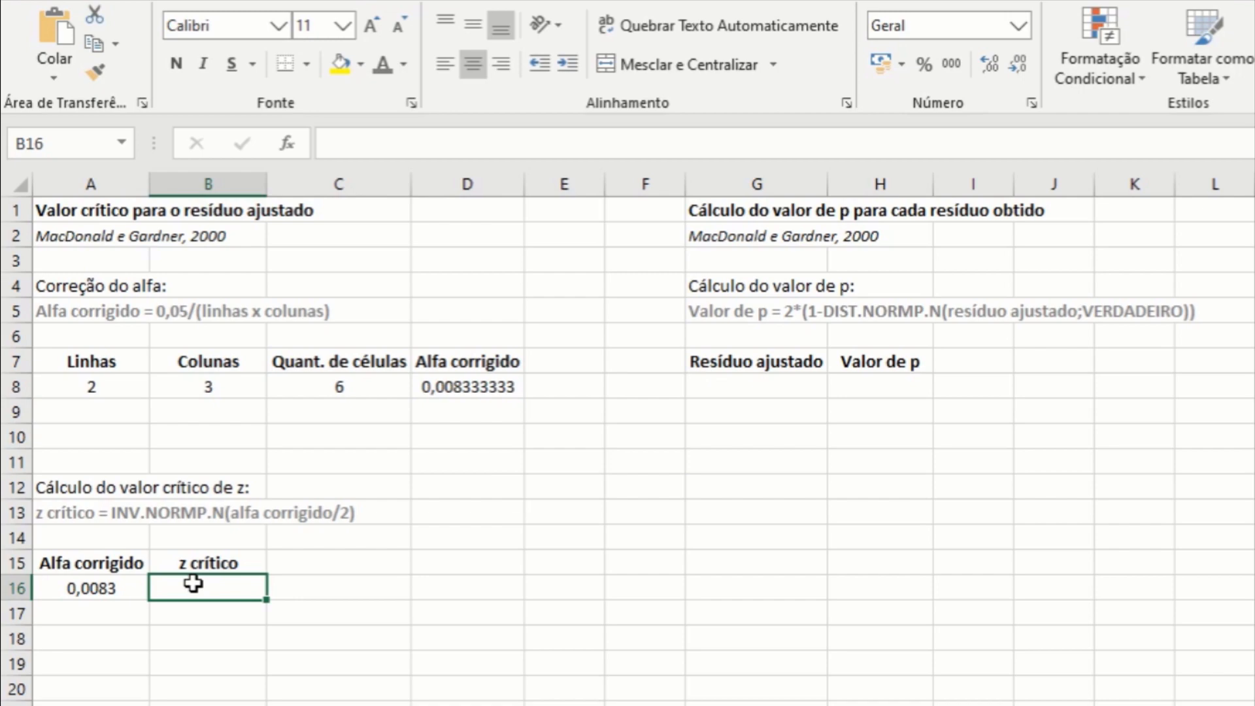
text(=)
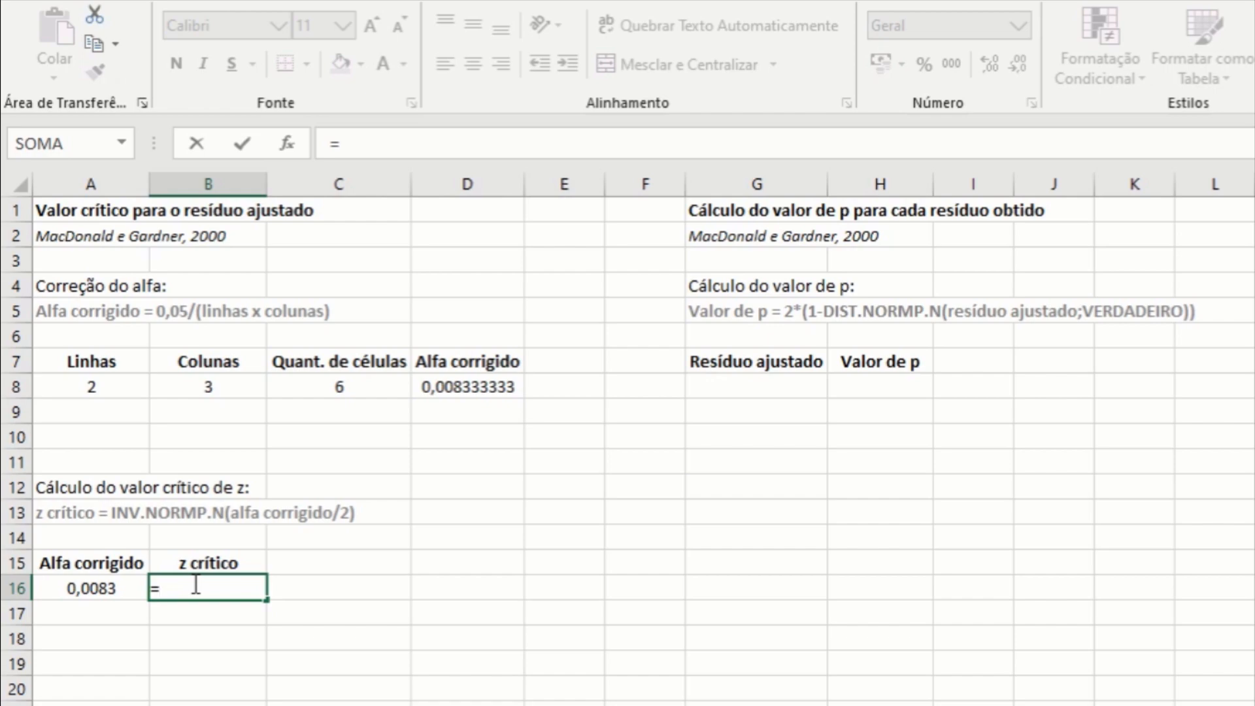
text(in)
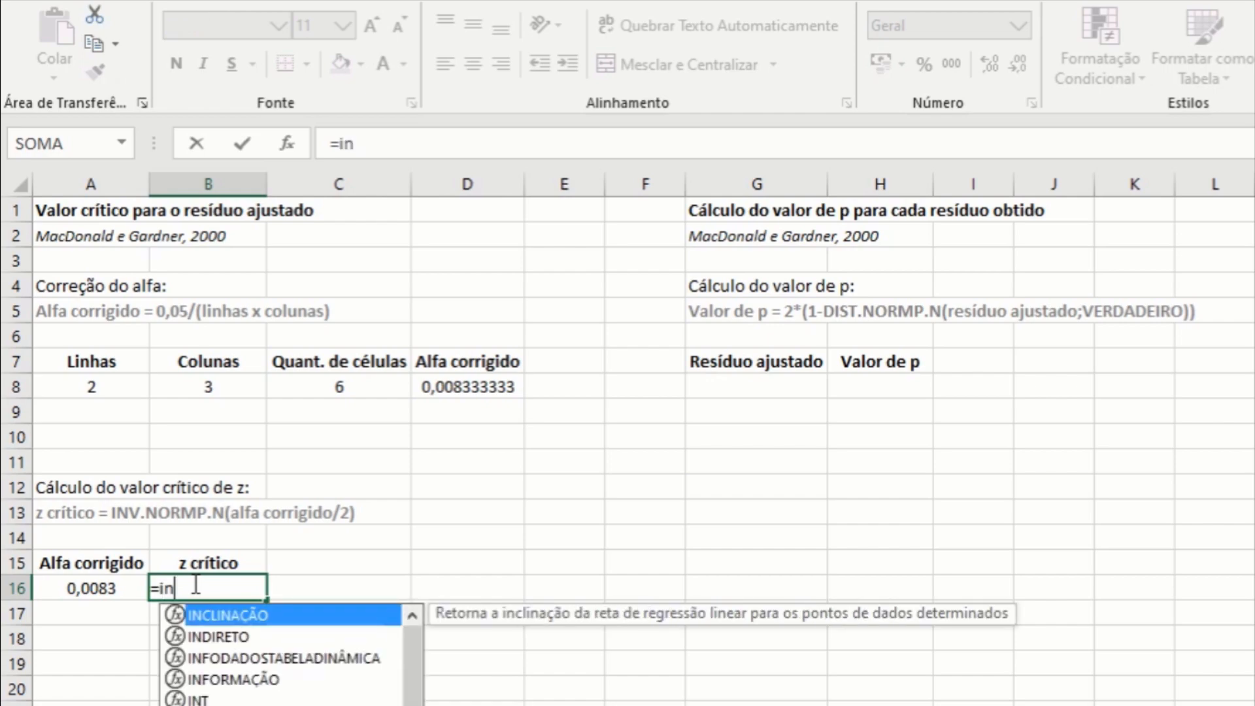
text(v.n)
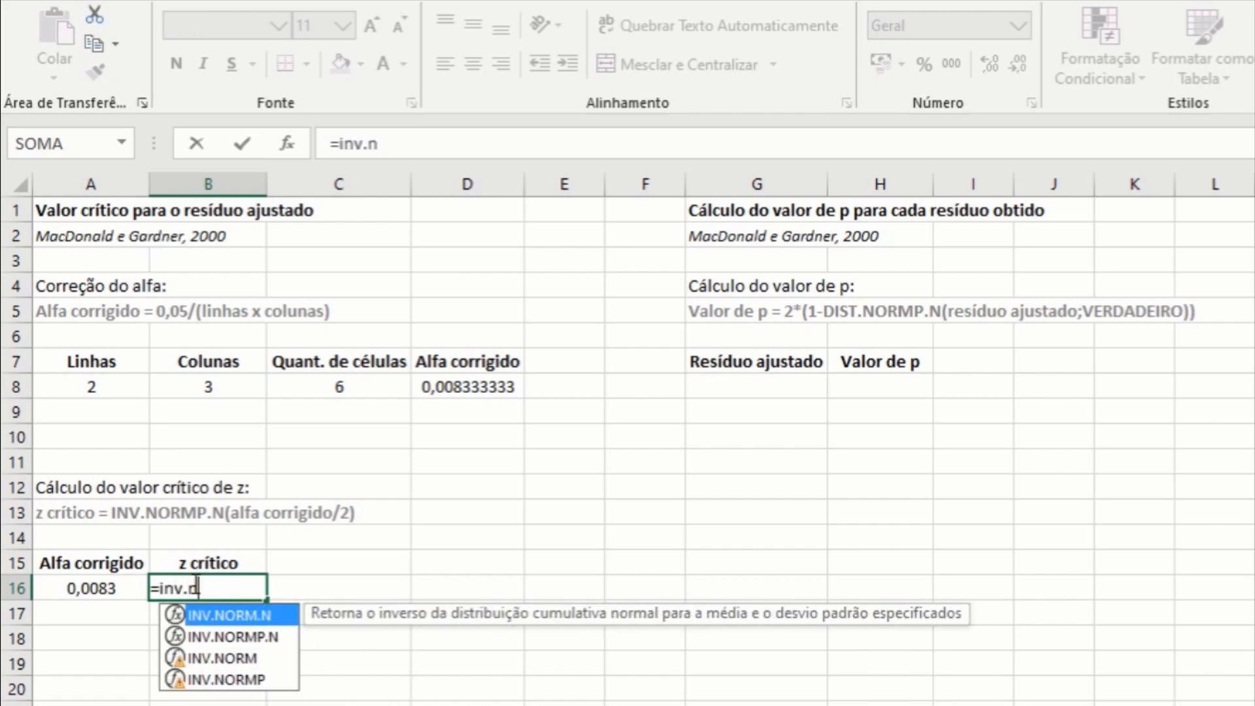
text(ormp)
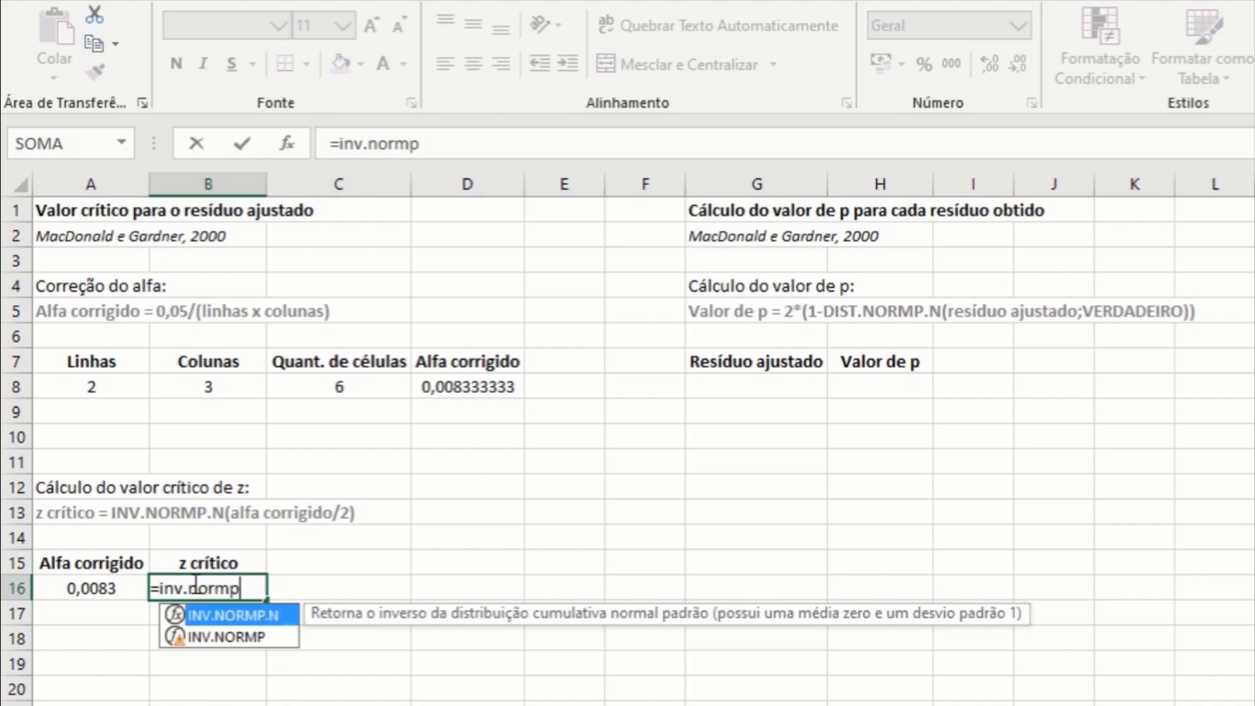
text(.n)
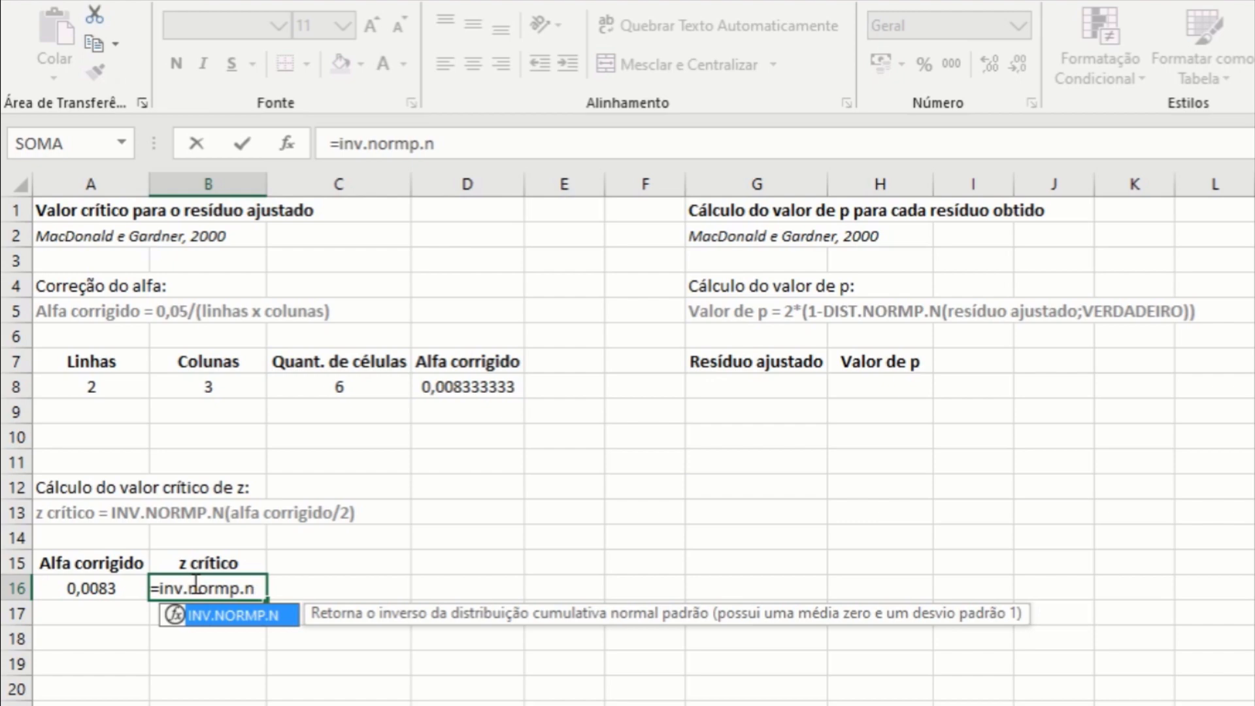
text(()
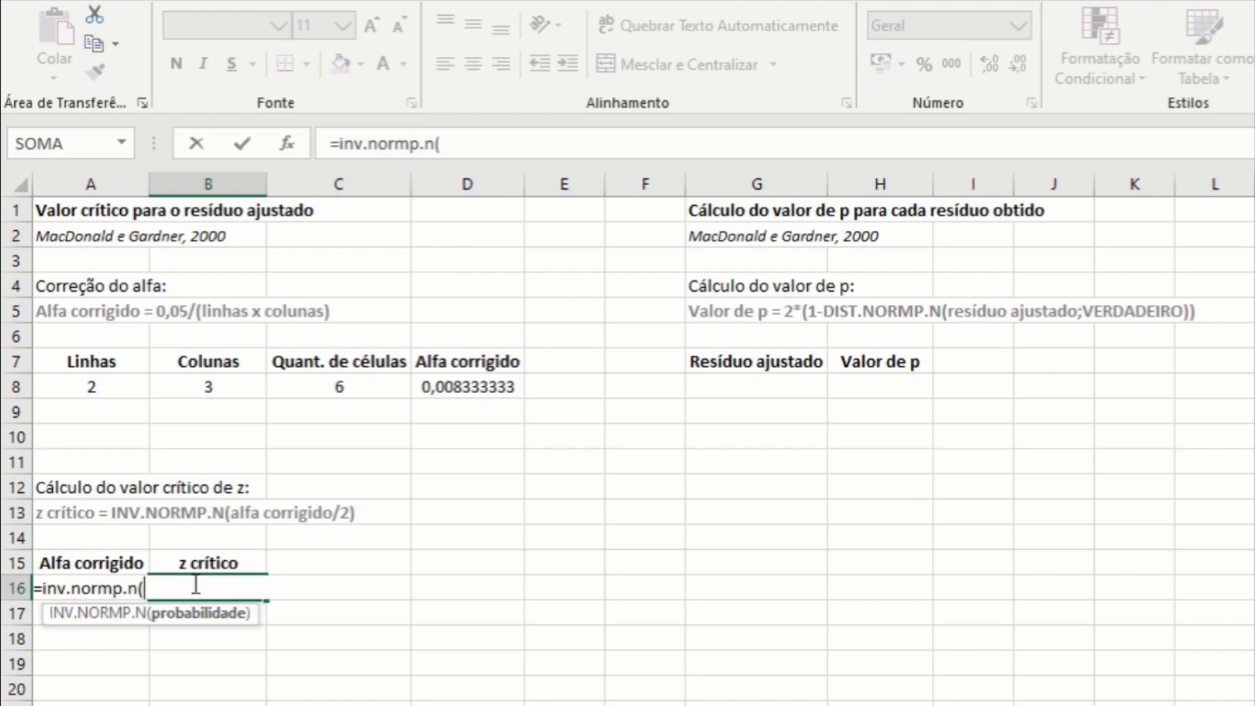
text(0,00)
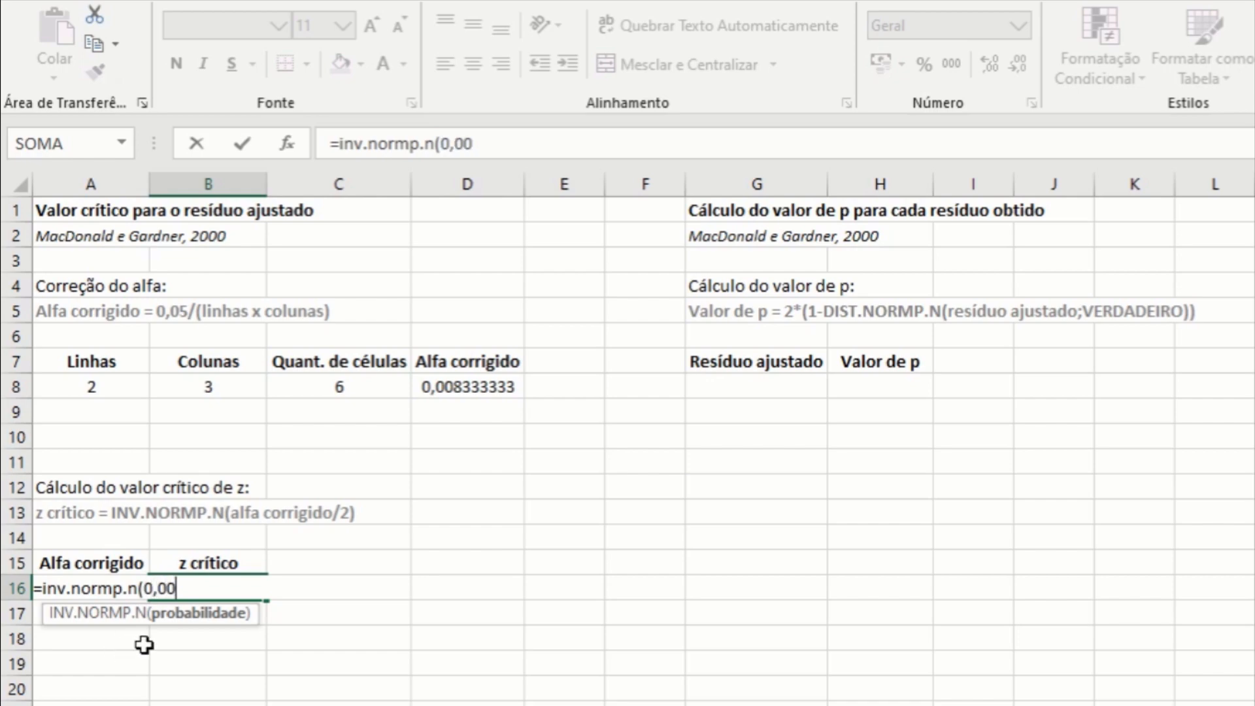
text(83))
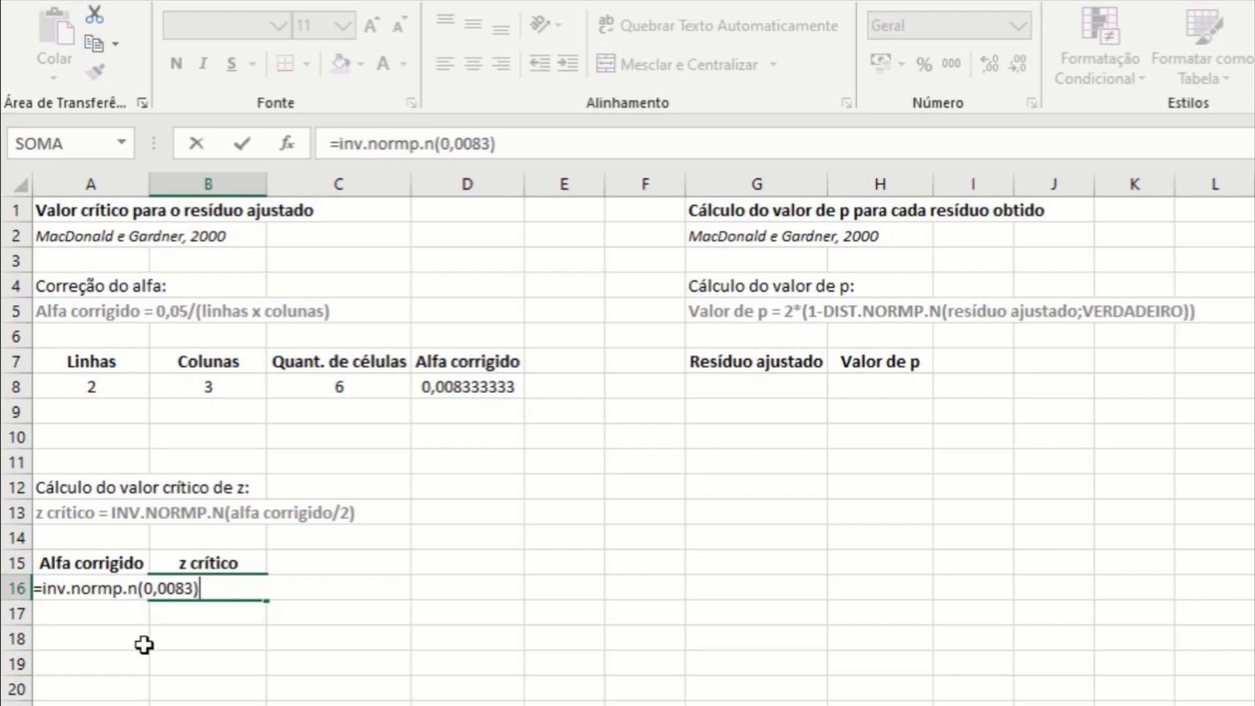
key(Return)
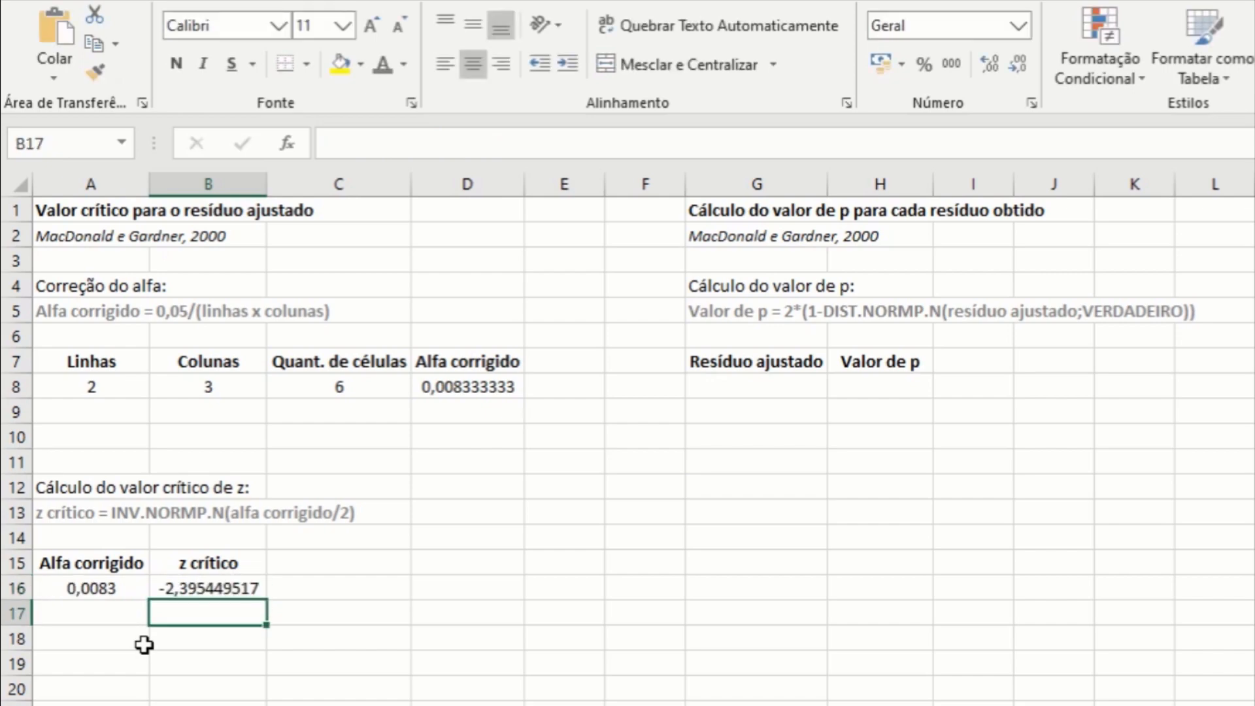
- Correct the z crítico formula in B16 to halve the alpha: =INV.NORMP.N(0,0083/2)
click(257, 579)
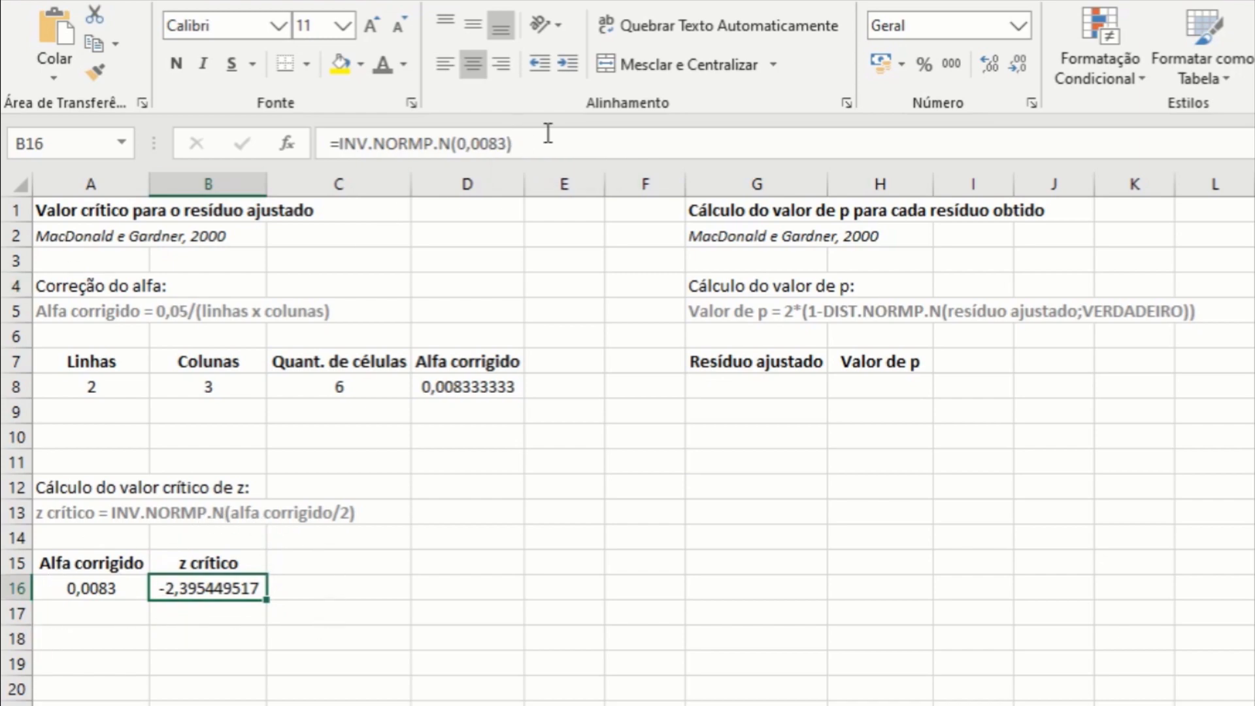
click(509, 144)
text(/)
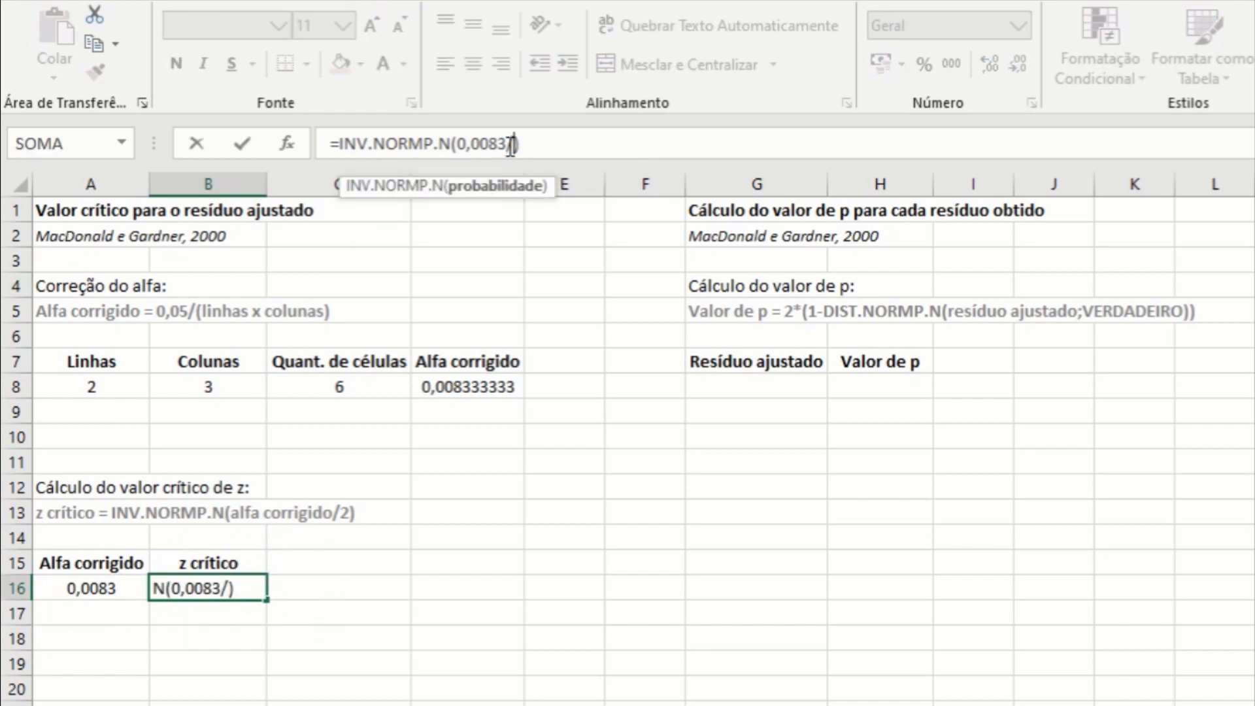
text(2)
key(Return)
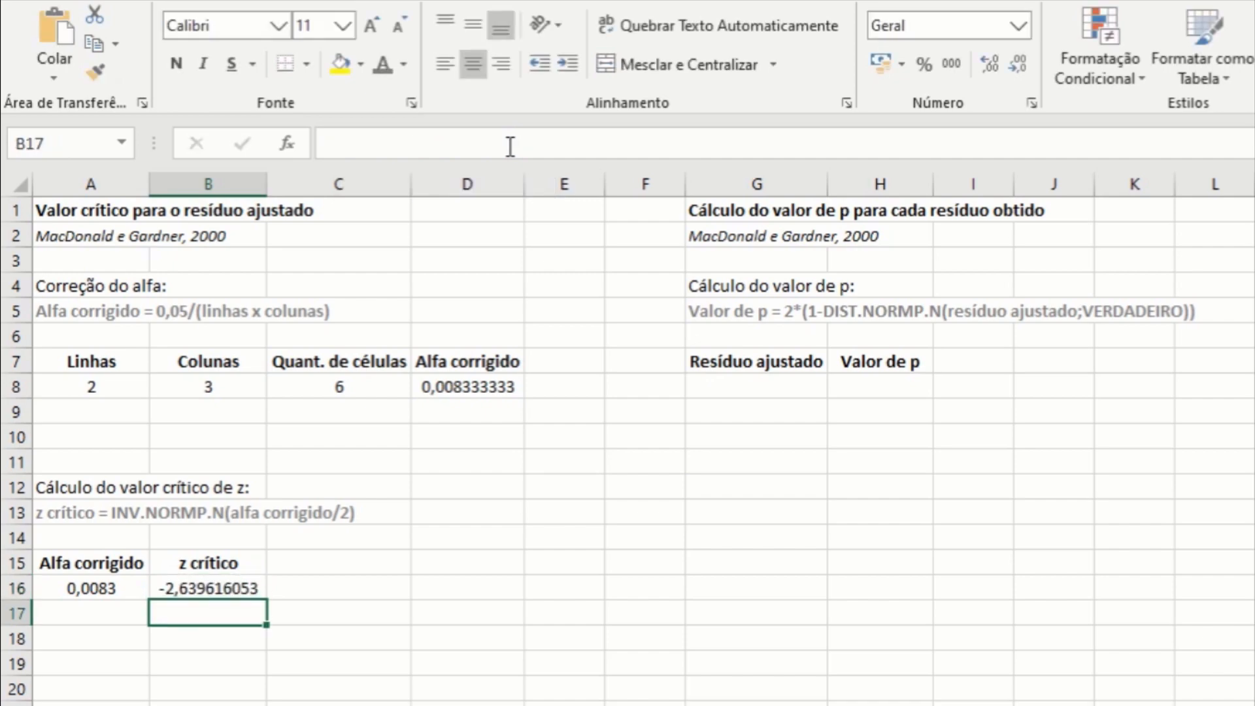
- Replace the fixed alpha in the B16 formula with a reference to A16, giving =INV.NORMP.N(A16/2)
click(234, 583)
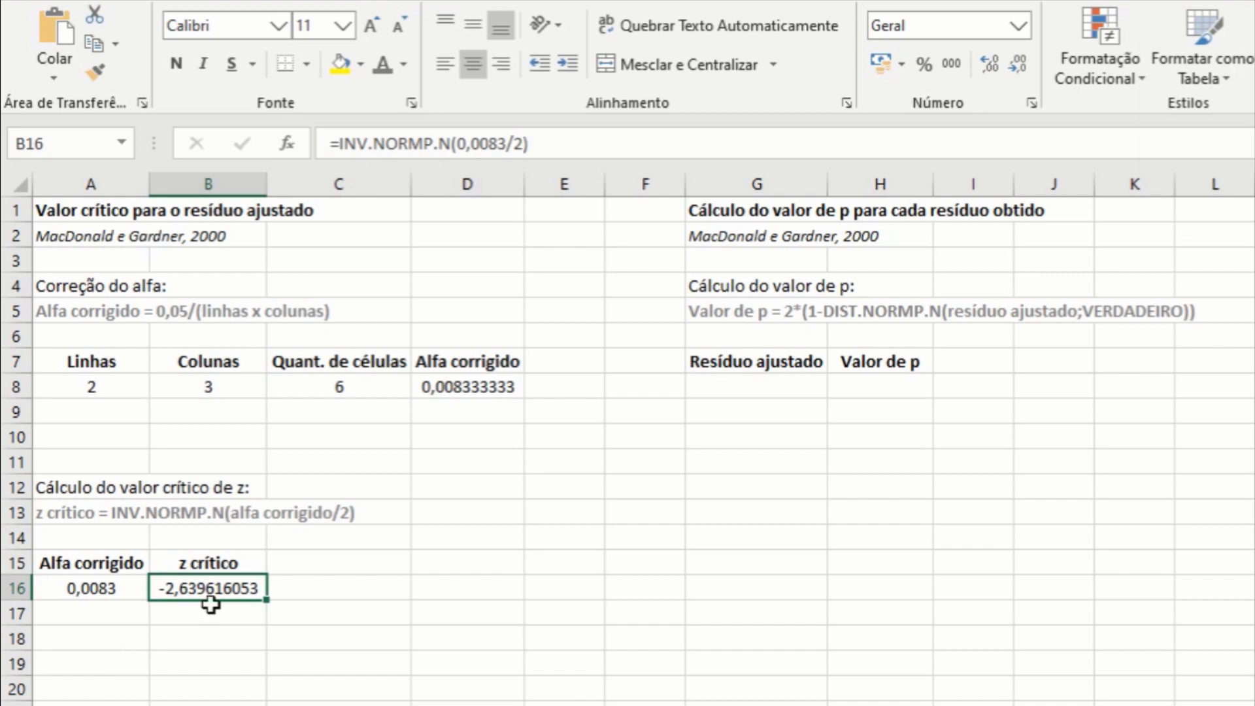
drag(456, 144, 508, 144)
key(BackSpace)
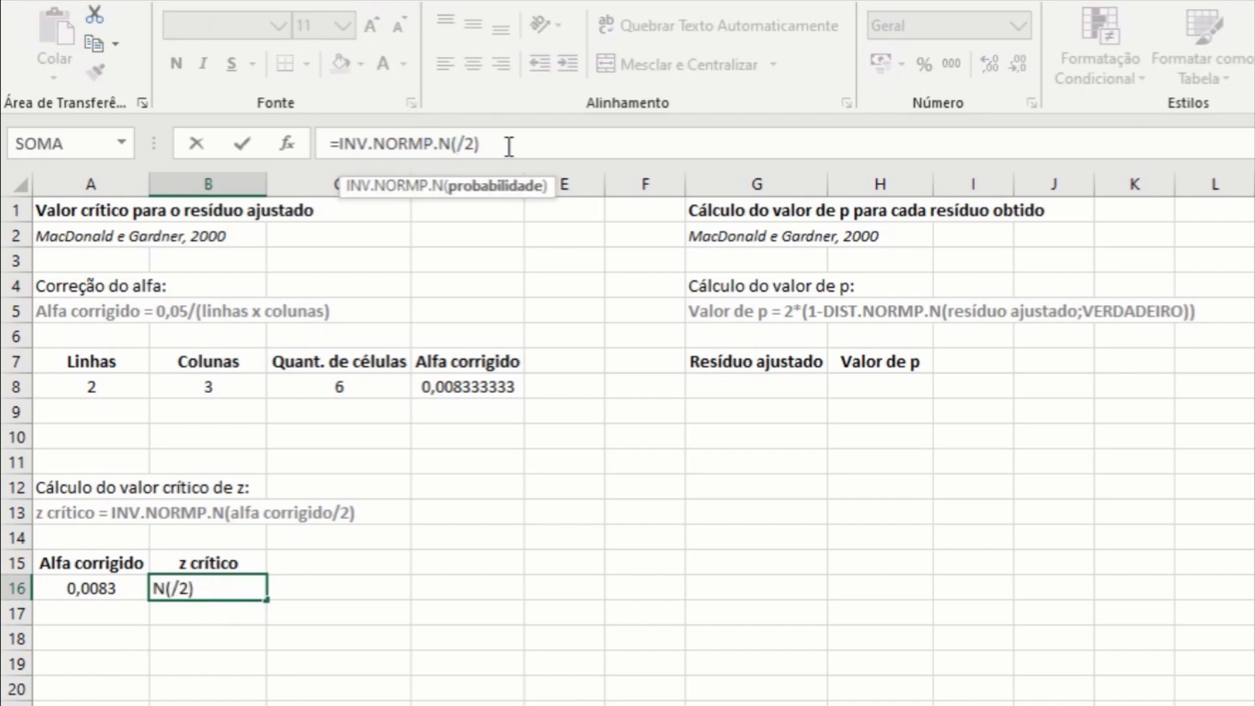
click(78, 586)
key(Return)
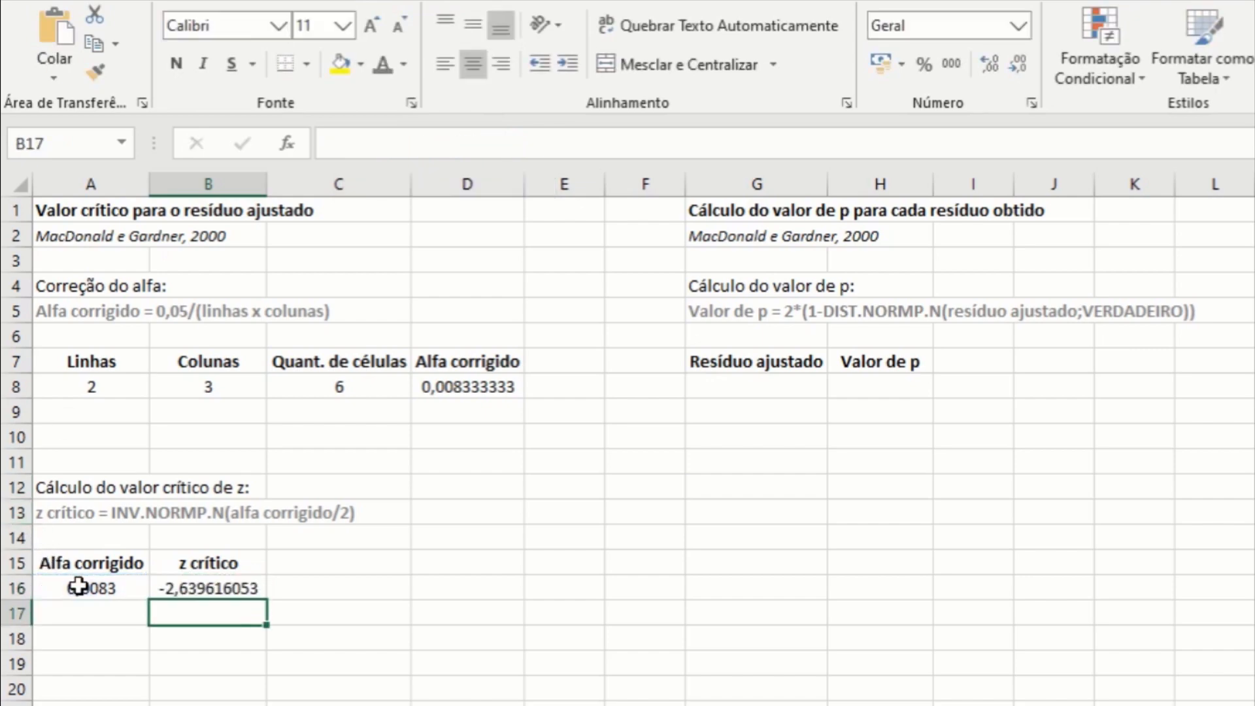
- Try an alpha of 0,003 in A16 to test the linked z crítico formula, and undo the change
click(98, 585)
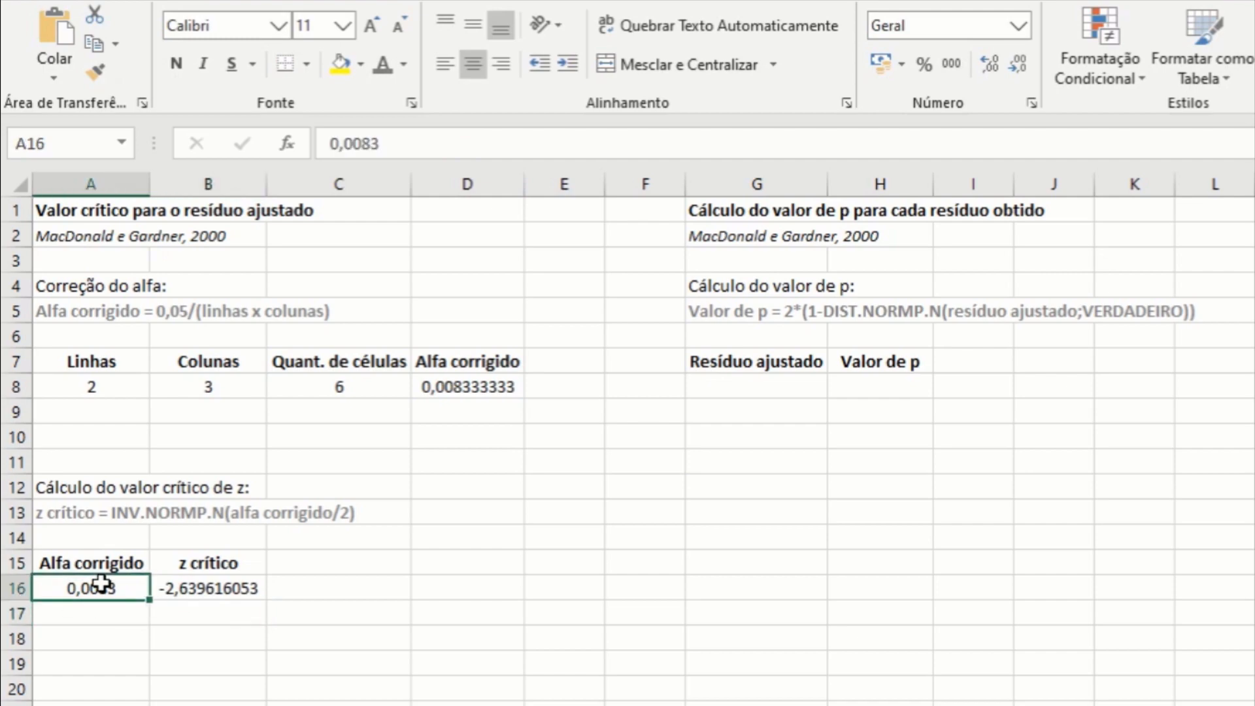
double_click(101, 584)
key(BackSpace)
key(BackSpace)
key(BackSpace)
key(BackSpace)
text(003)
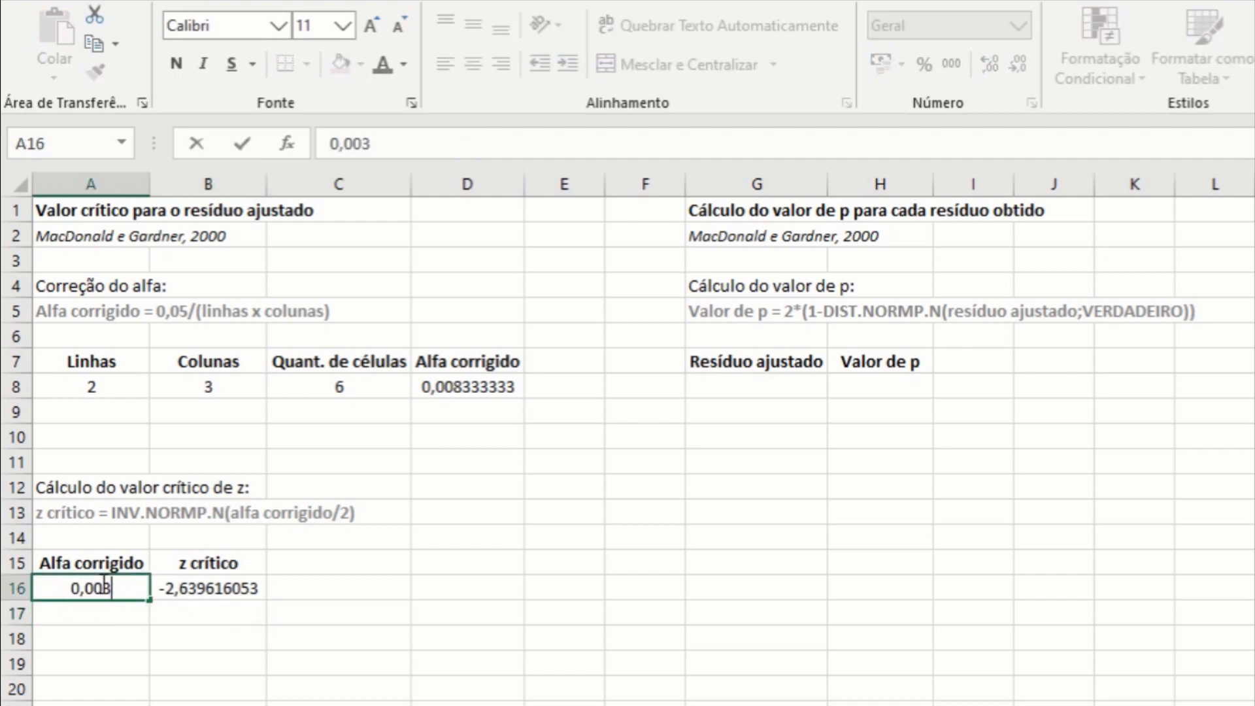
key(Return)
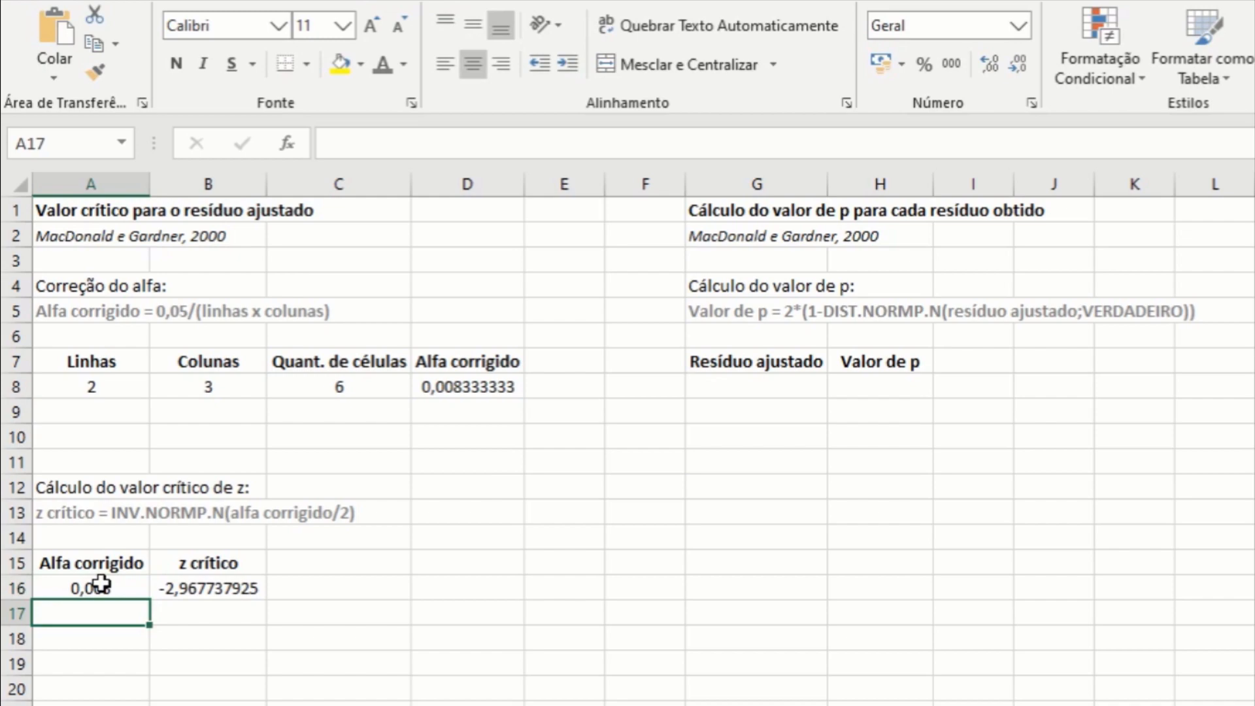
key(ctrl+z)
- Switch to the SPSS output and examine the adjusted residuals in the Diabetes_Melito by Faixa_Etária crosstabulation
click(496, 679)
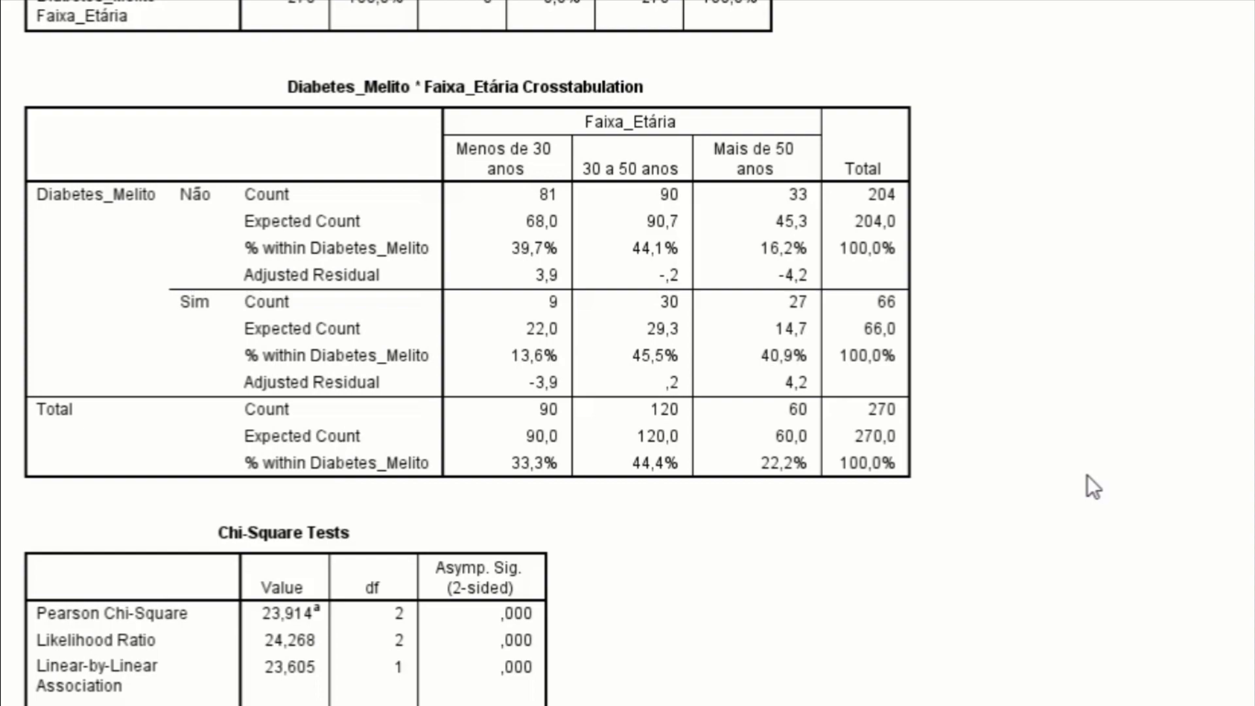
click(531, 303)
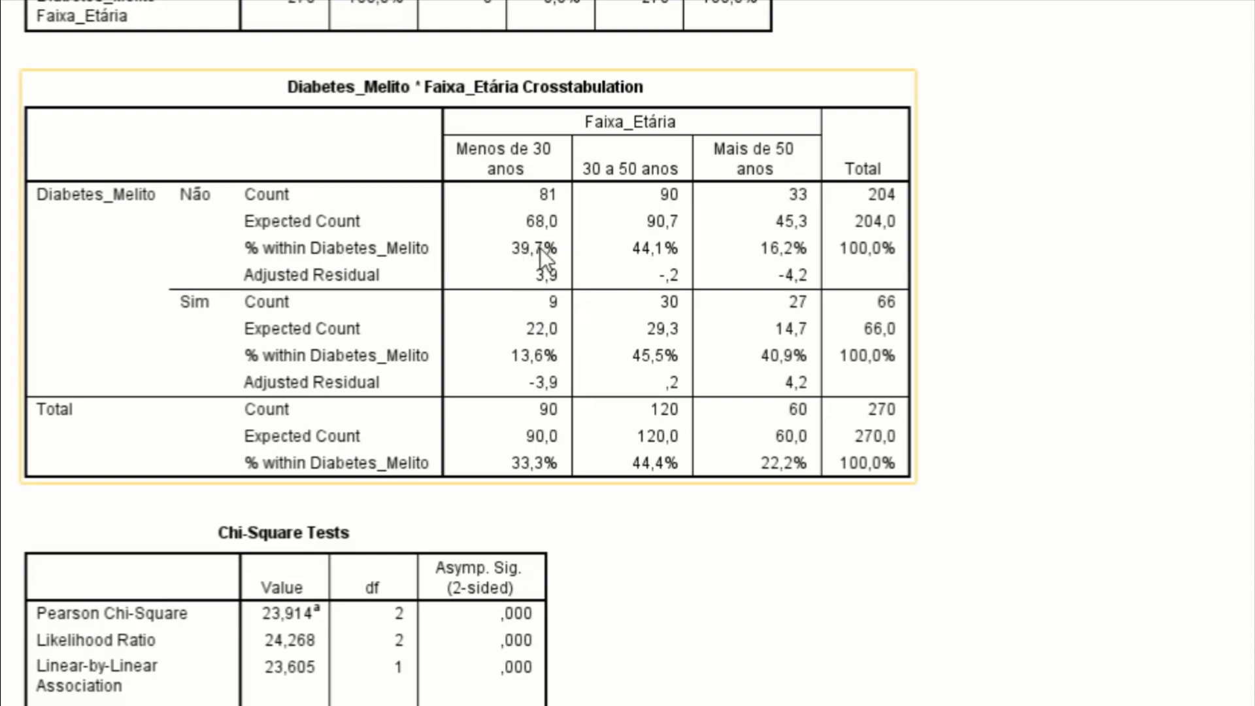
click(1042, 348)
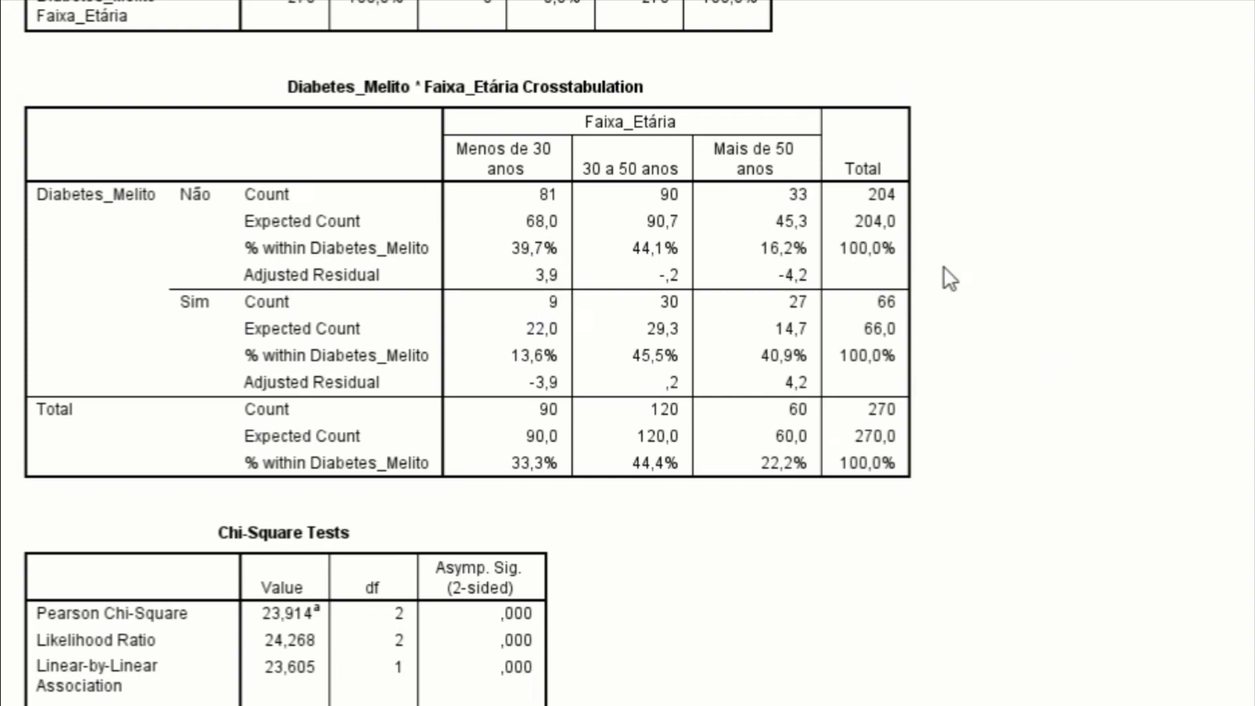
- Back in the Excel worksheet, enter the adjusted residuals 3,9, 0,2 and 4,2 in G8 to G10, under Resíduo ajustado
click(771, 264)
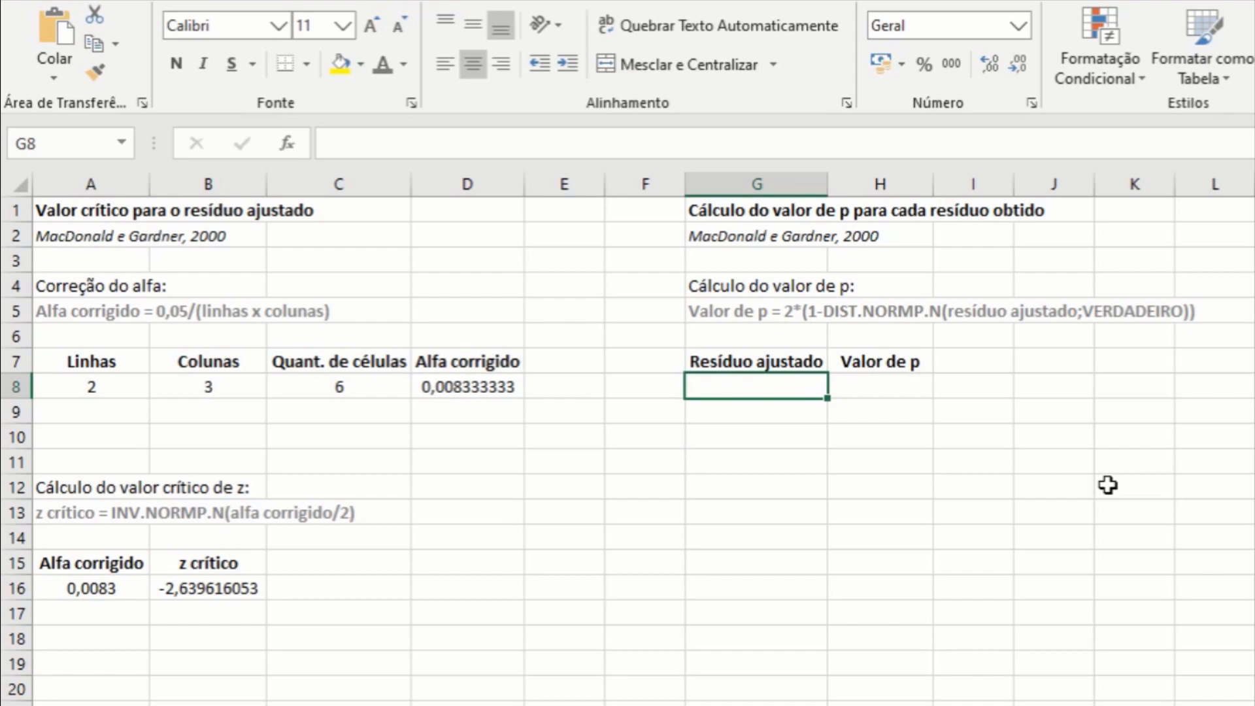
text(3,9)
key(Return)
text(0,2)
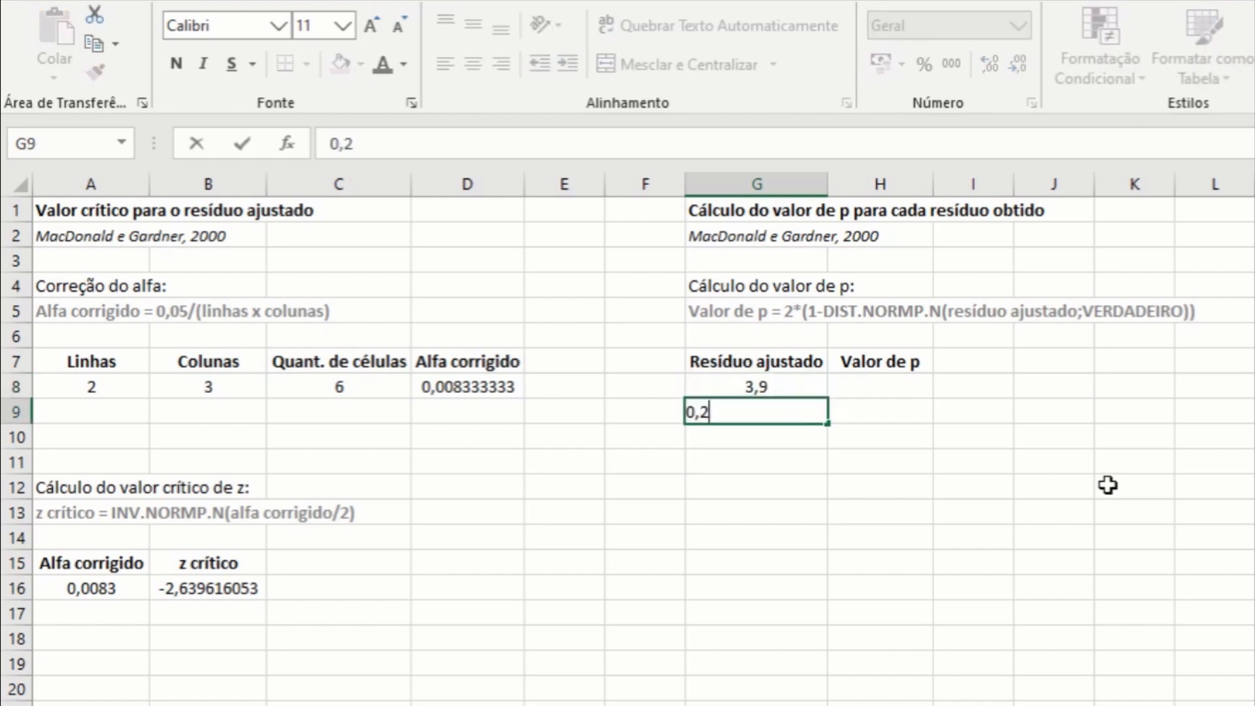
key(Return)
text(4,2)
key(Return)
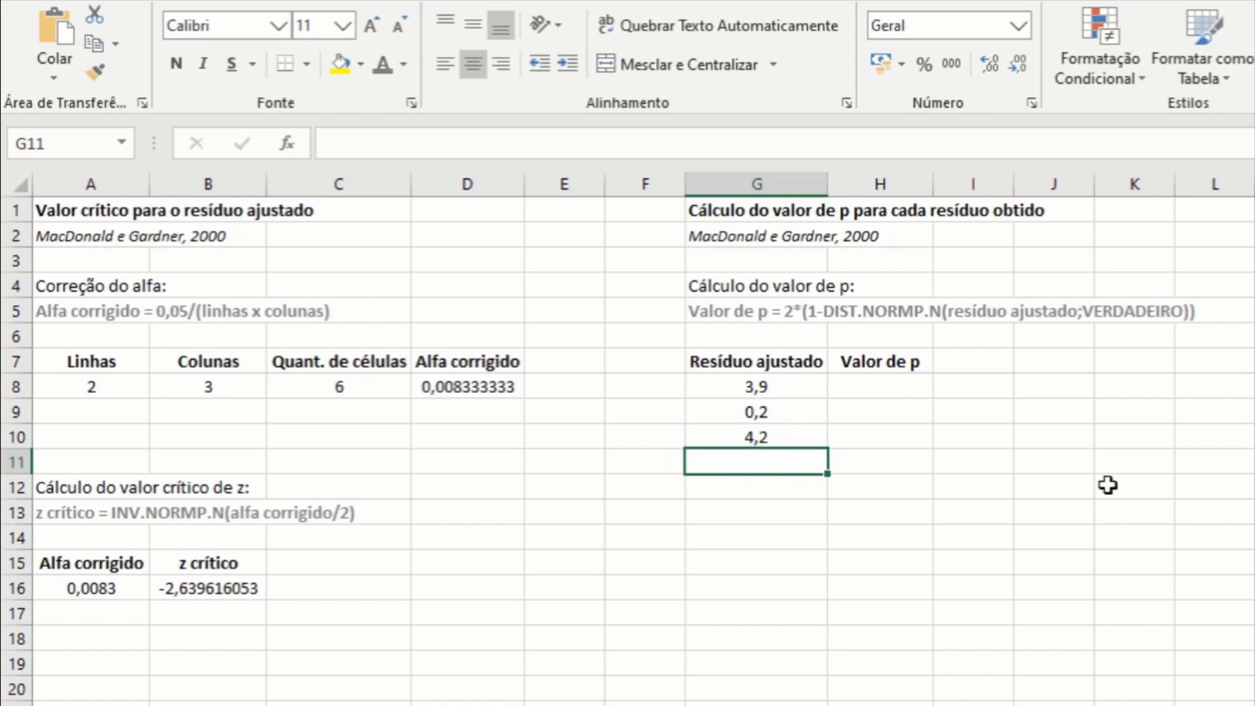
- Enter =(1-DIST.NORMP.N(G8;VERDADEIRO)) in H8, under Valor de p, accepting the proposed closing-parenthesis correction
click(890, 388)
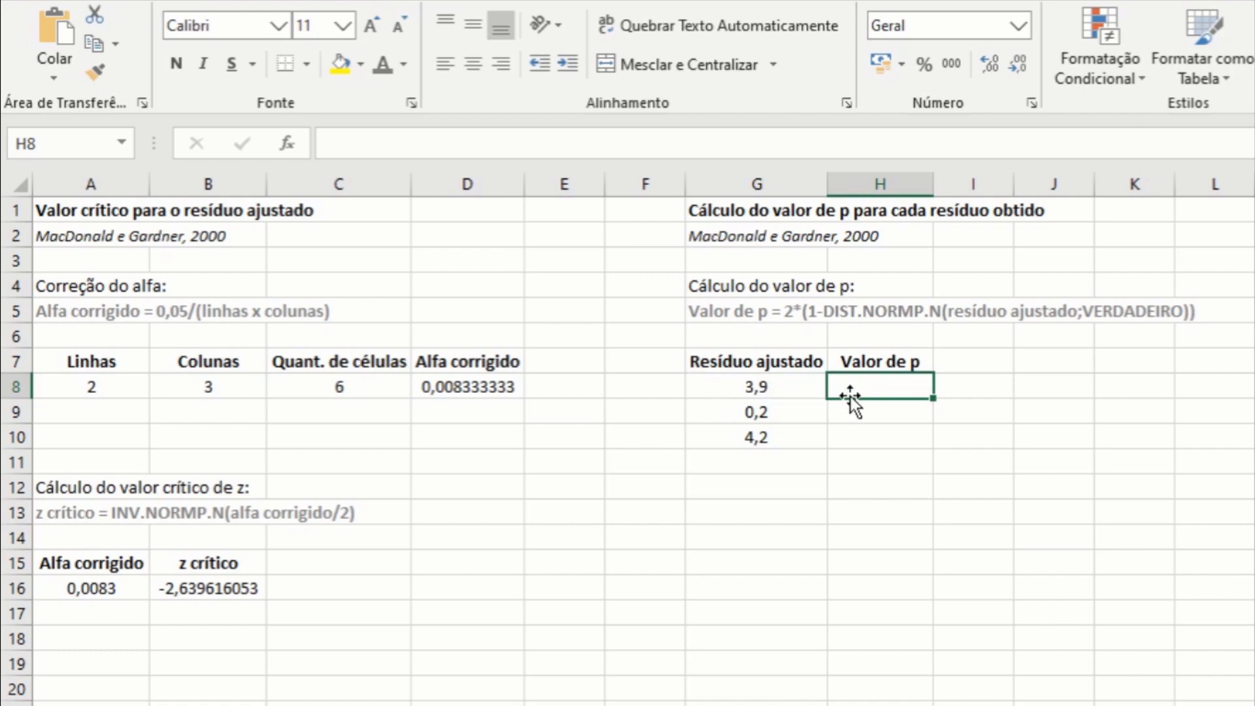
double_click(882, 389)
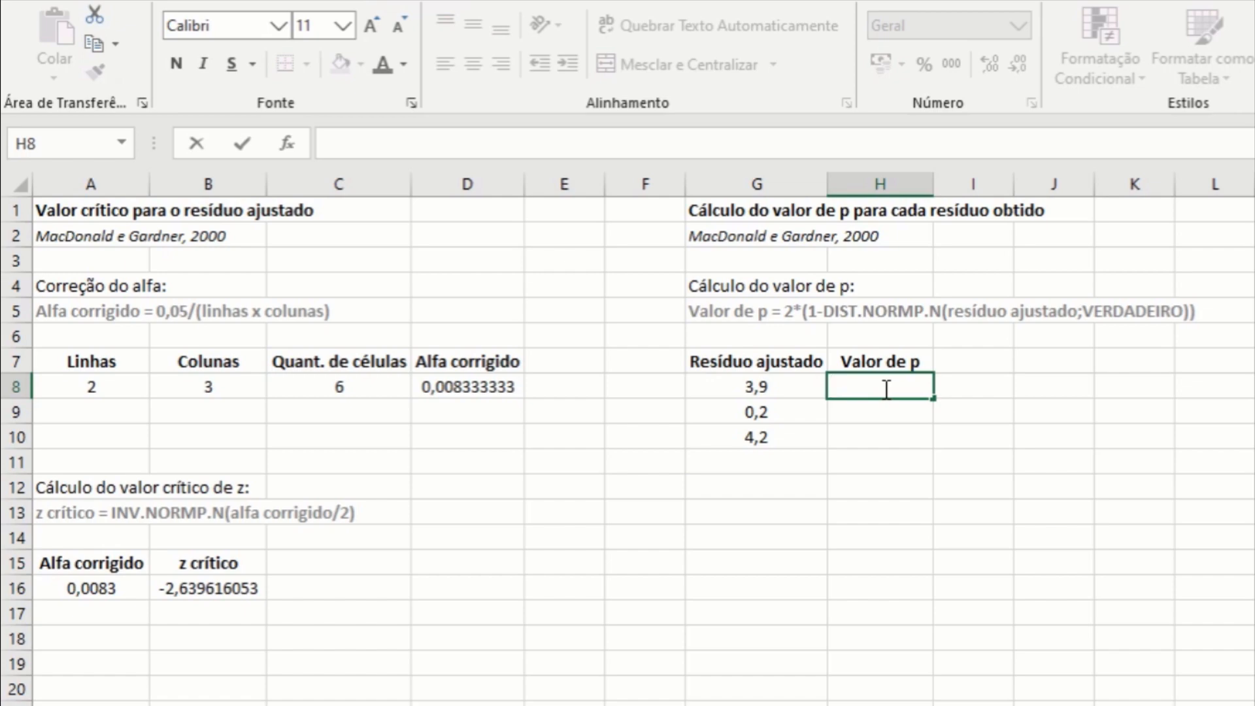
text(=)
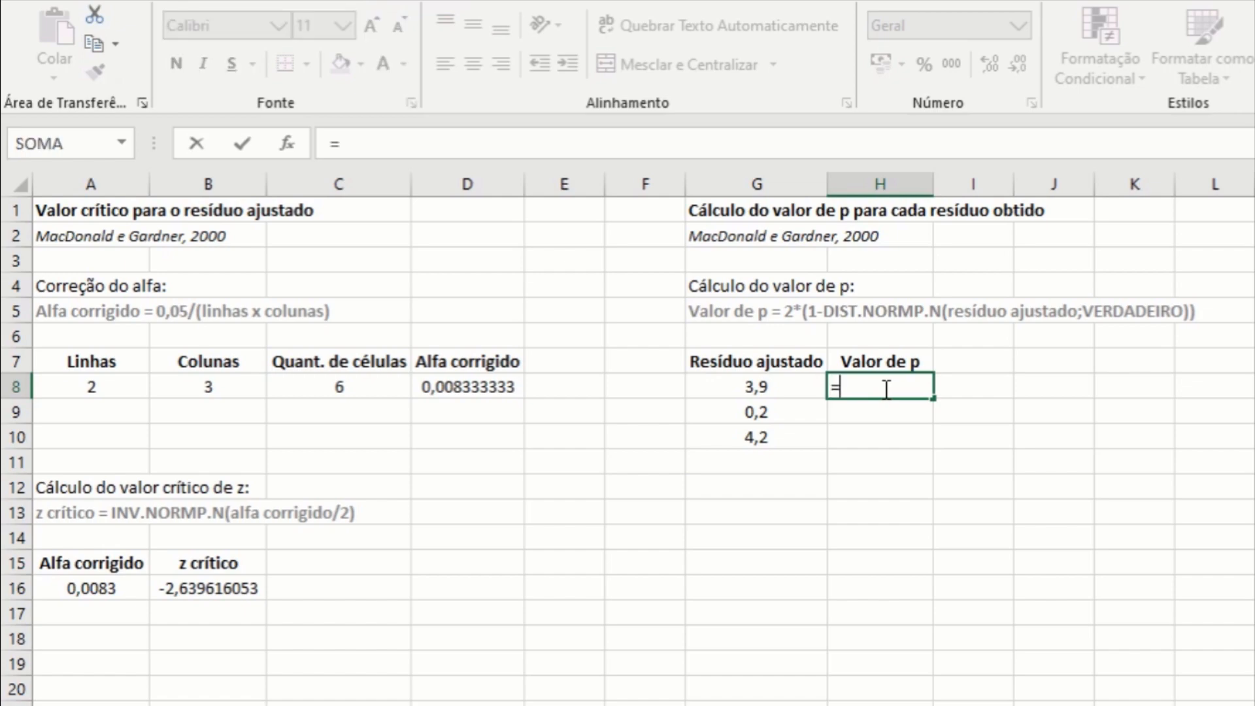
text((1-DIST.)
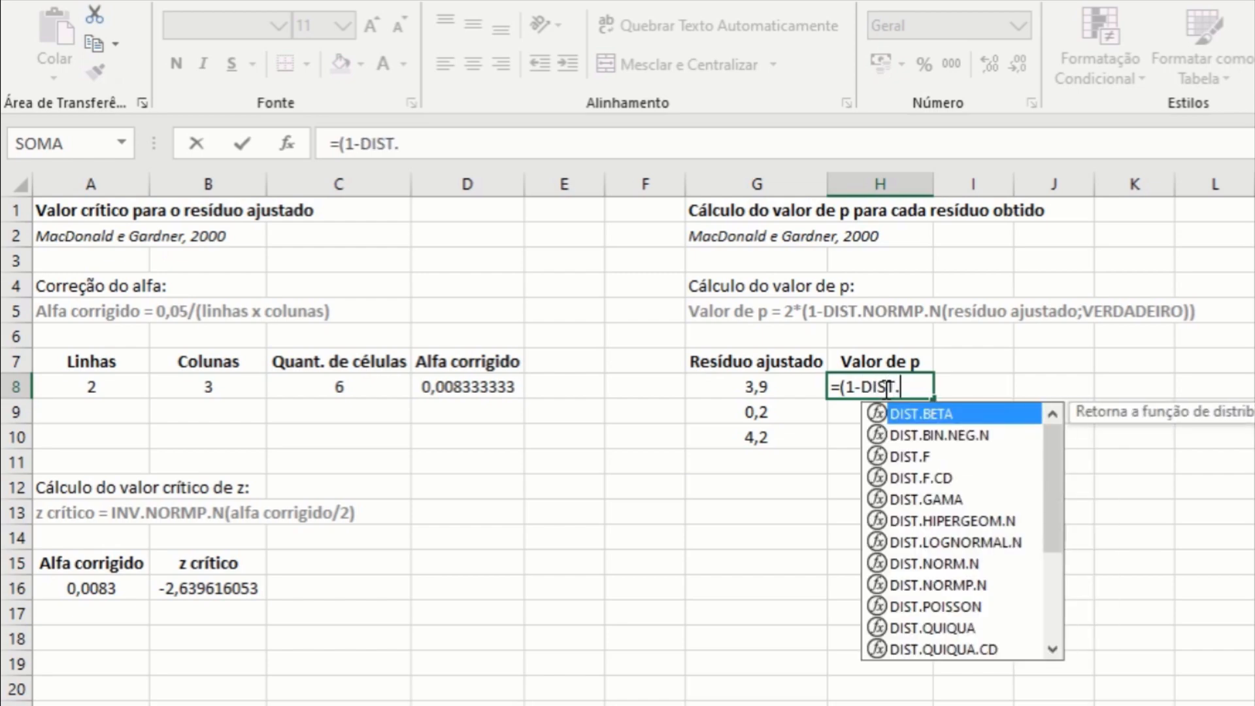
text(NORMP.)
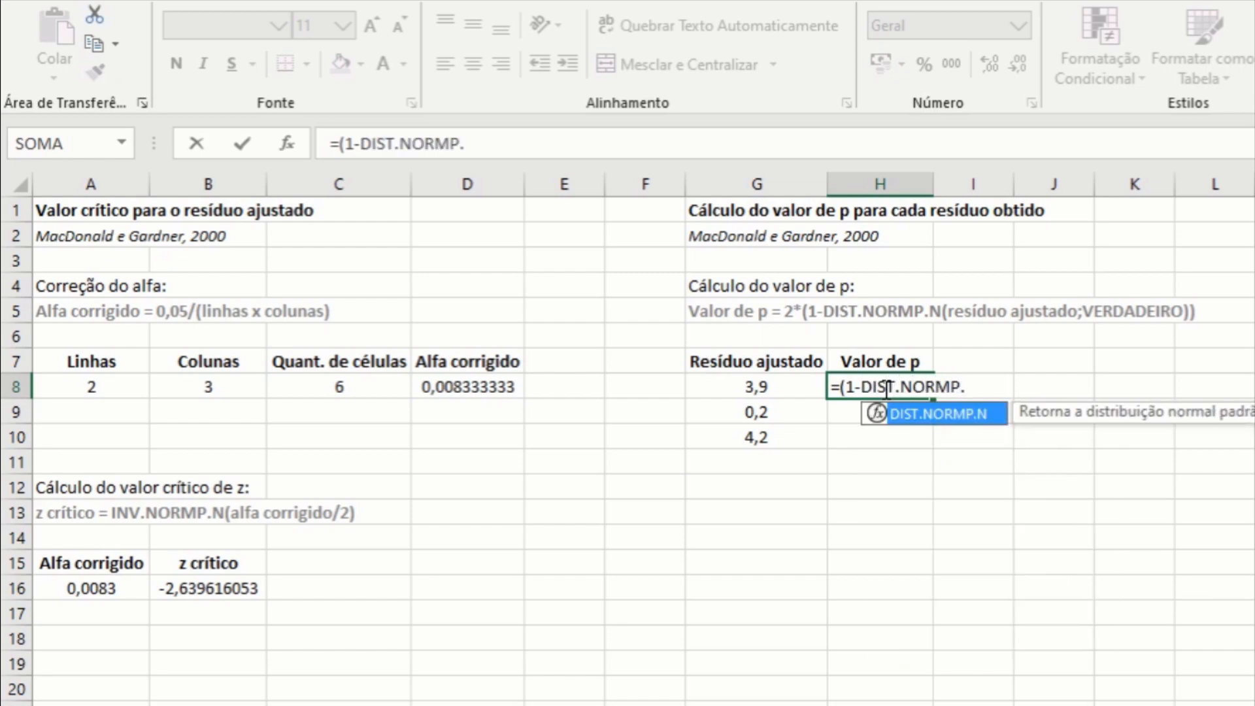
text(N()
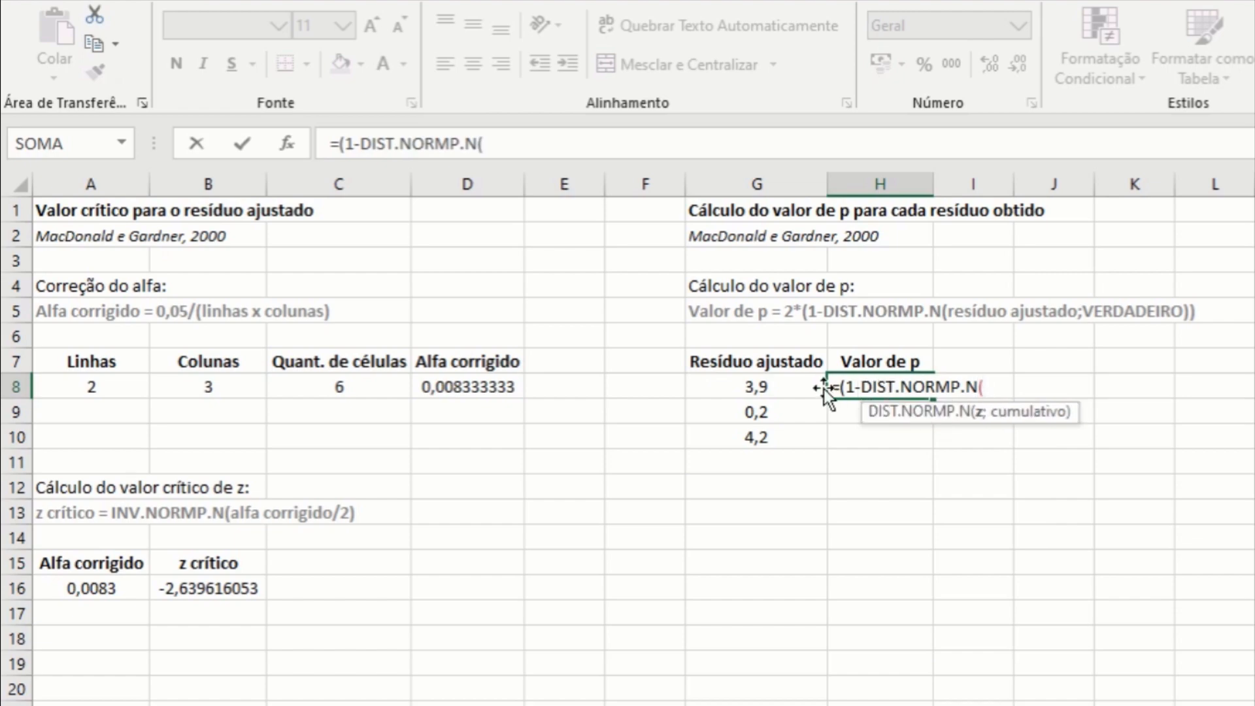
click(773, 387)
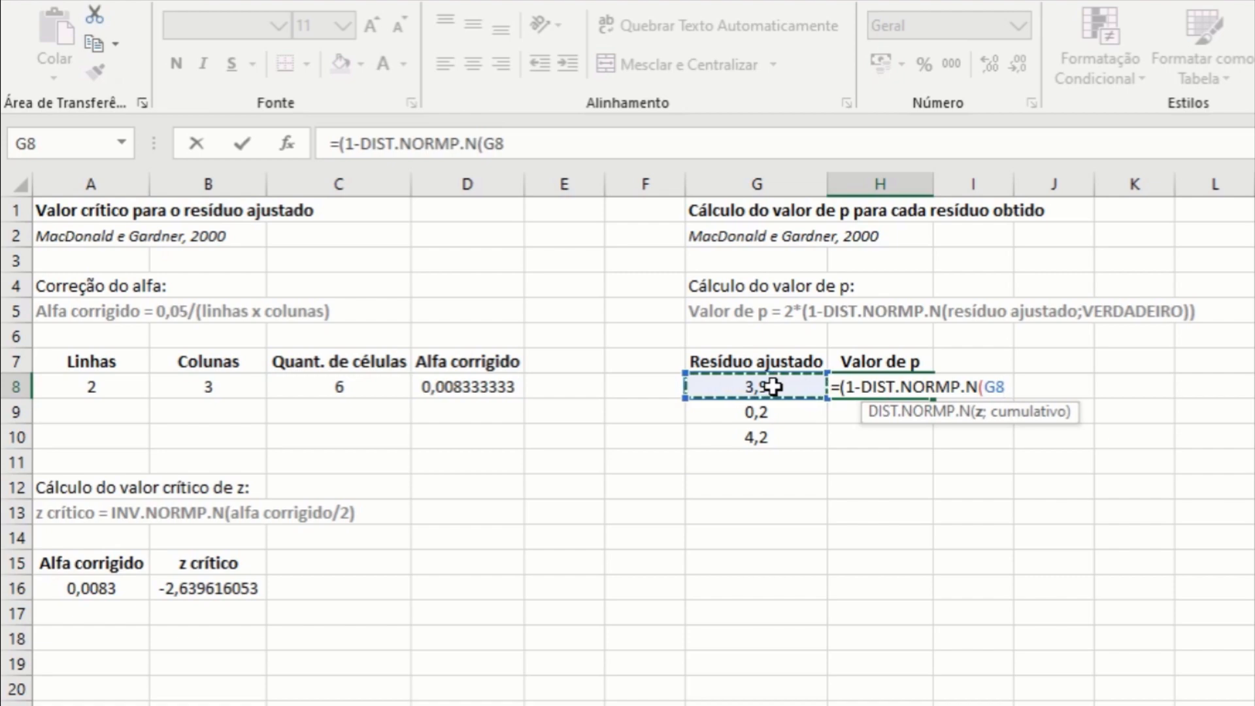
text(;)
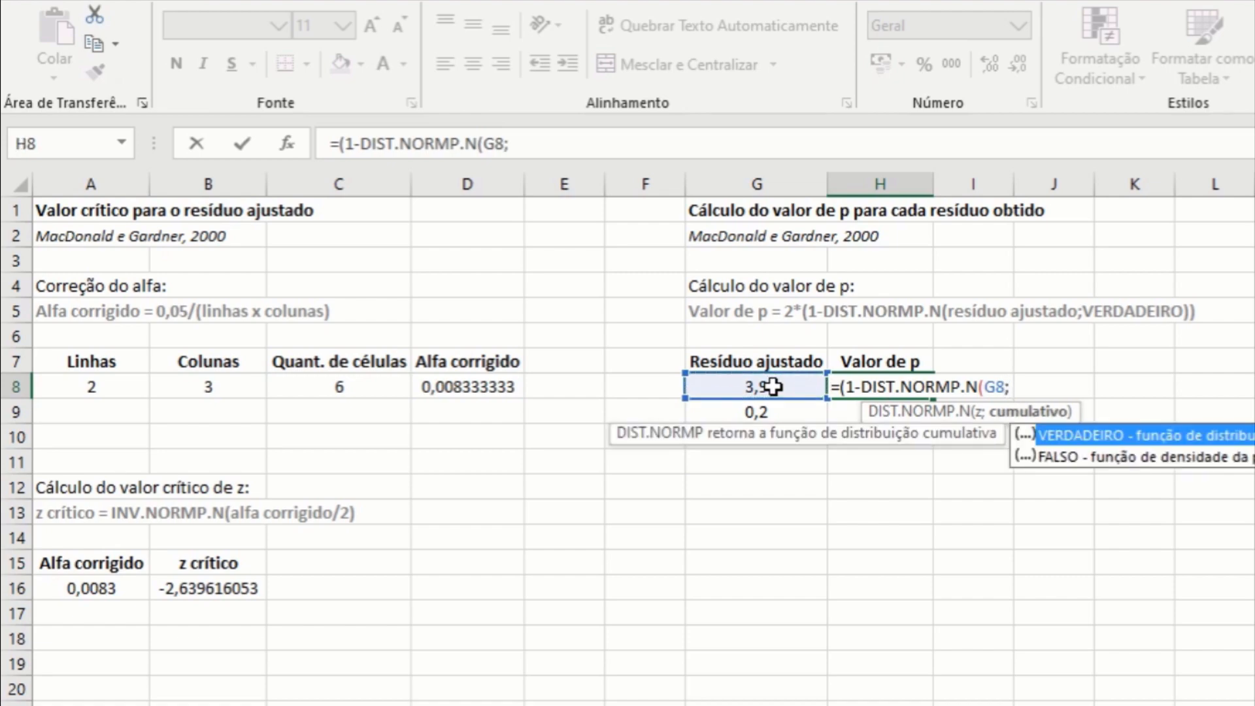
text(VERDA)
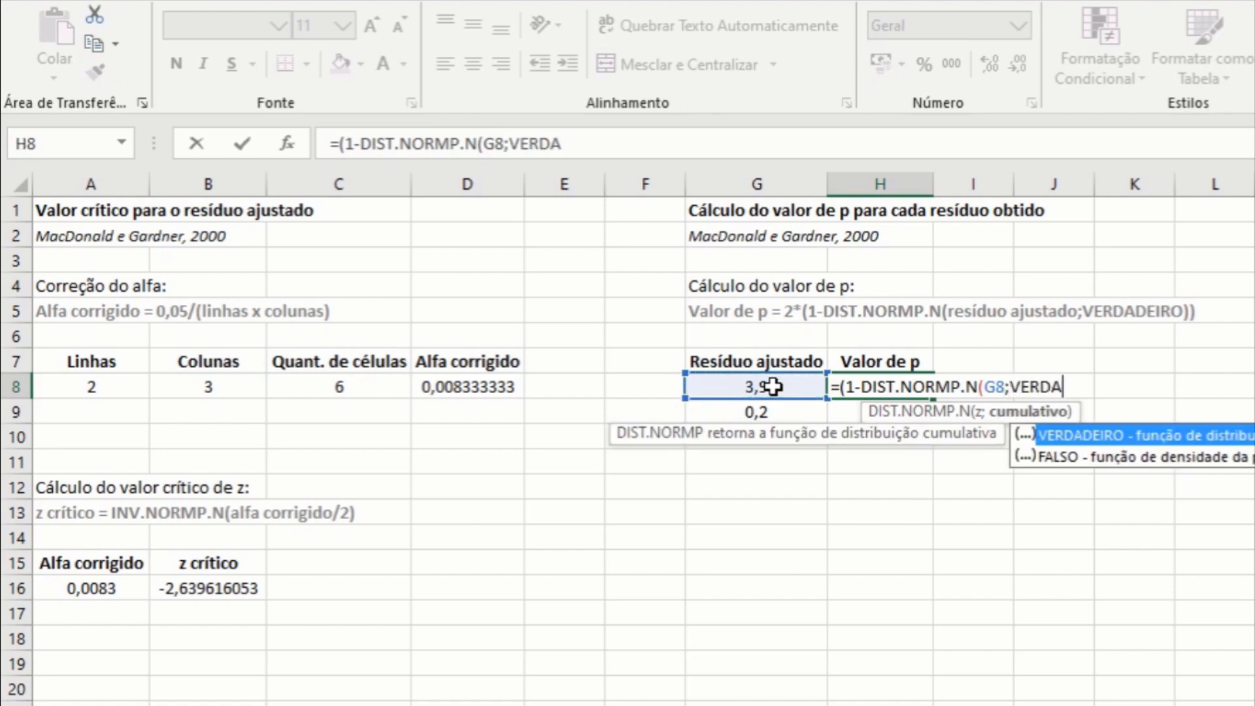
text(DEIRO))
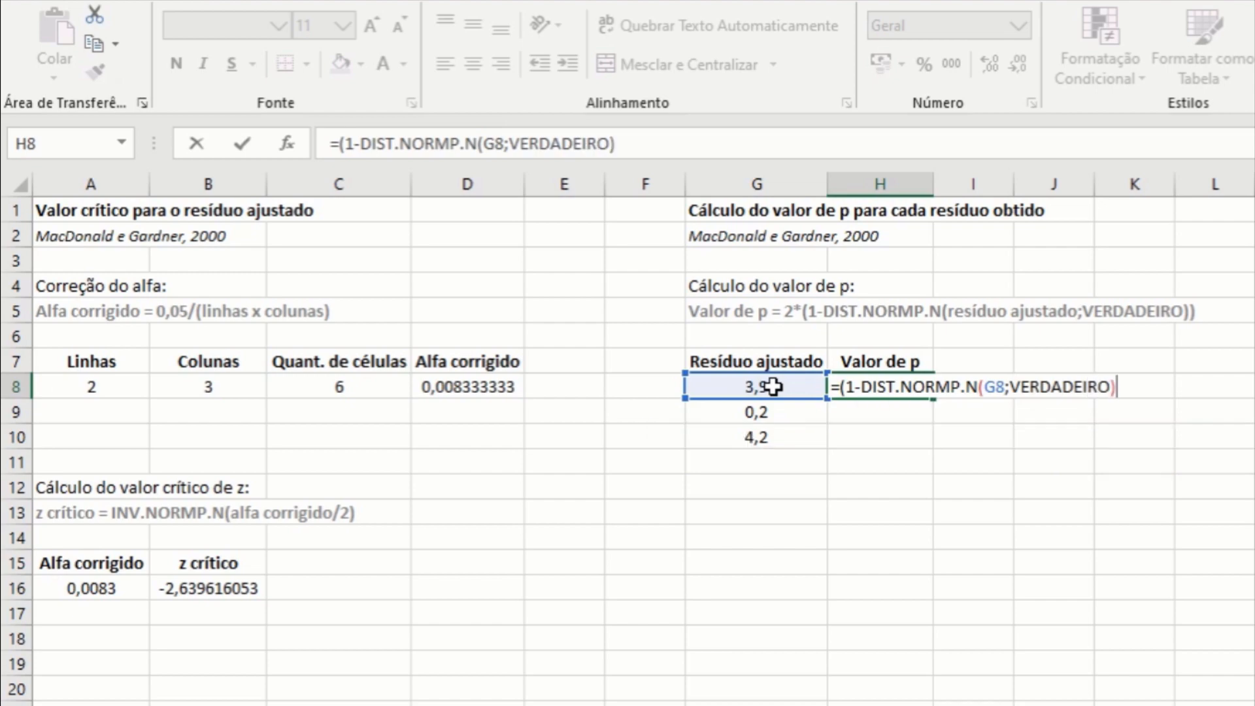
key(Return)
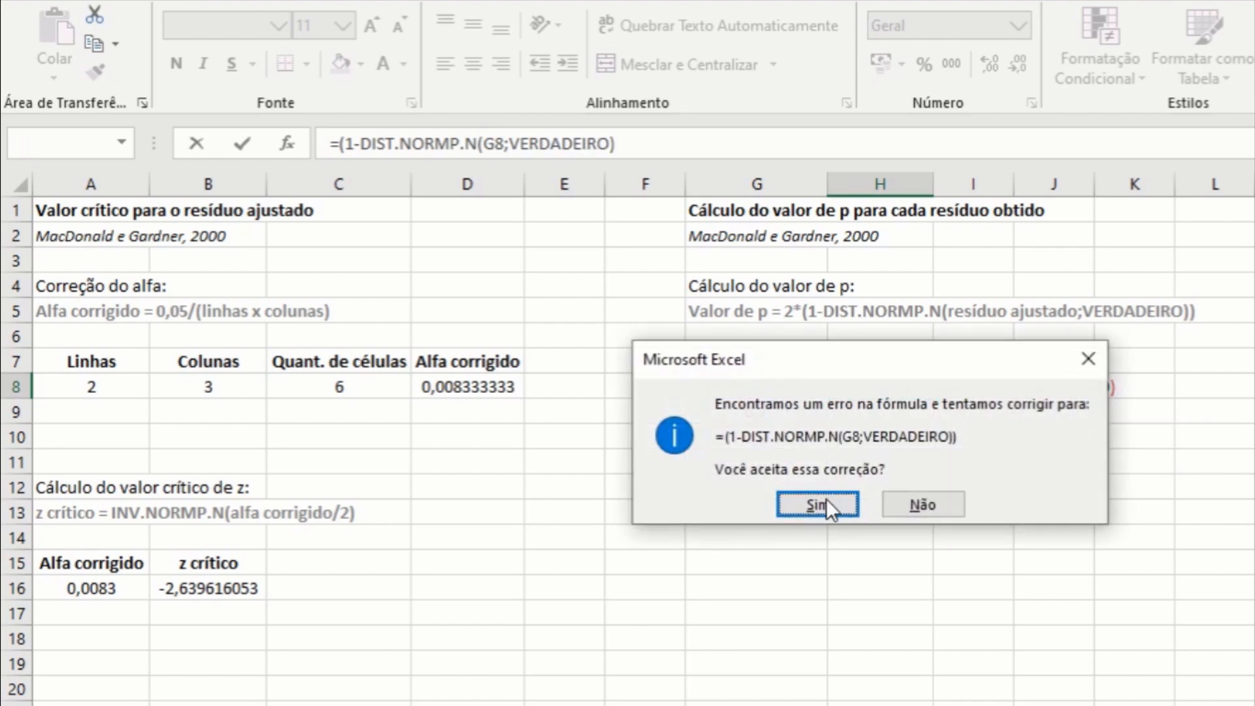
click(817, 505)
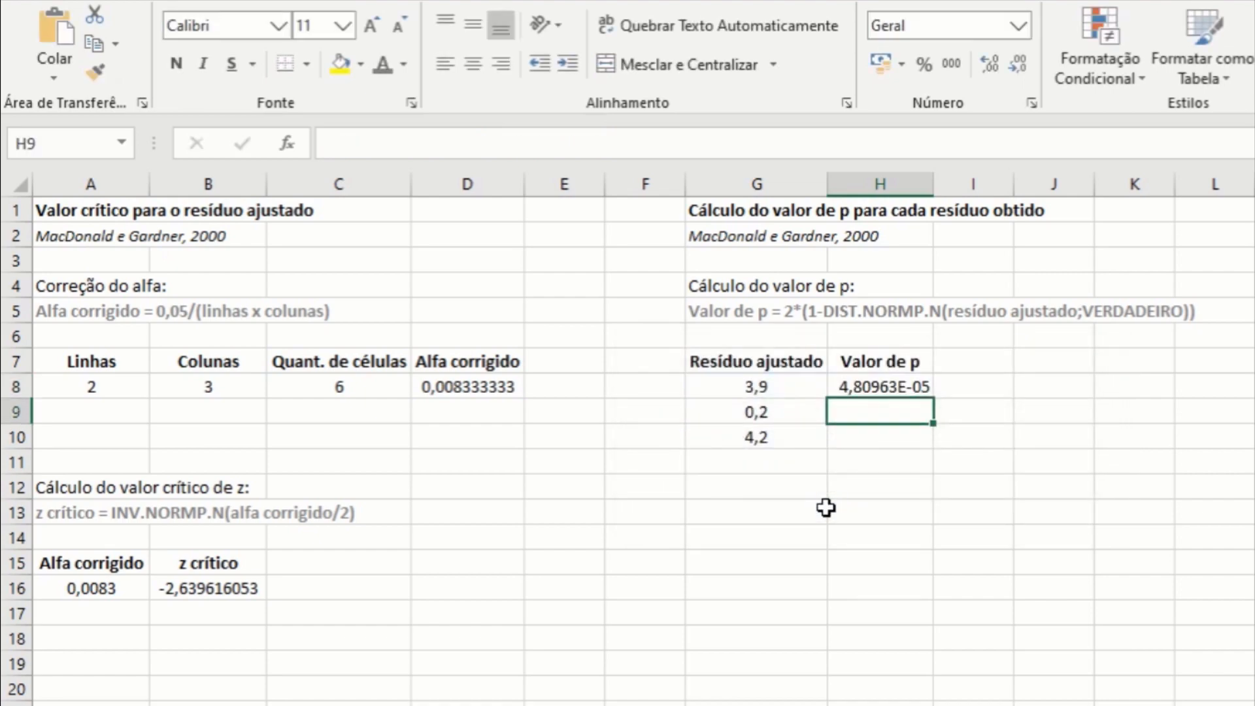
- Multiply the H8 formula by 2, giving =2*(1-DIST.NORMP.N(G8;VERDADEIRO))
click(891, 390)
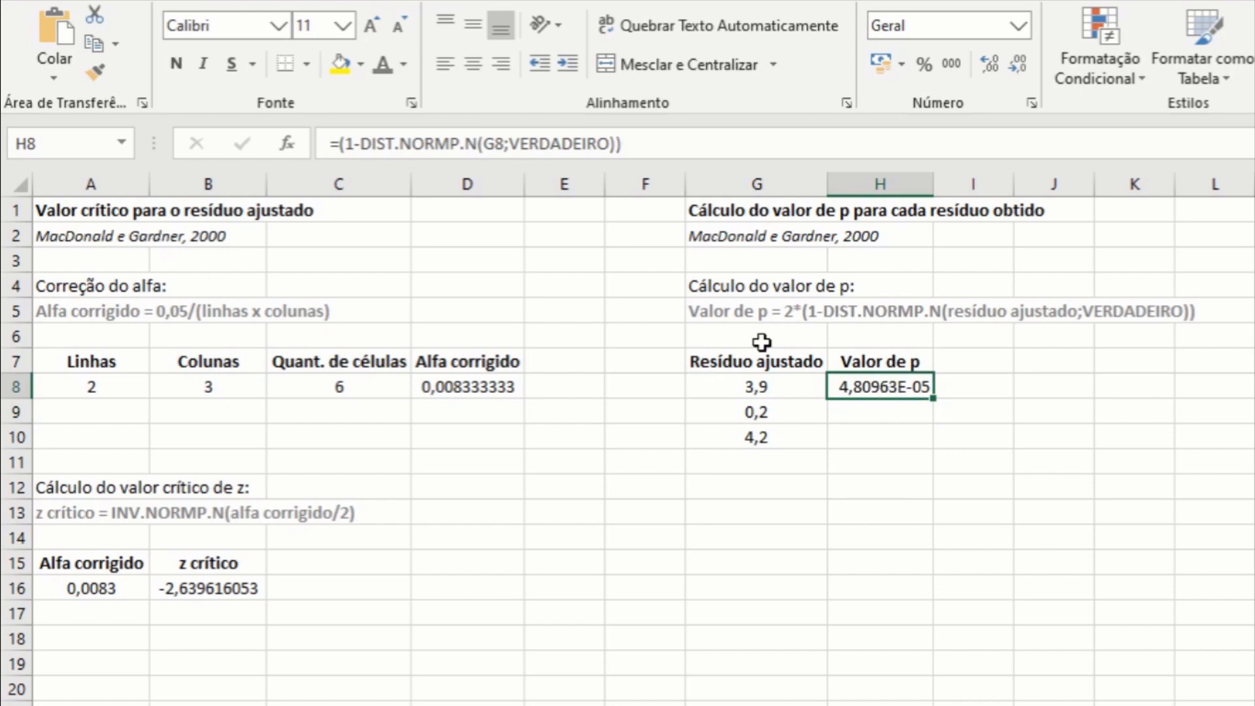
click(341, 143)
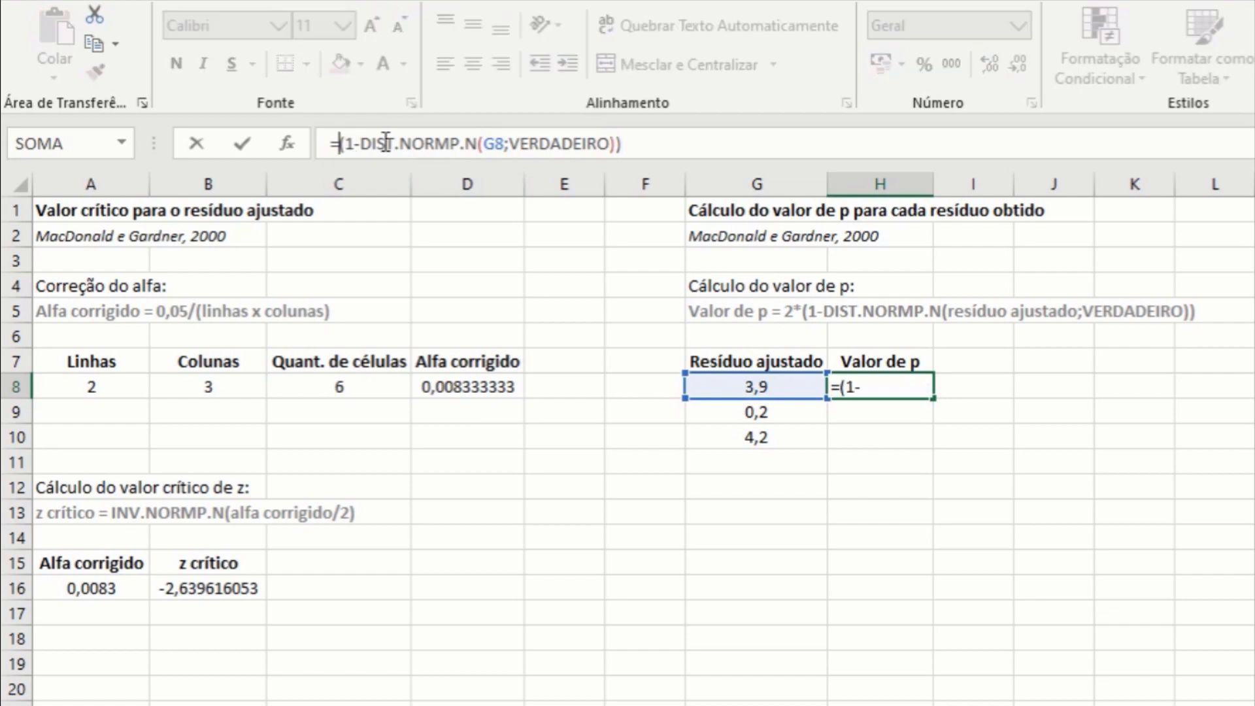
text(2)
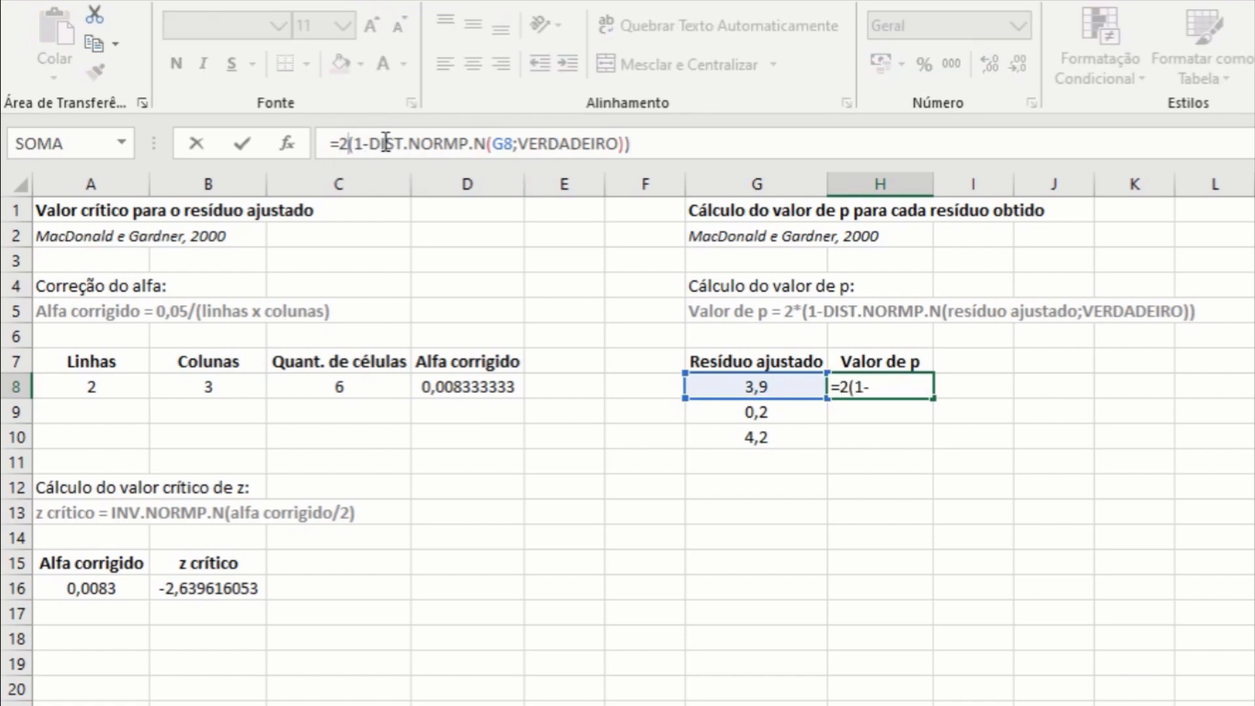
text(*)
key(Return)
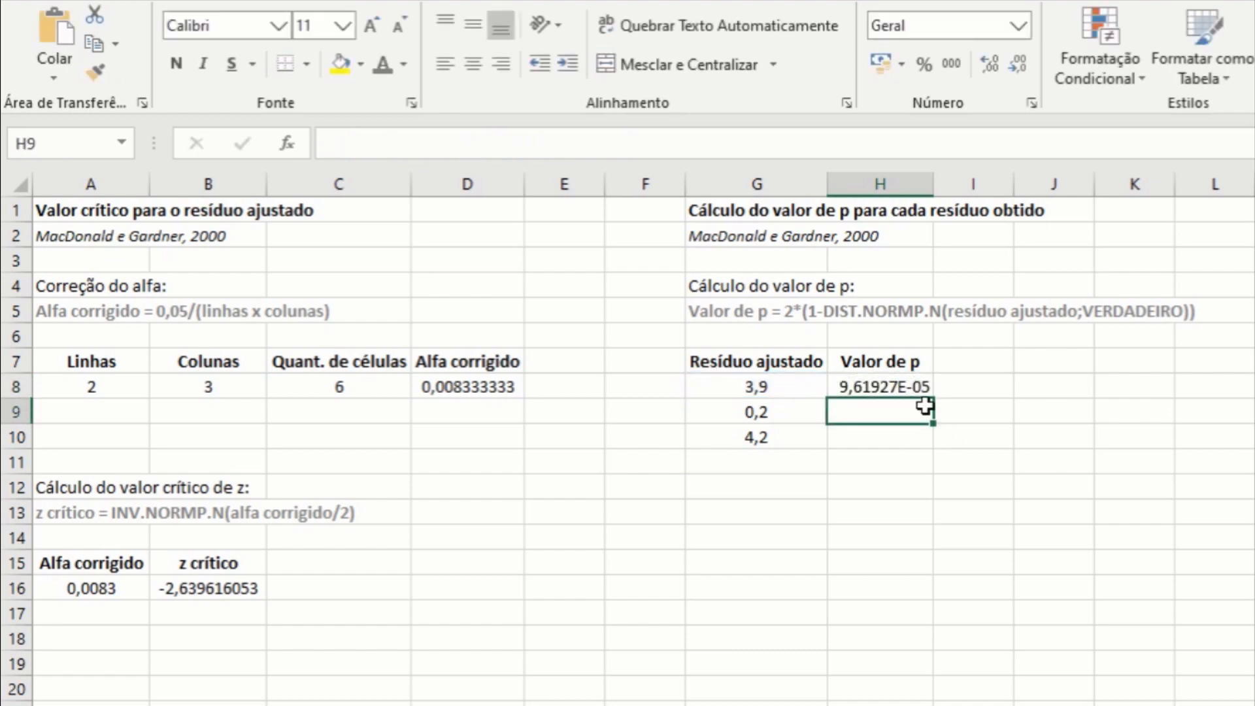
- Write the p-value out as 9,61 . 10-5 in I8 beside the result, and clear that cell
click(912, 388)
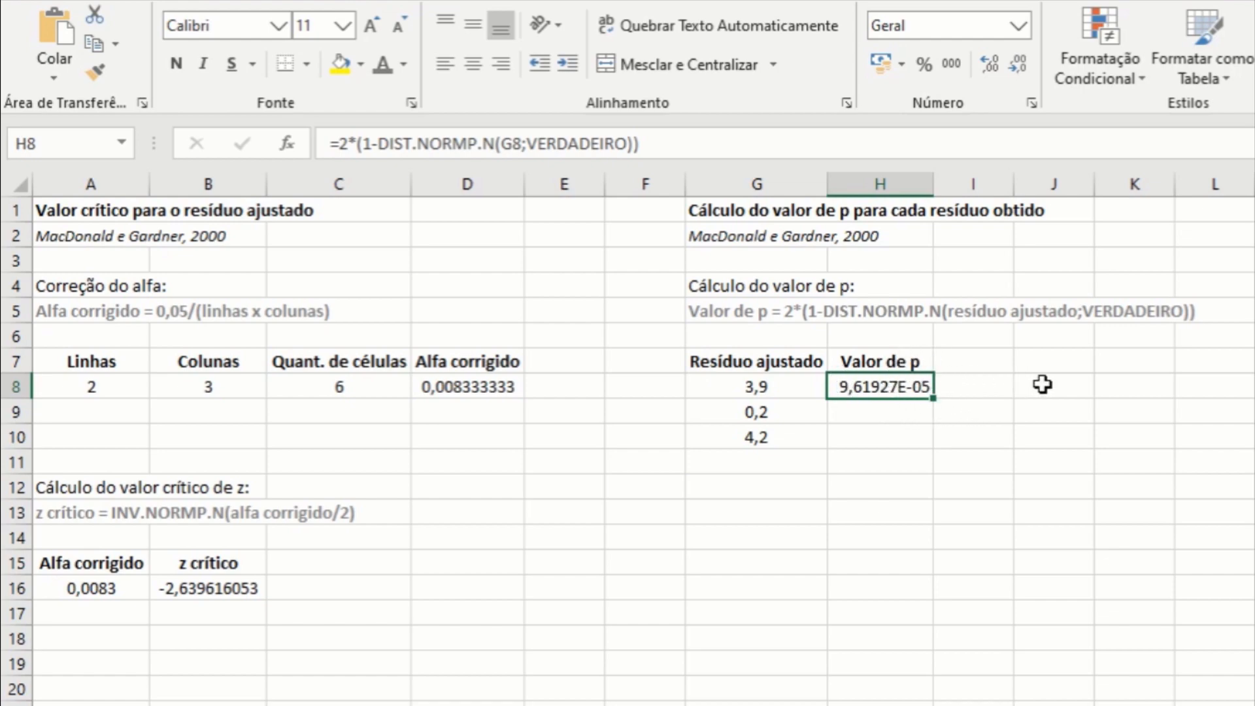
click(984, 384)
text(9,6)
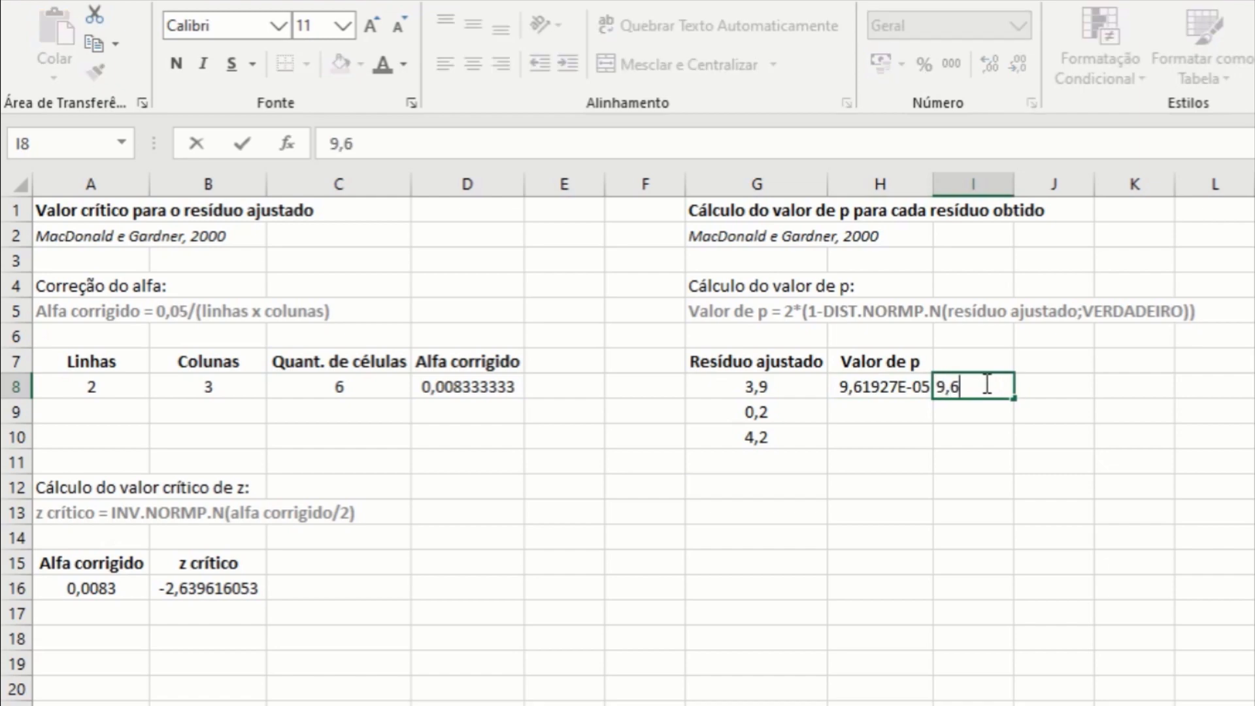
text(1 . 10-5)
click(1049, 410)
click(984, 383)
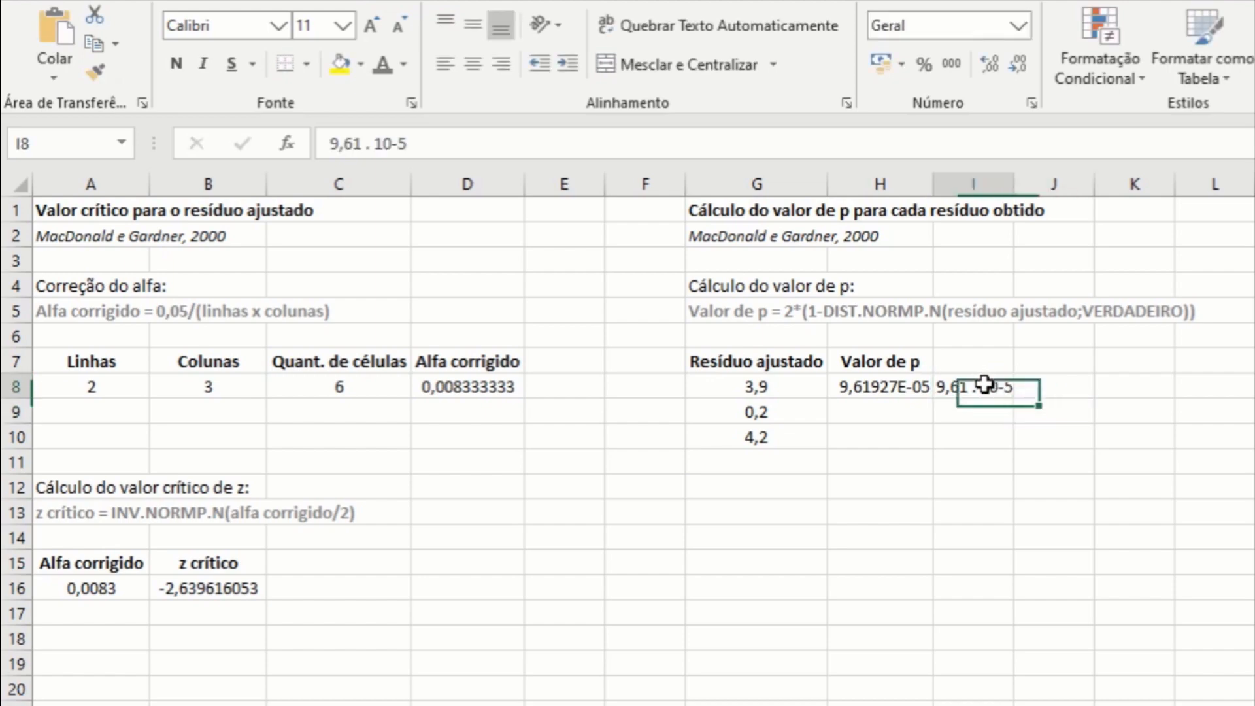
key(Delete)
- Try fewer decimal places for the scientific p-value in H8, bringing it back up to three decimals
click(922, 386)
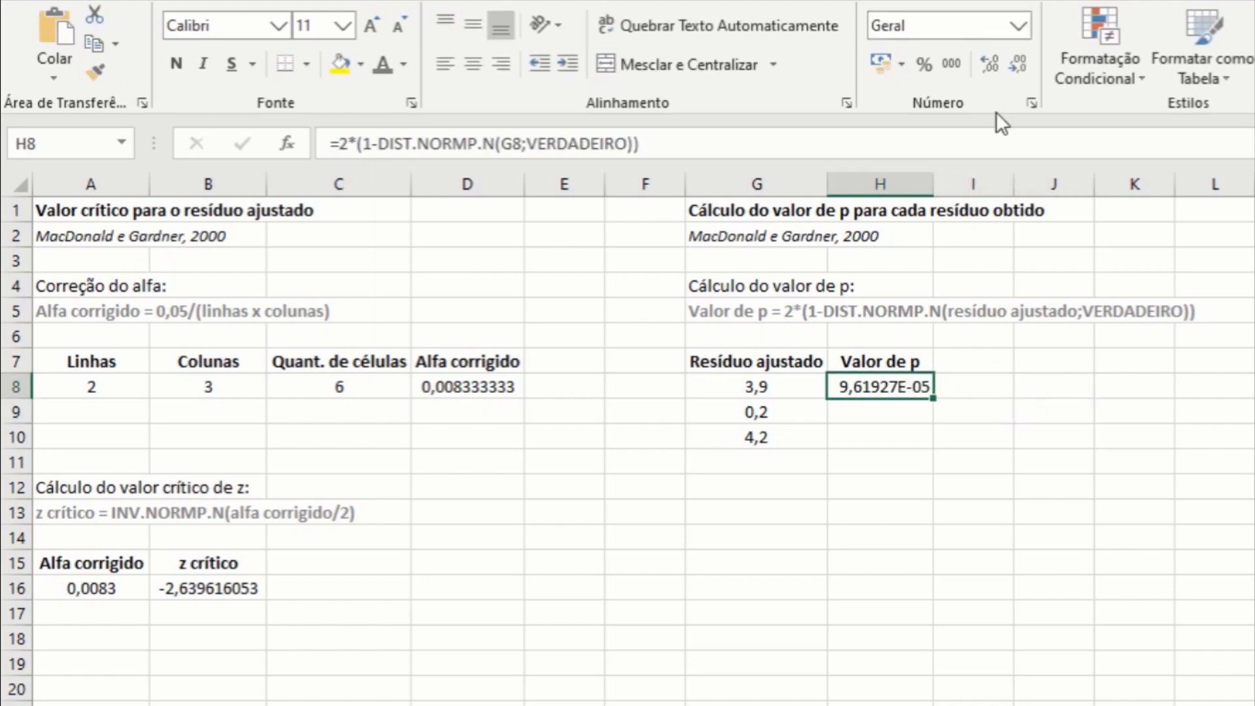
click(1022, 59)
click(1022, 59)
click(1022, 59)
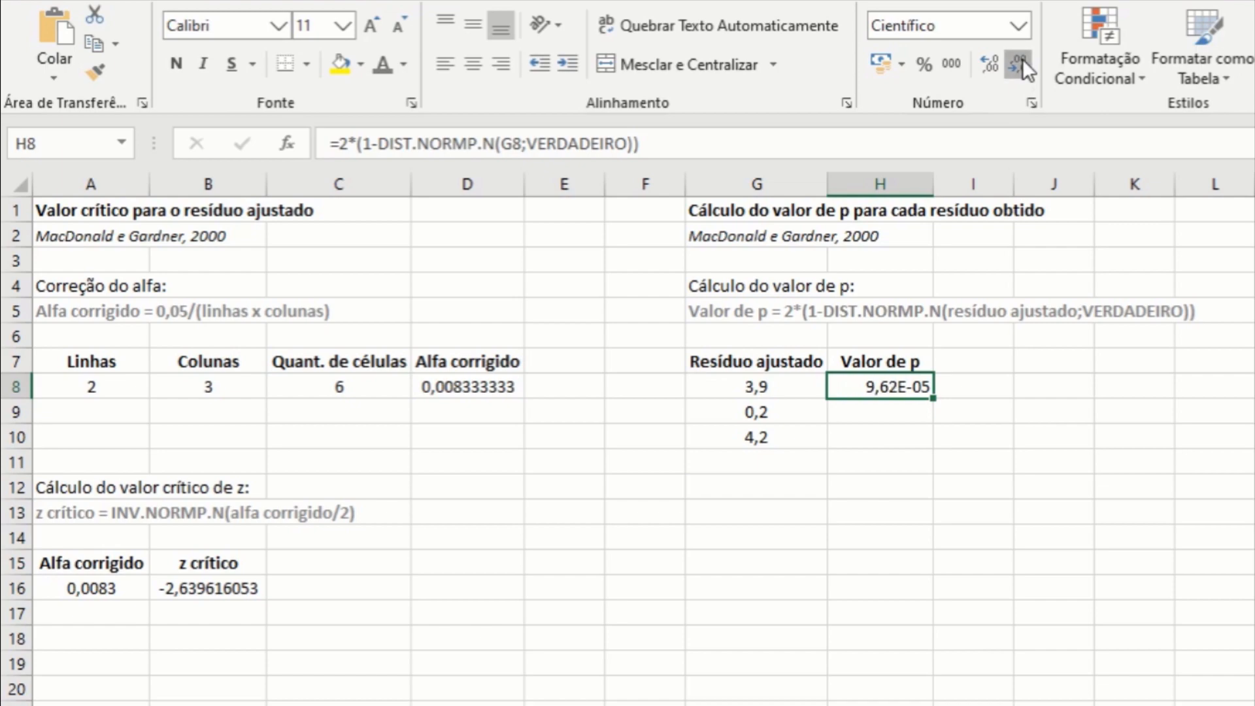
click(1021, 59)
click(1022, 59)
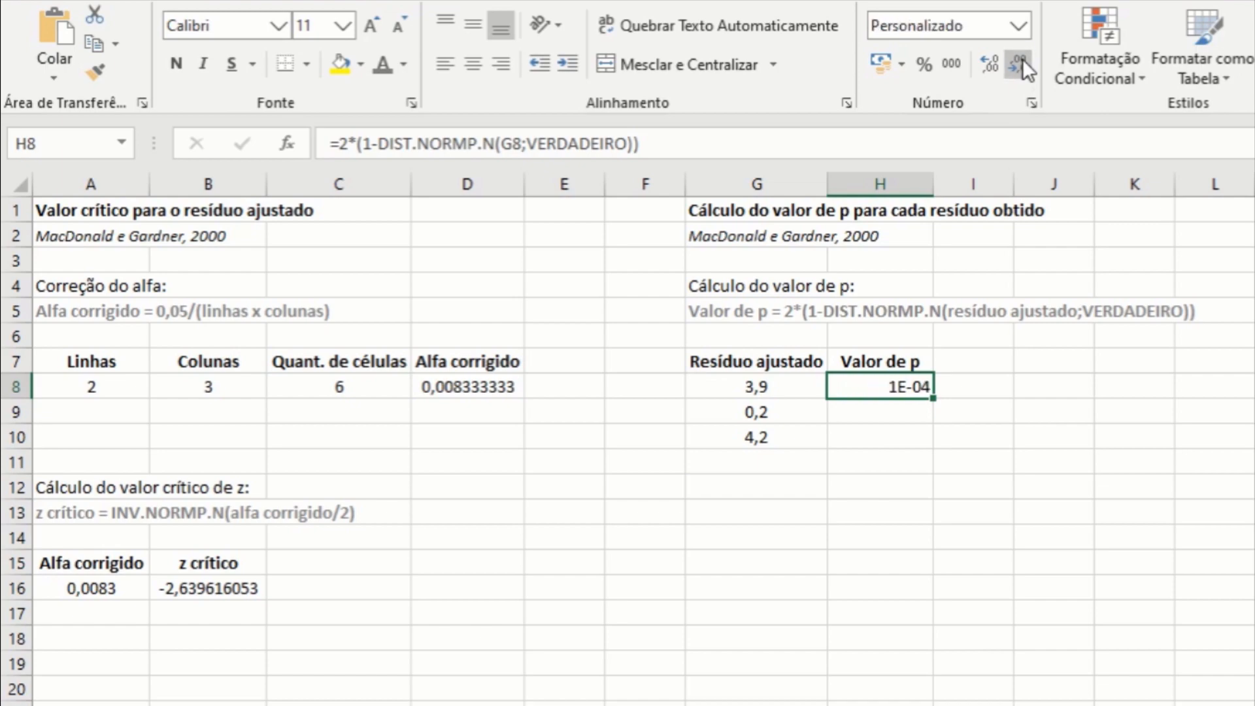
click(987, 62)
click(988, 62)
click(989, 62)
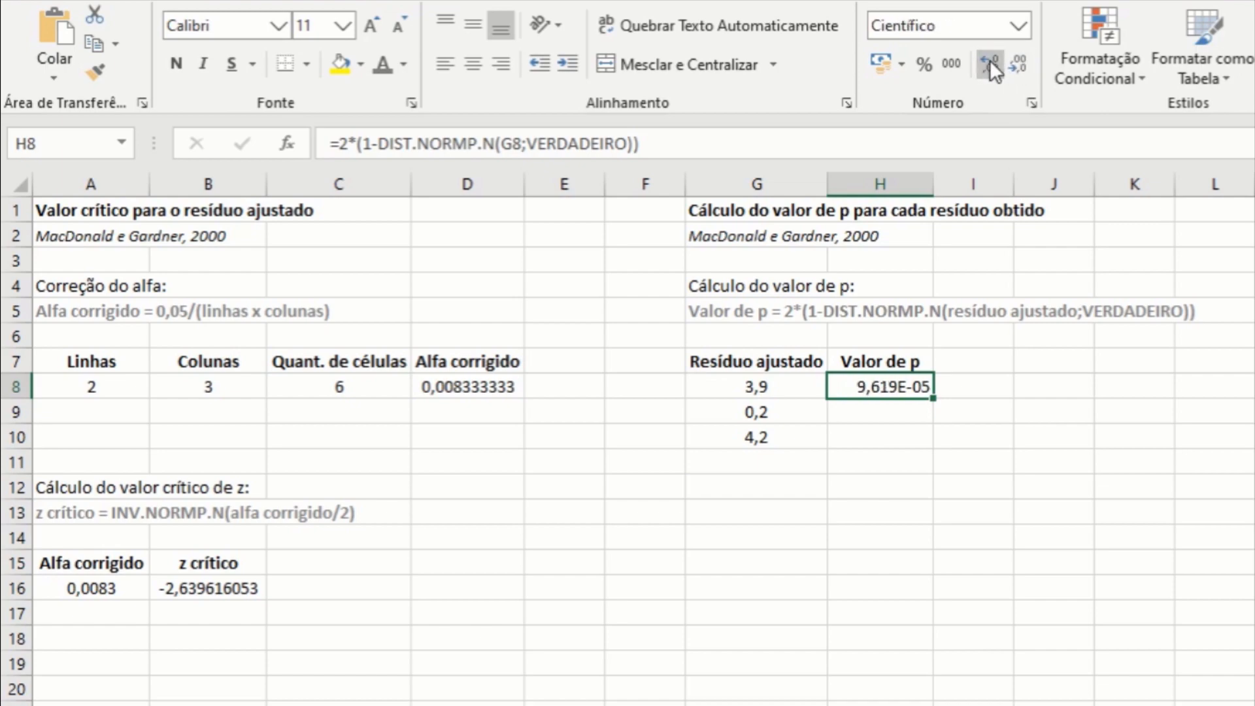
- Format the p-value in H8 as Número with nine decimal places
click(1015, 26)
click(1006, 68)
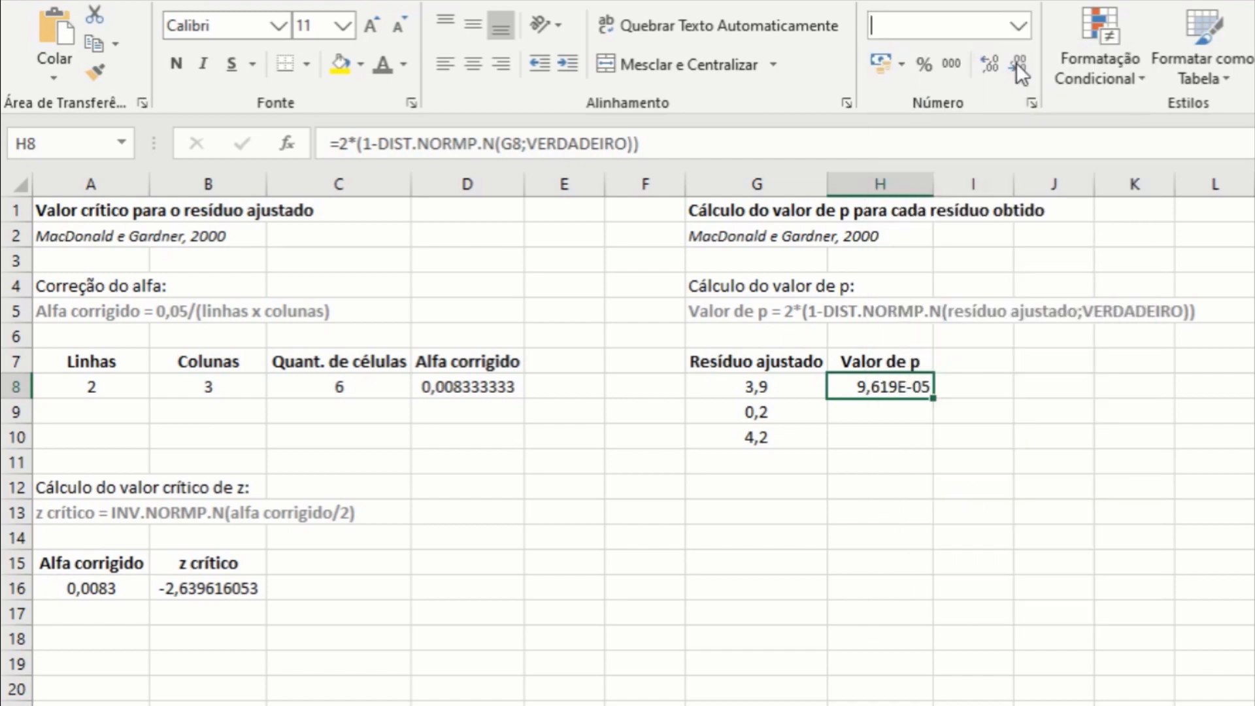
click(1017, 27)
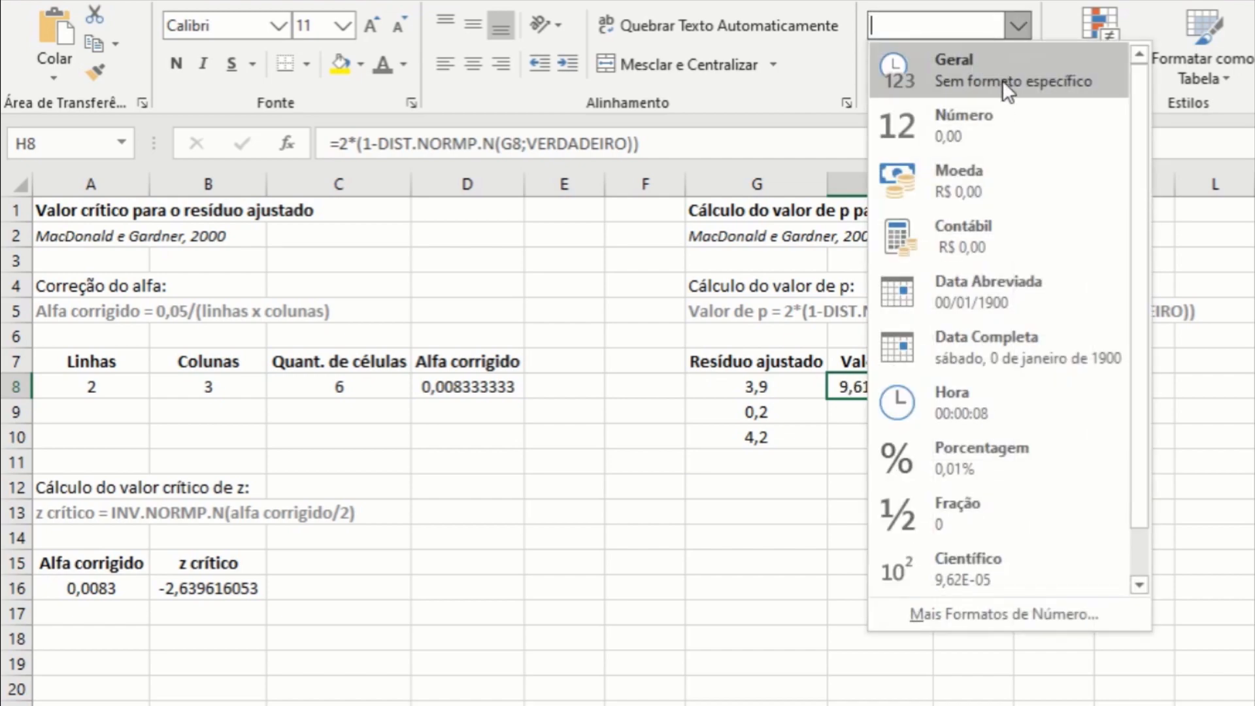
click(997, 121)
click(1019, 25)
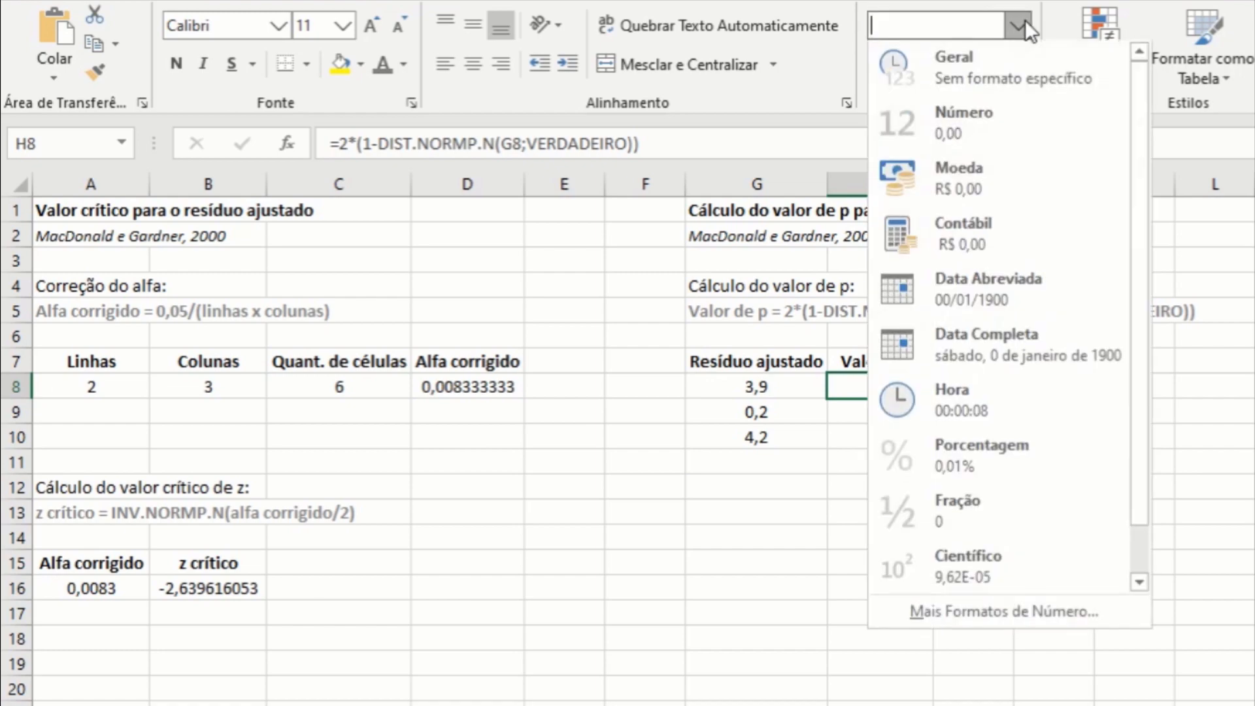
click(1021, 23)
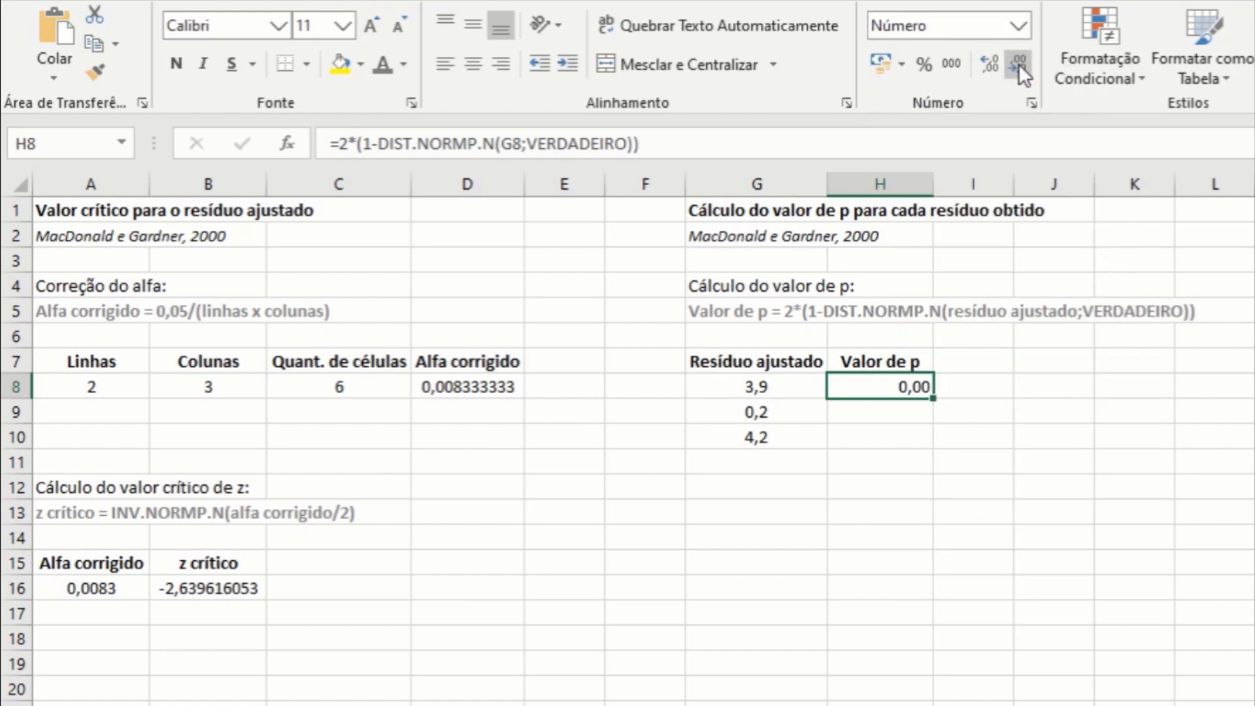
click(988, 59)
click(988, 58)
click(988, 59)
click(988, 59)
click(988, 59)
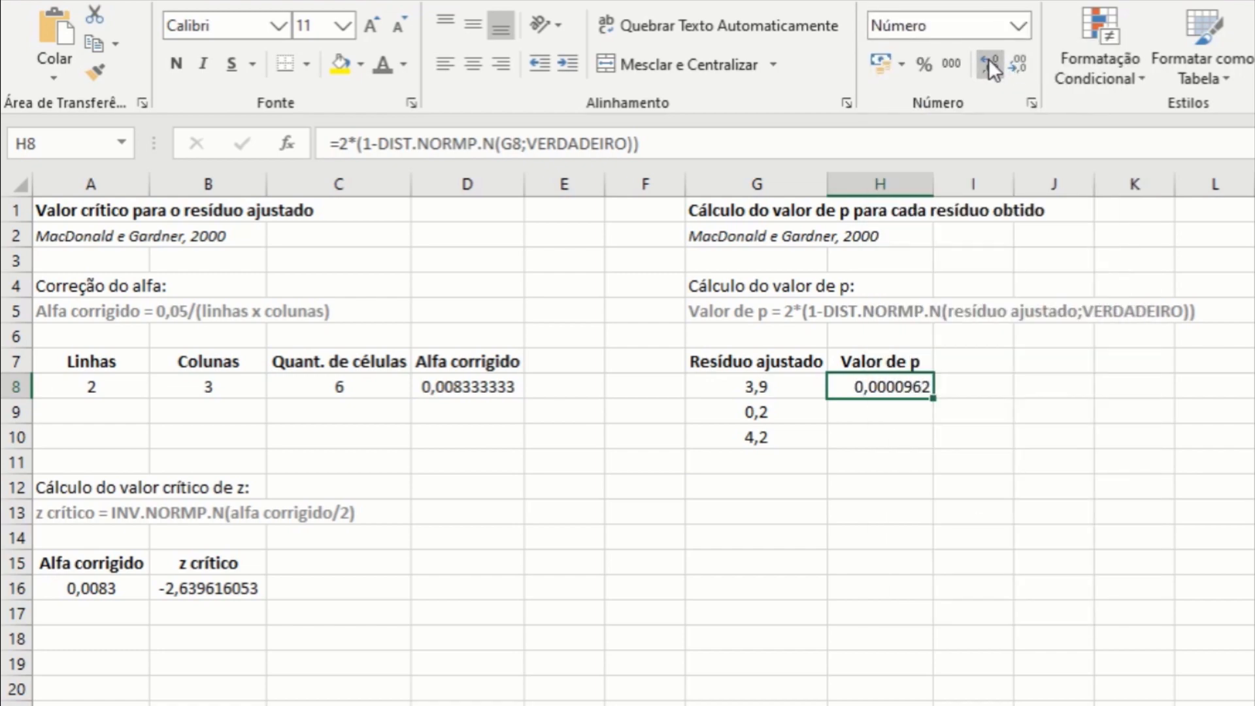
click(988, 59)
click(988, 59)
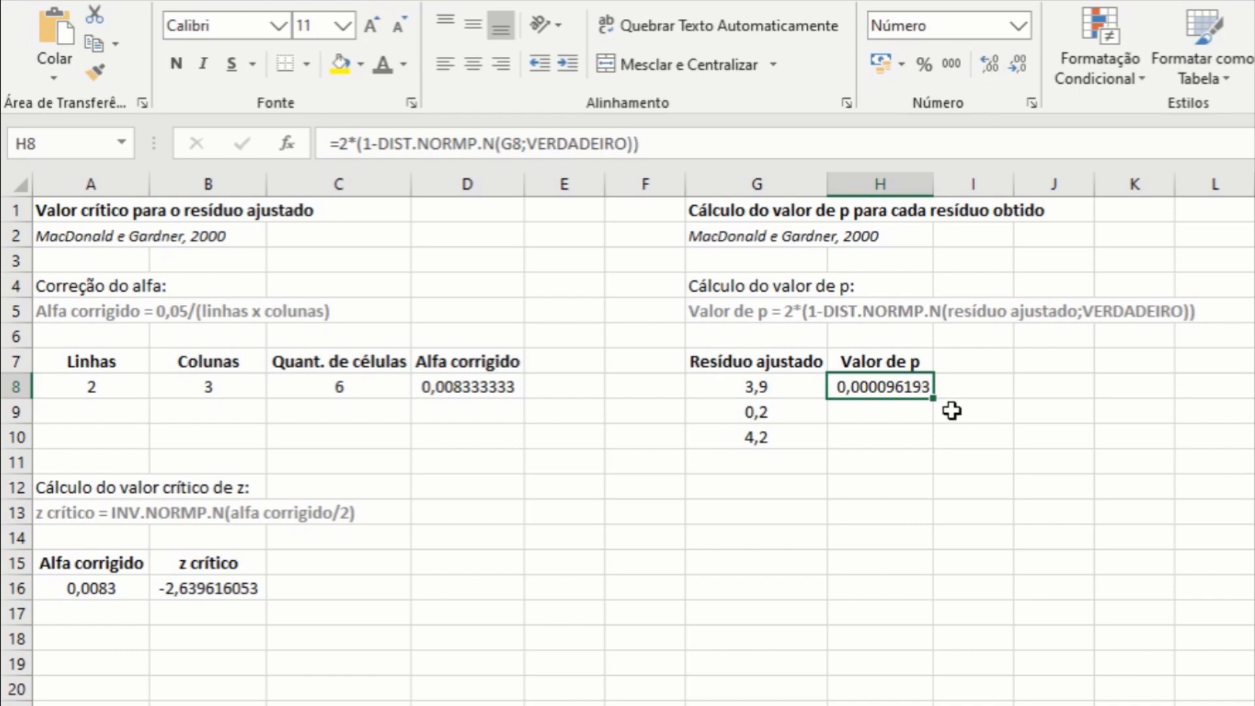
- Fill the p-value formula from H8 down to H10 for the other two adjusted residuals
click(1049, 412)
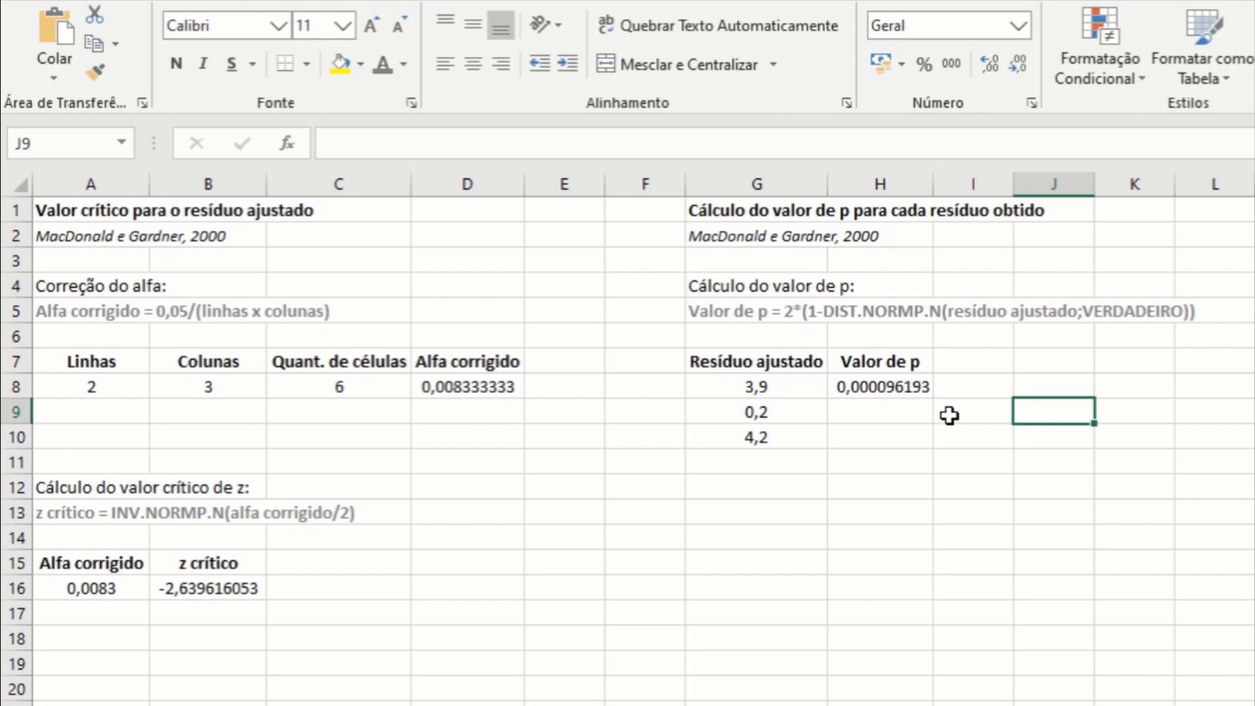
click(918, 391)
drag(929, 399, 930, 449)
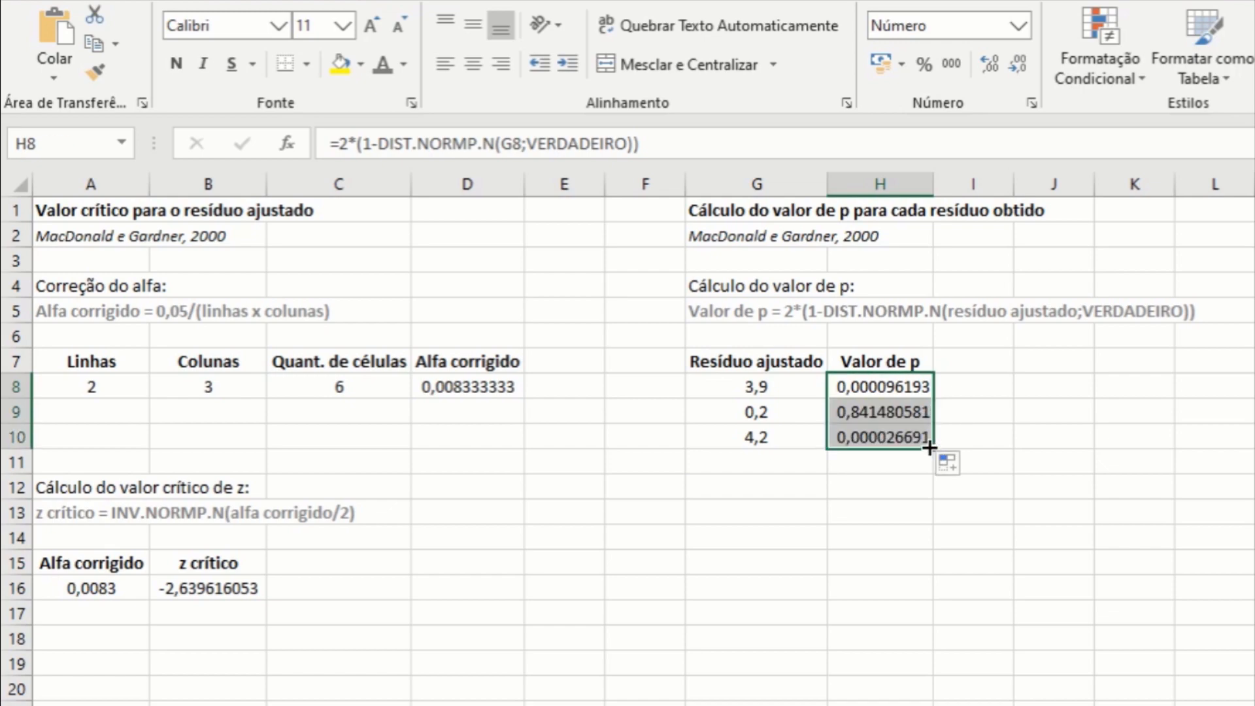
- Compare each adjusted residual in G8 to G10 with its p-value, focusing on the pair in row 9
click(736, 390)
click(737, 413)
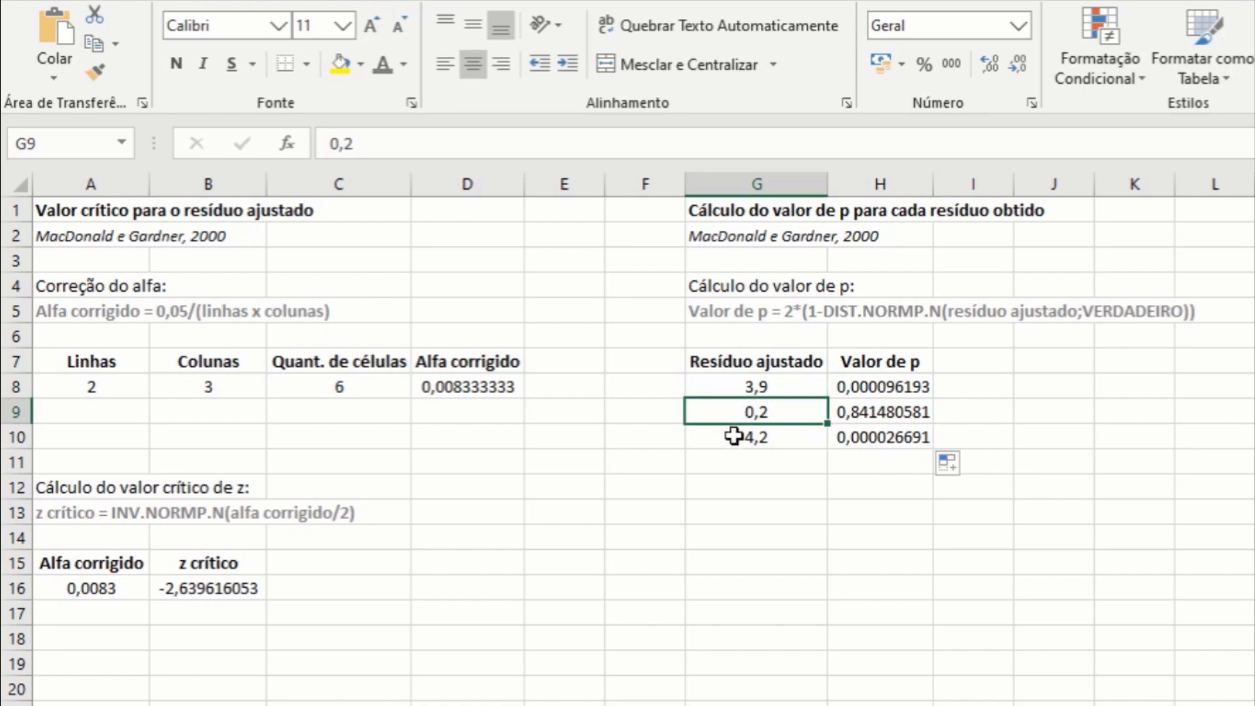
click(735, 436)
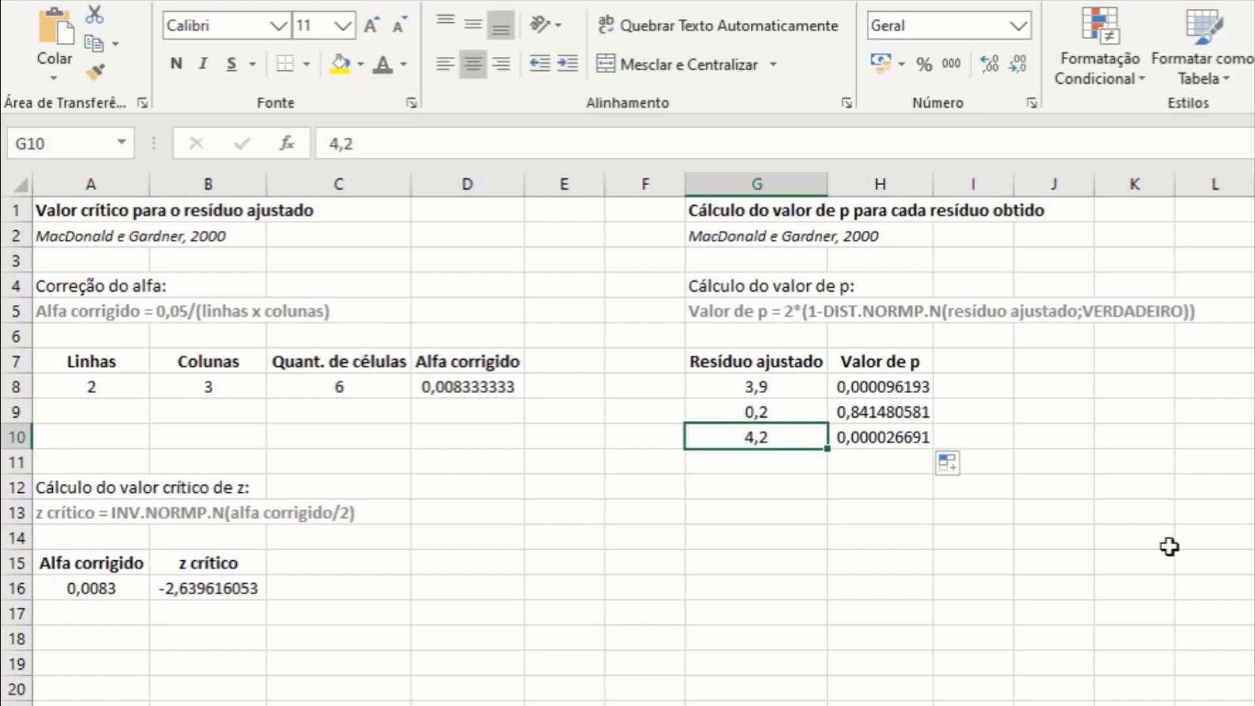
click(748, 409)
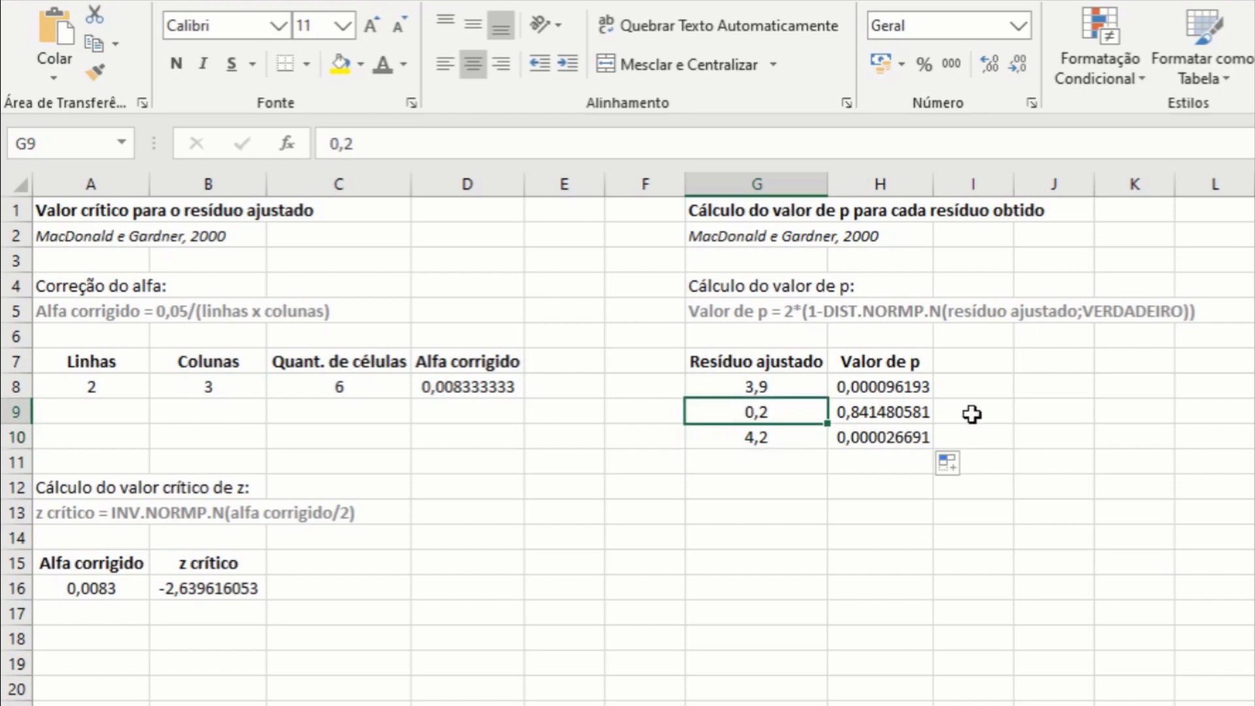
drag(921, 413, 756, 410)
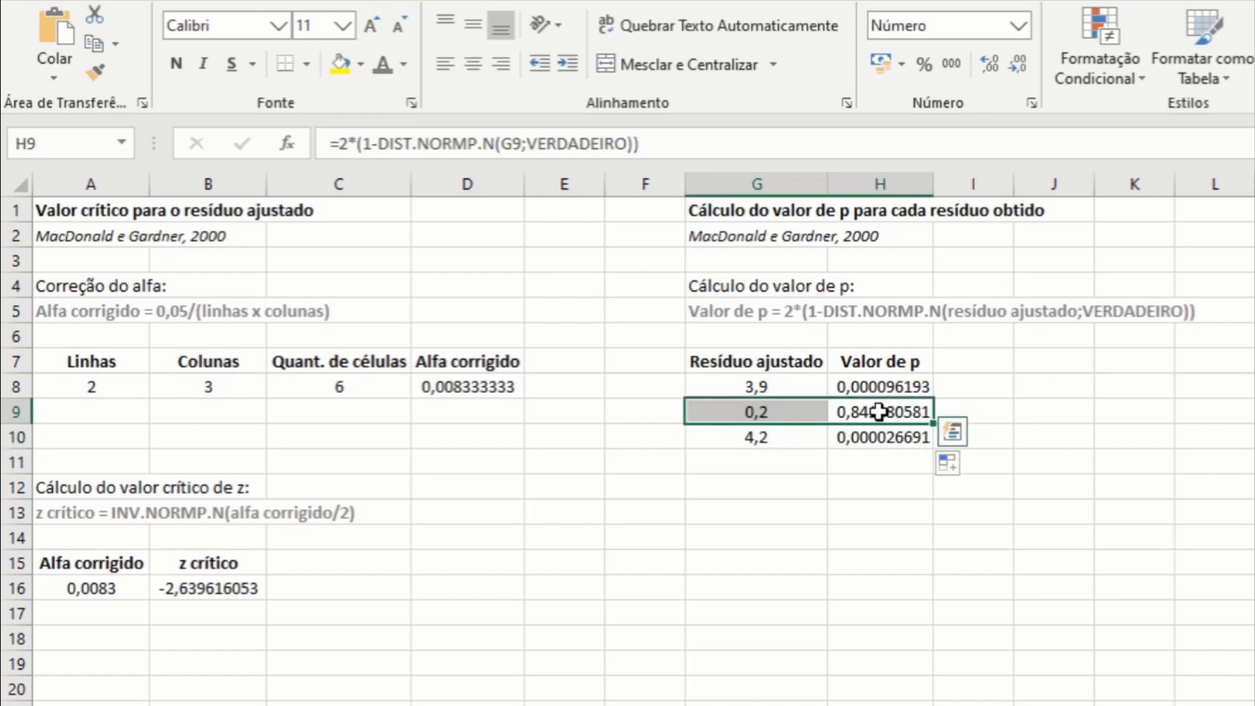
- Label the p-value of the 0,2 adjusted residual as not significant by entering ns in I9
click(993, 416)
text(nc)
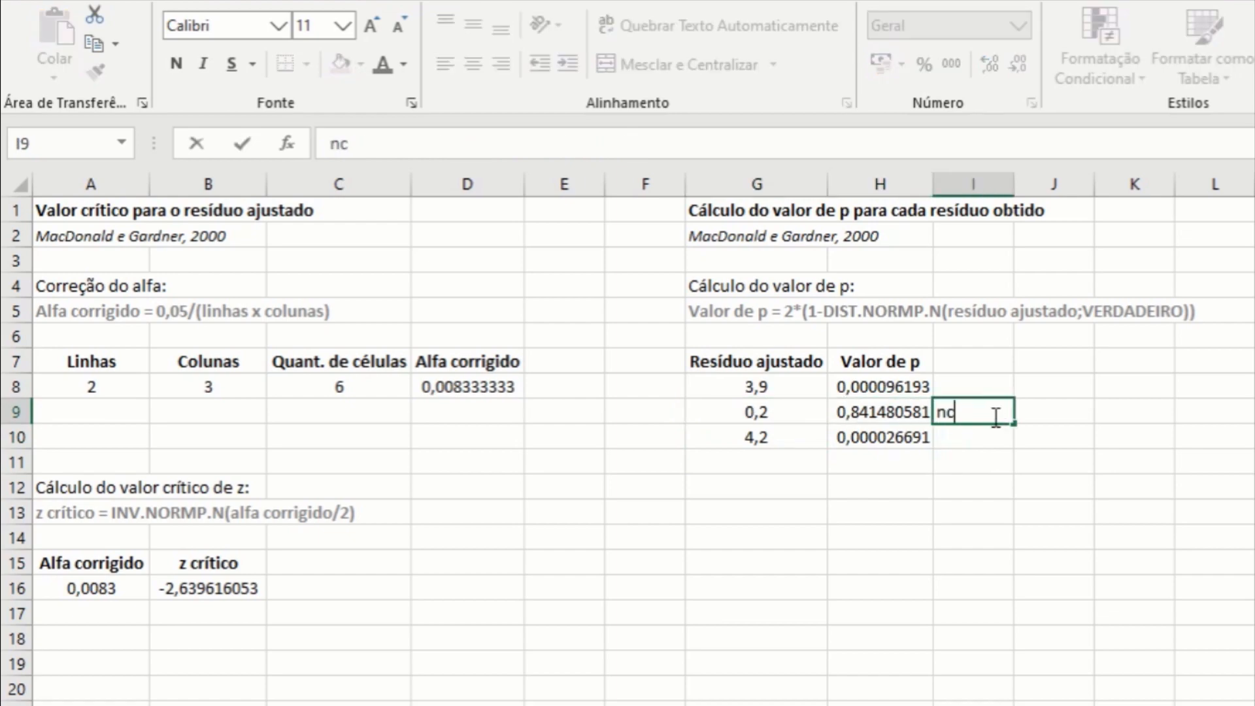
key(BackSpace)
text(s)
click(993, 458)
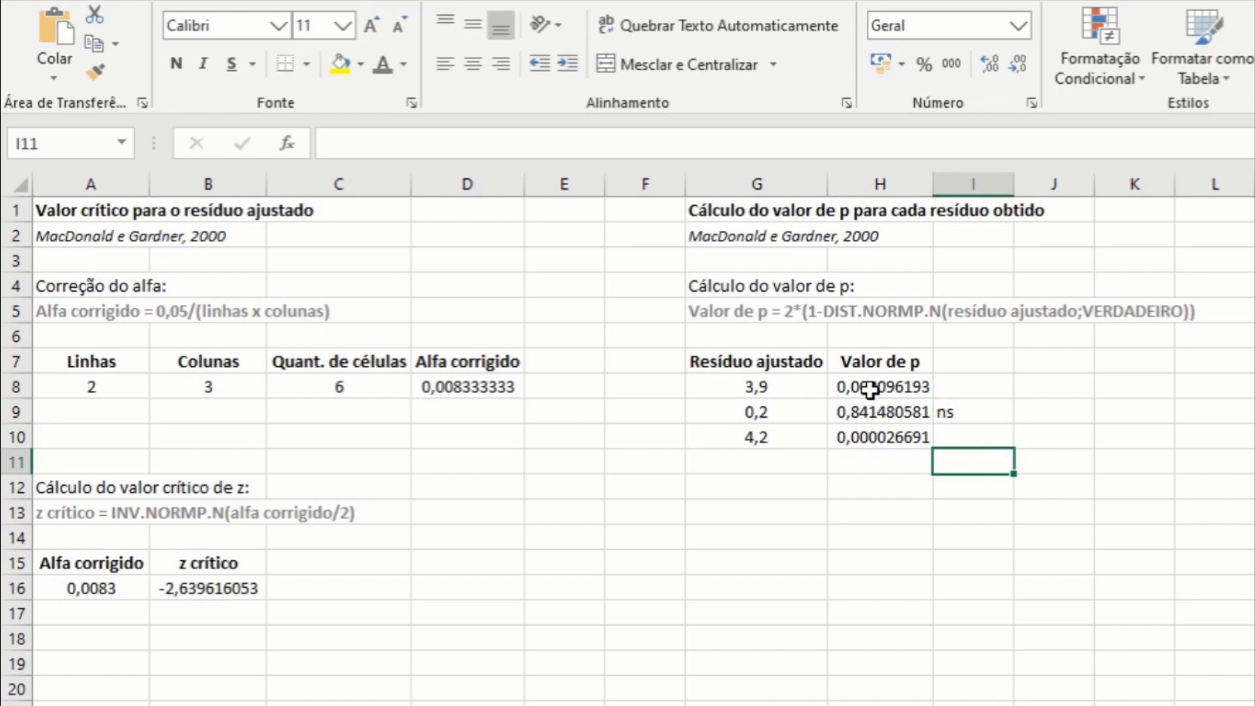
- Compare the p-values in H8 and H10 with the corrected alpha in D8 and highlight D8 with a light orange fill
click(896, 386)
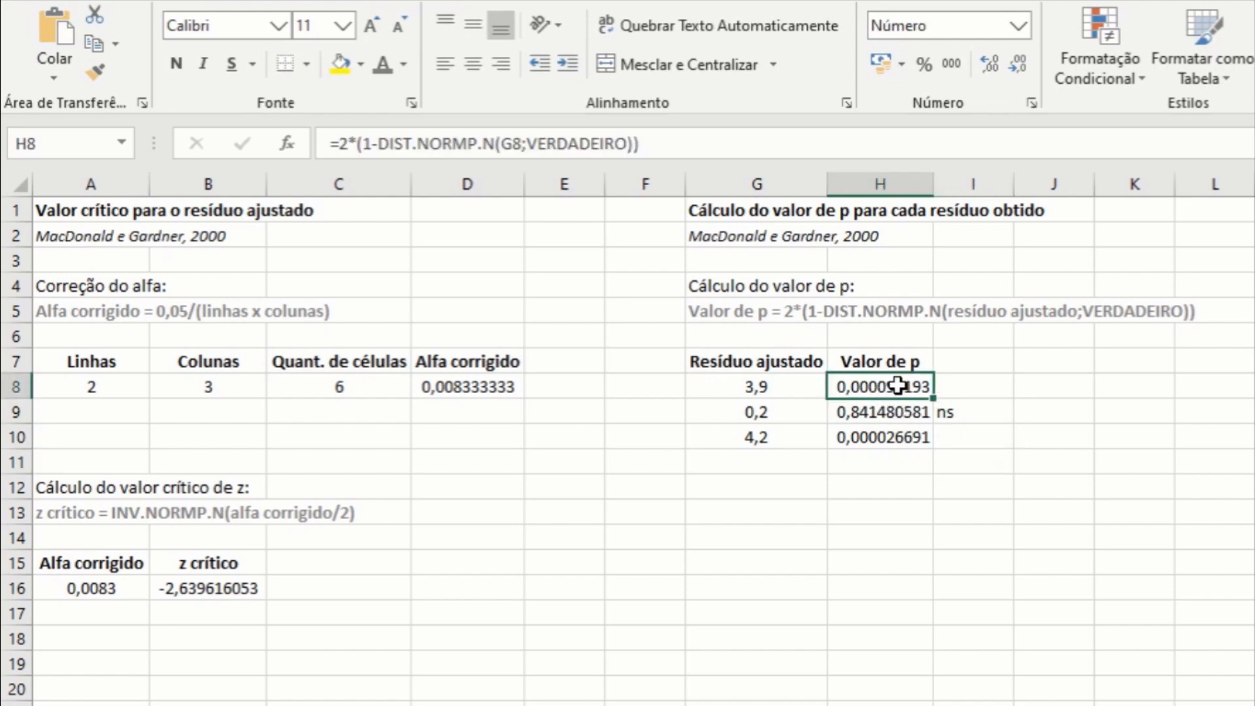
click(893, 435)
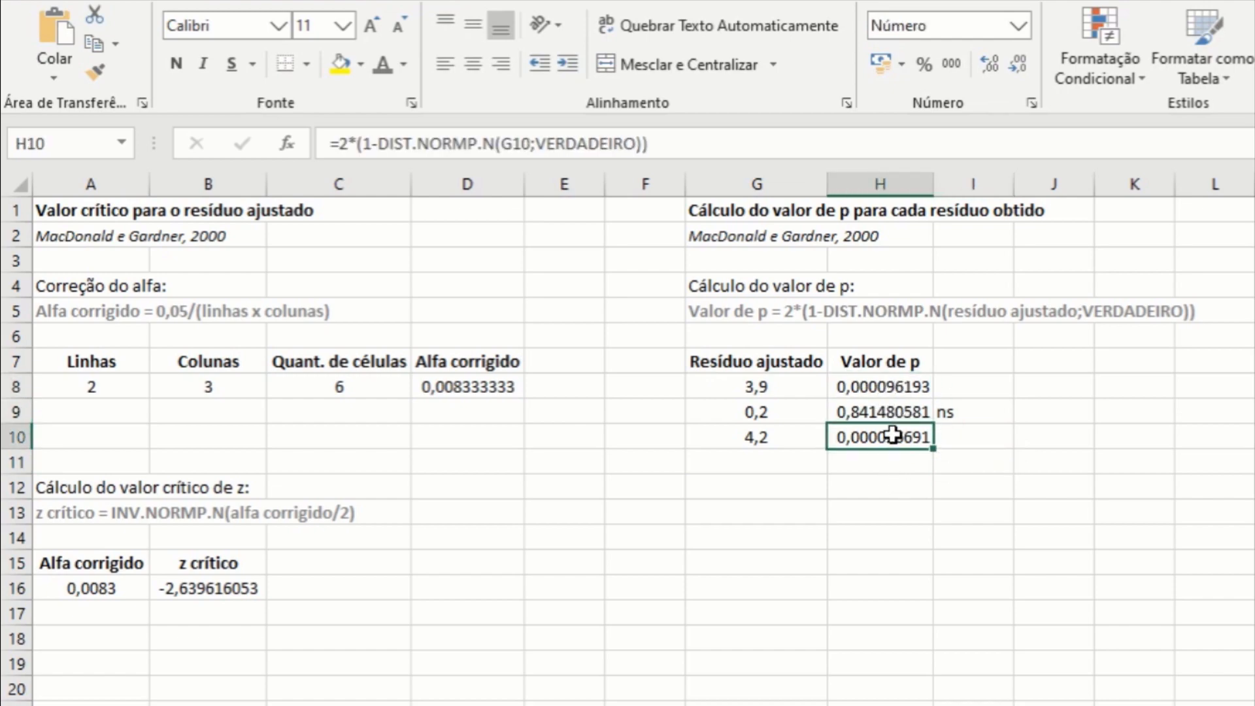
click(898, 491)
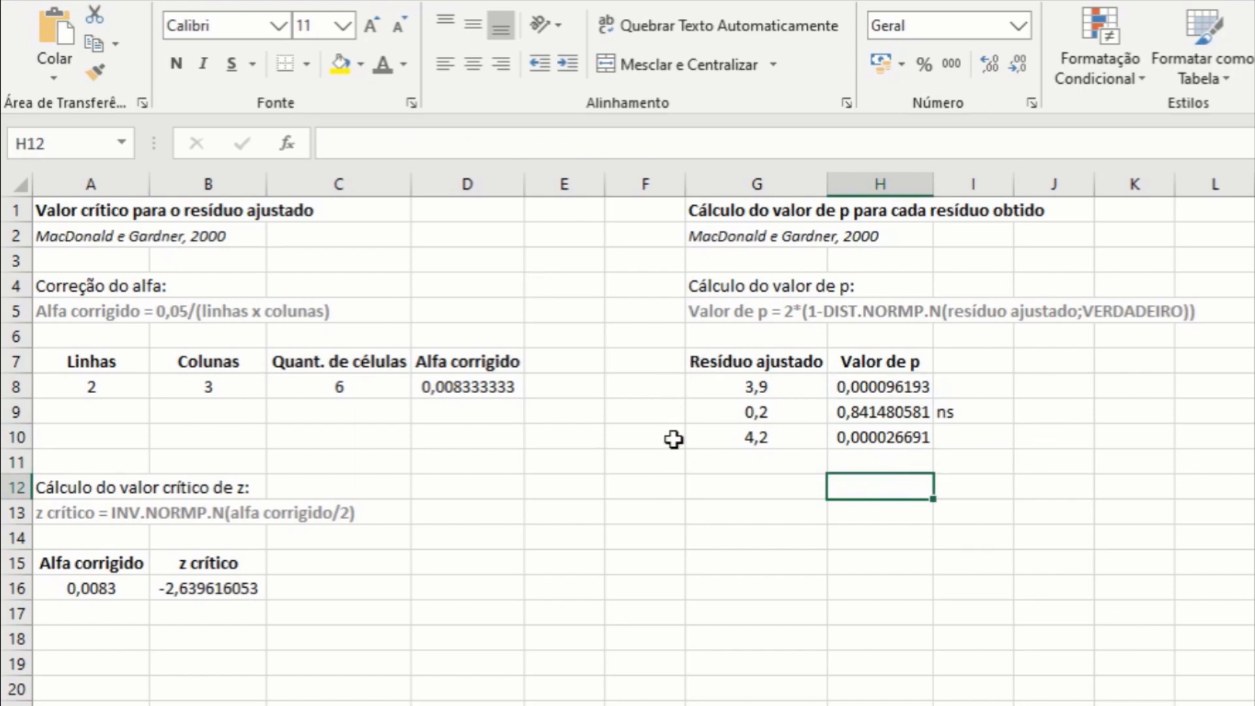
click(457, 386)
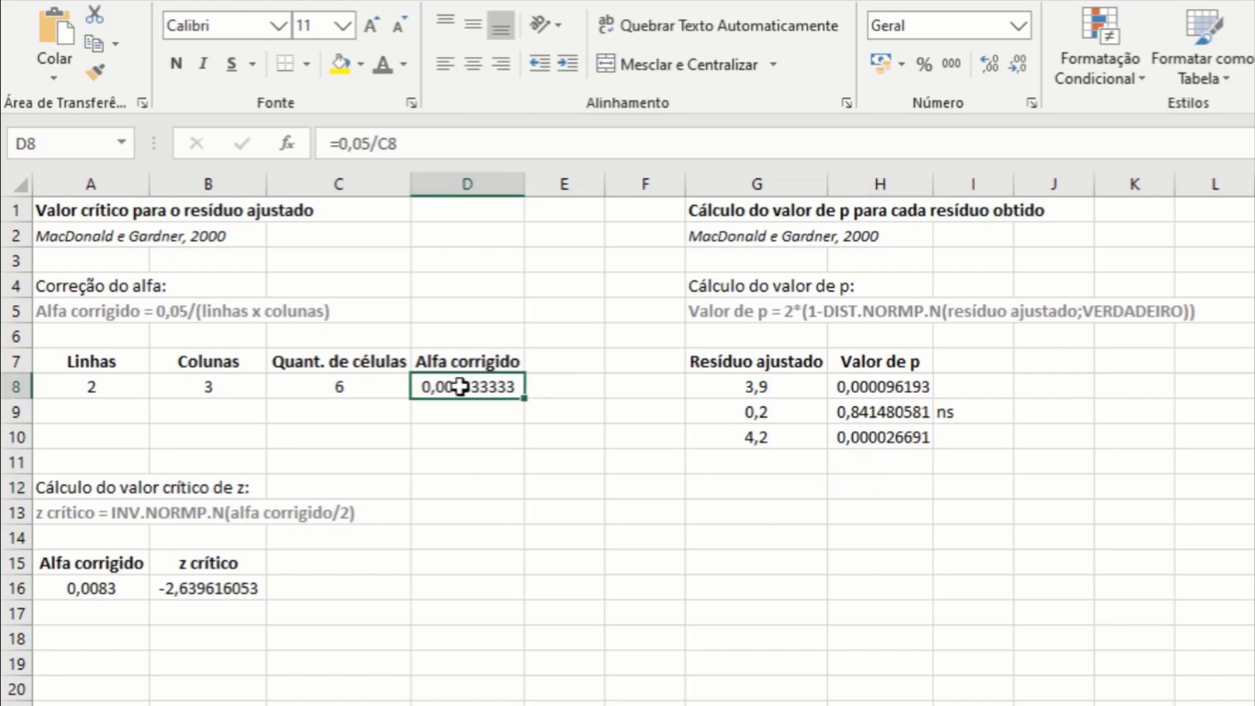
click(360, 63)
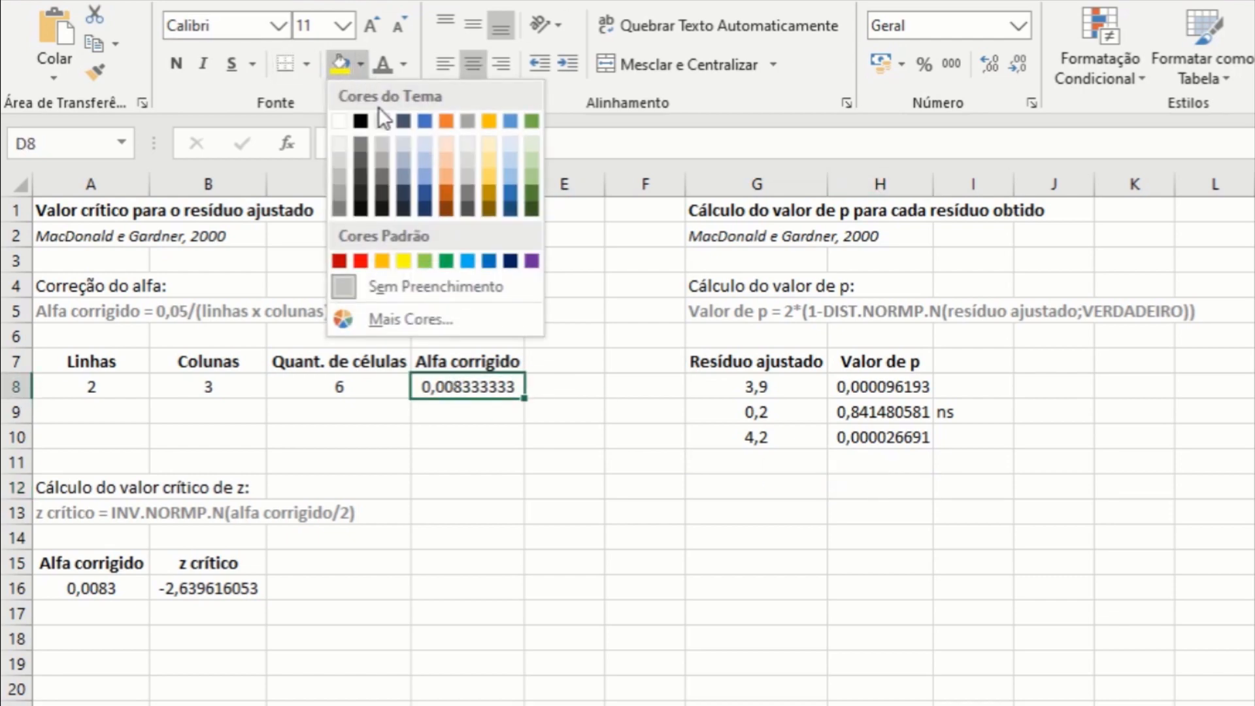
click(441, 175)
click(854, 595)
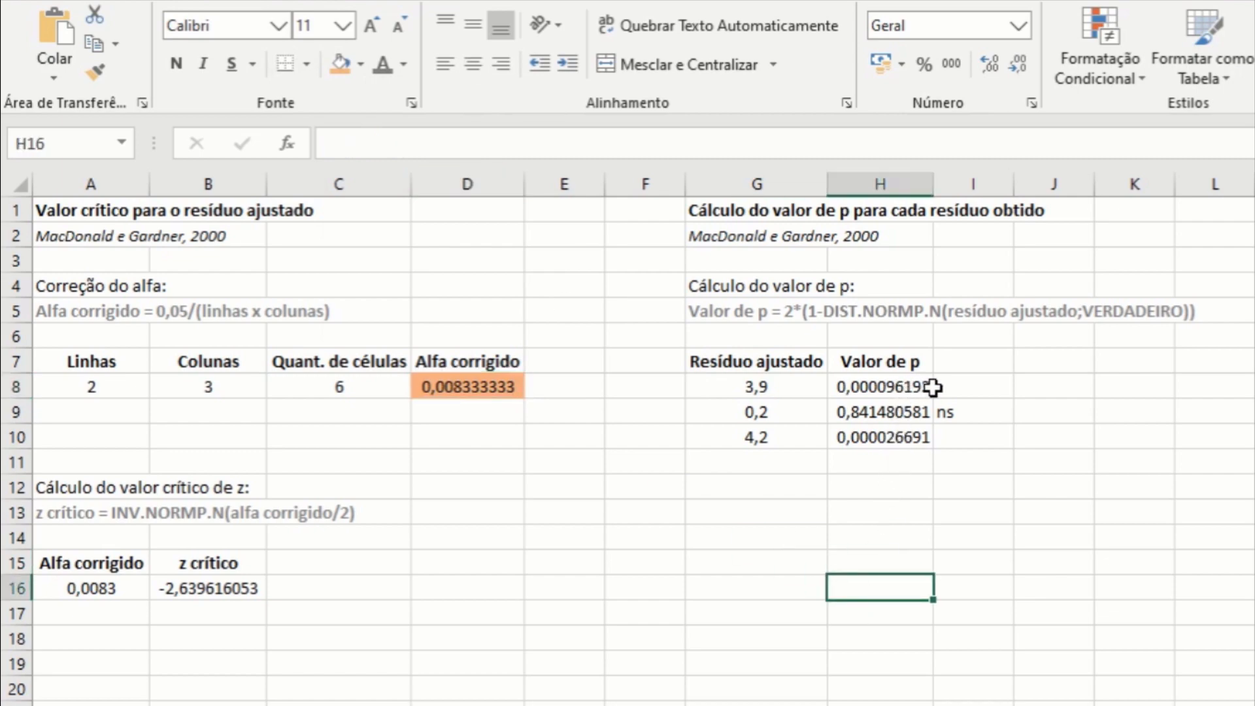
- Mark the p-values in H8 and H10 as significant by entering an asterisk in I8 and I10
click(862, 386)
key(Down)
key(Down)
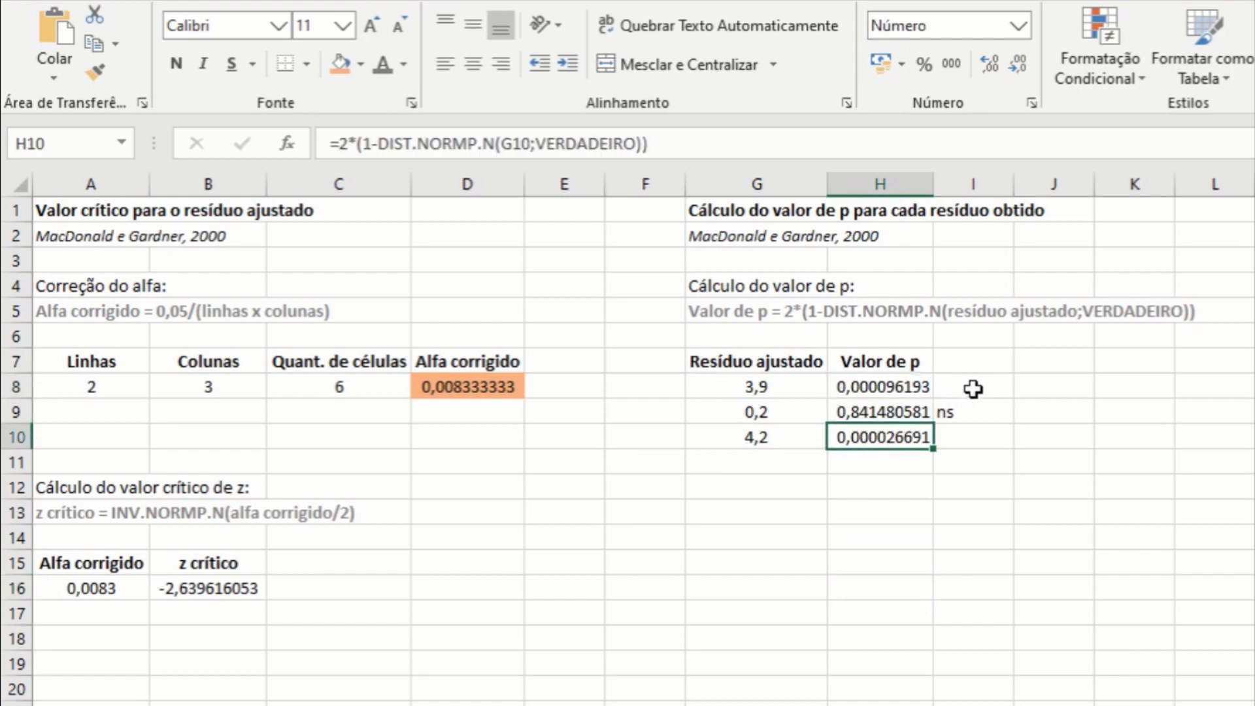
click(998, 381)
double_click(999, 381)
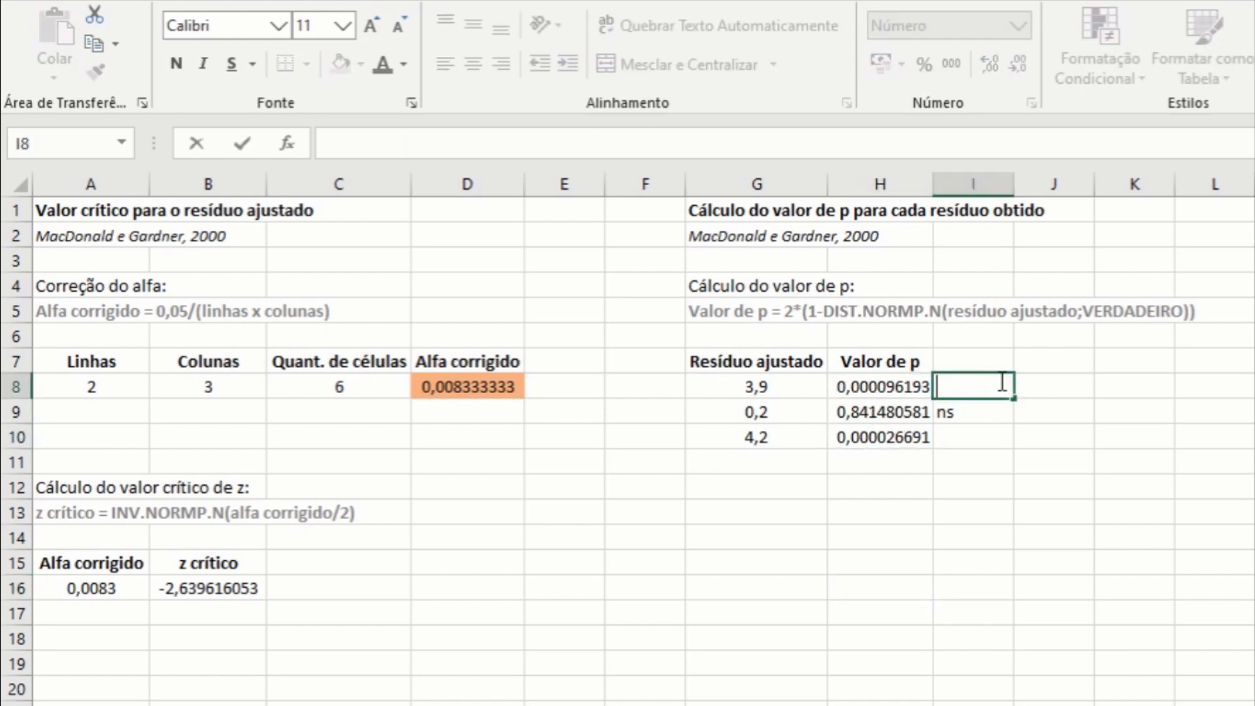
text(*)
key(Return)
key(Return)
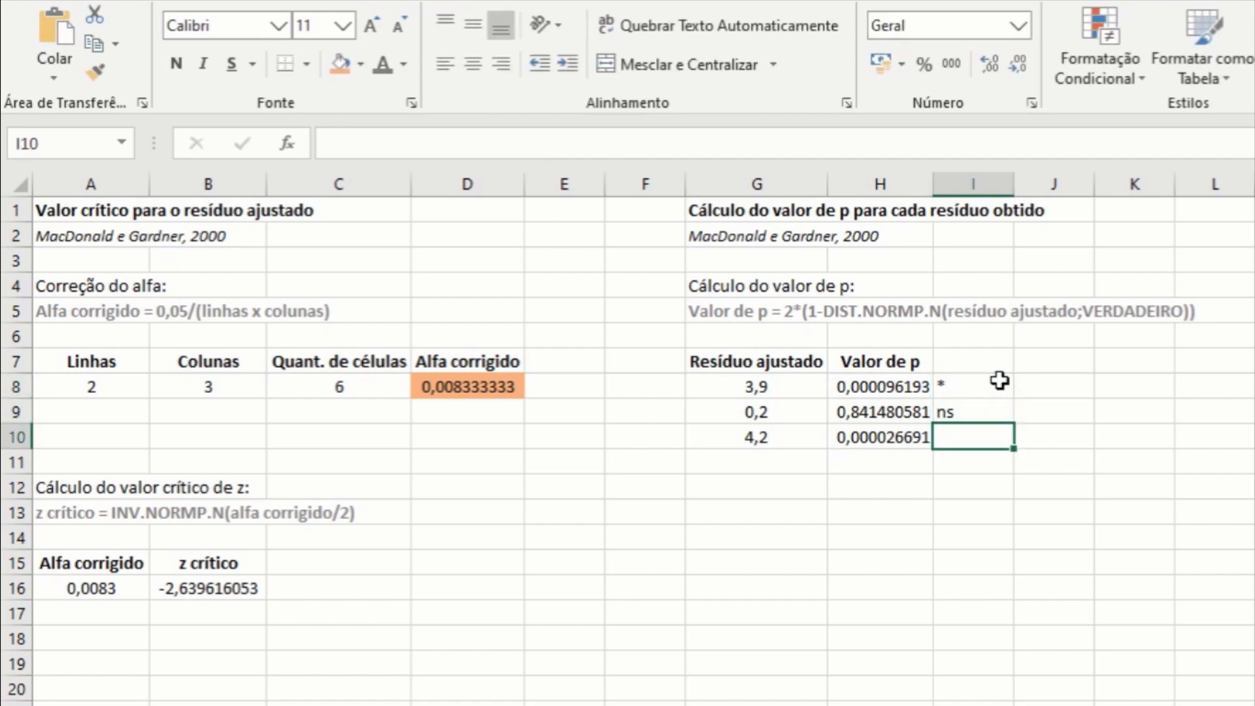
text(*)
key(Return)
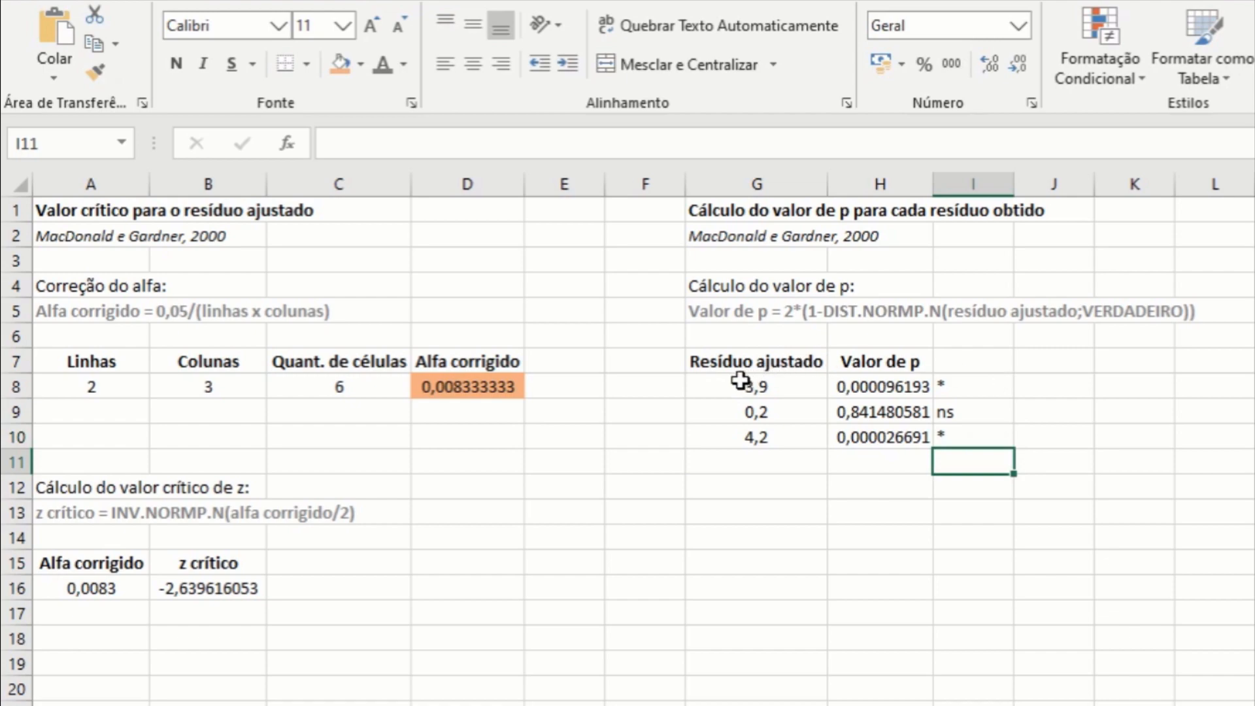
- Review the adjusted residuals with their p-values in G7:I10, the critical z table in A15:B16 and the literature reference in A2
drag(741, 362, 975, 437)
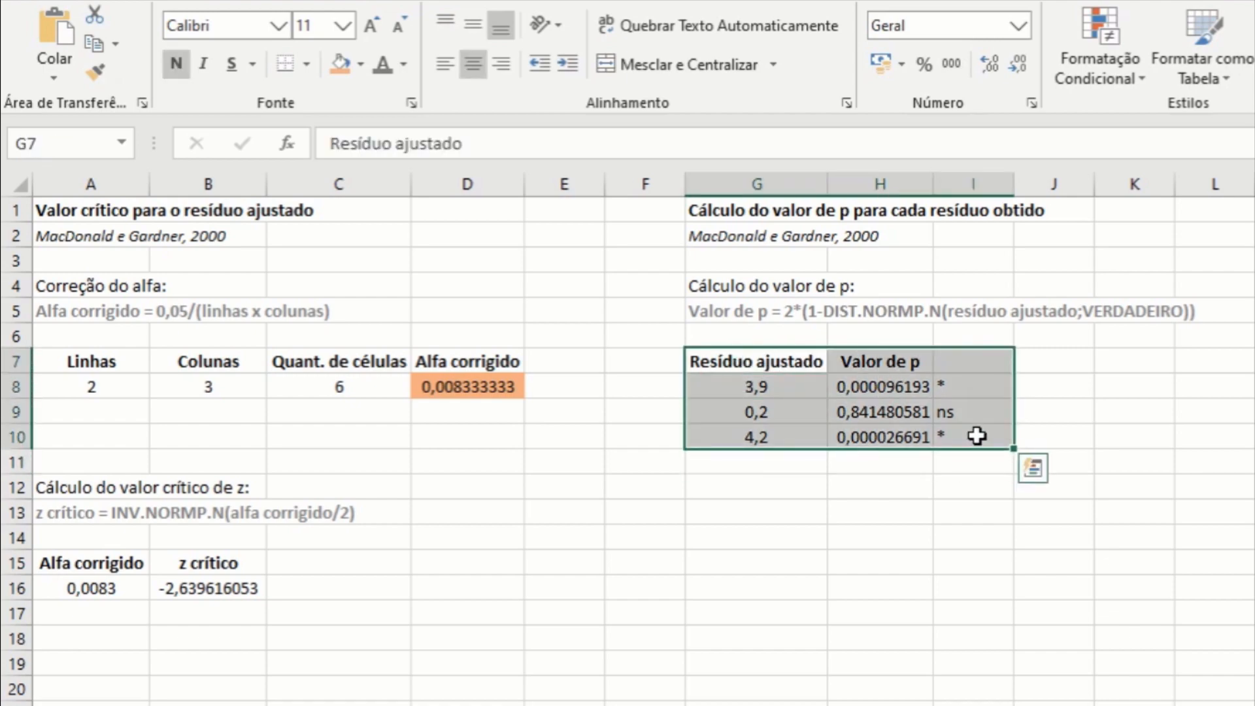
click(970, 478)
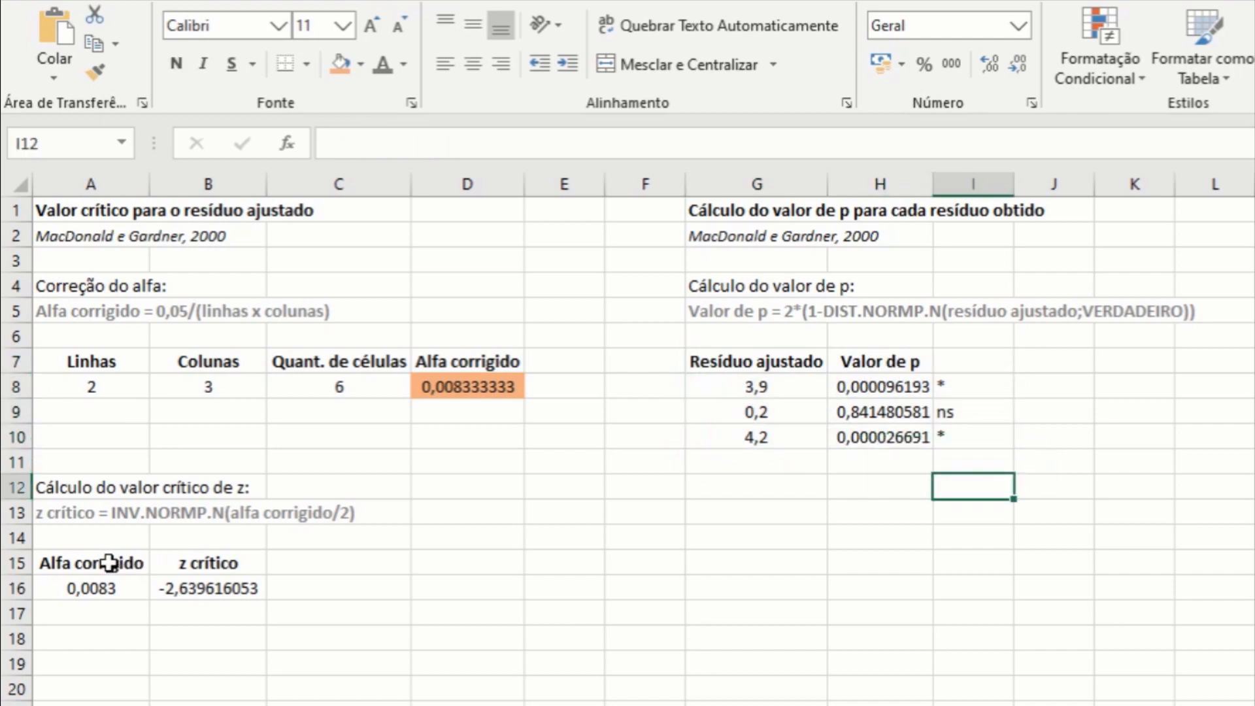
drag(98, 565, 219, 588)
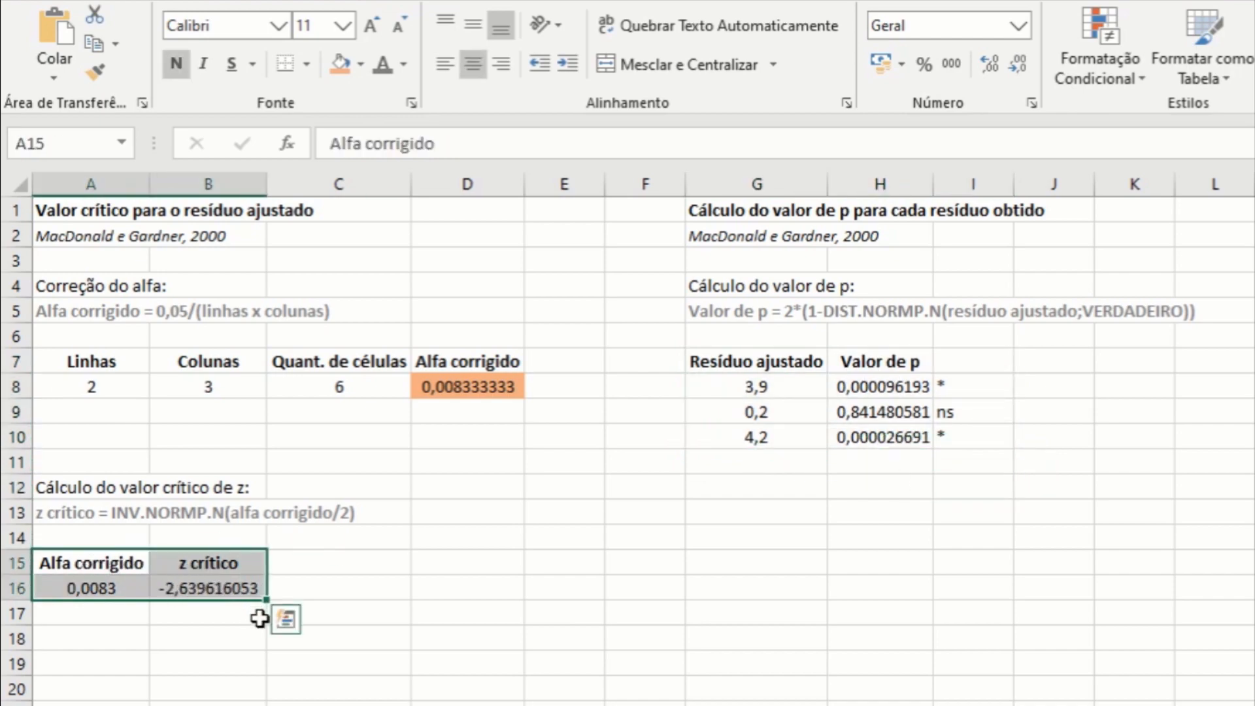
click(562, 646)
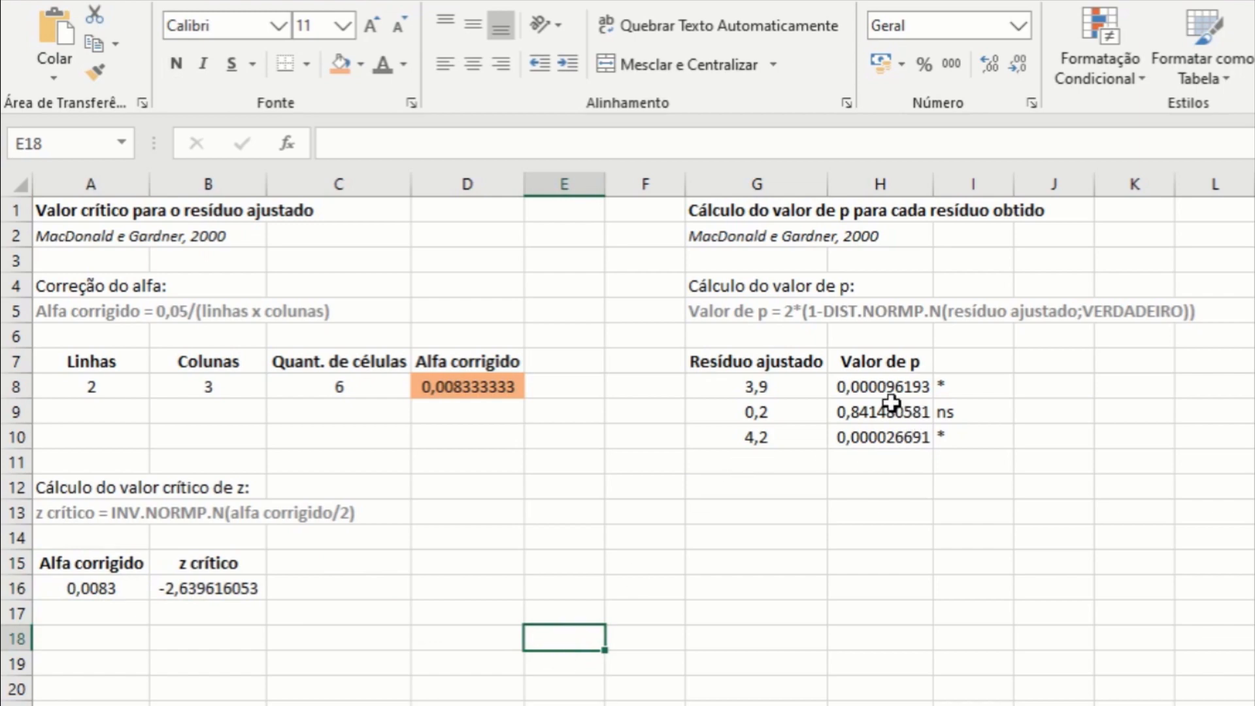
click(774, 385)
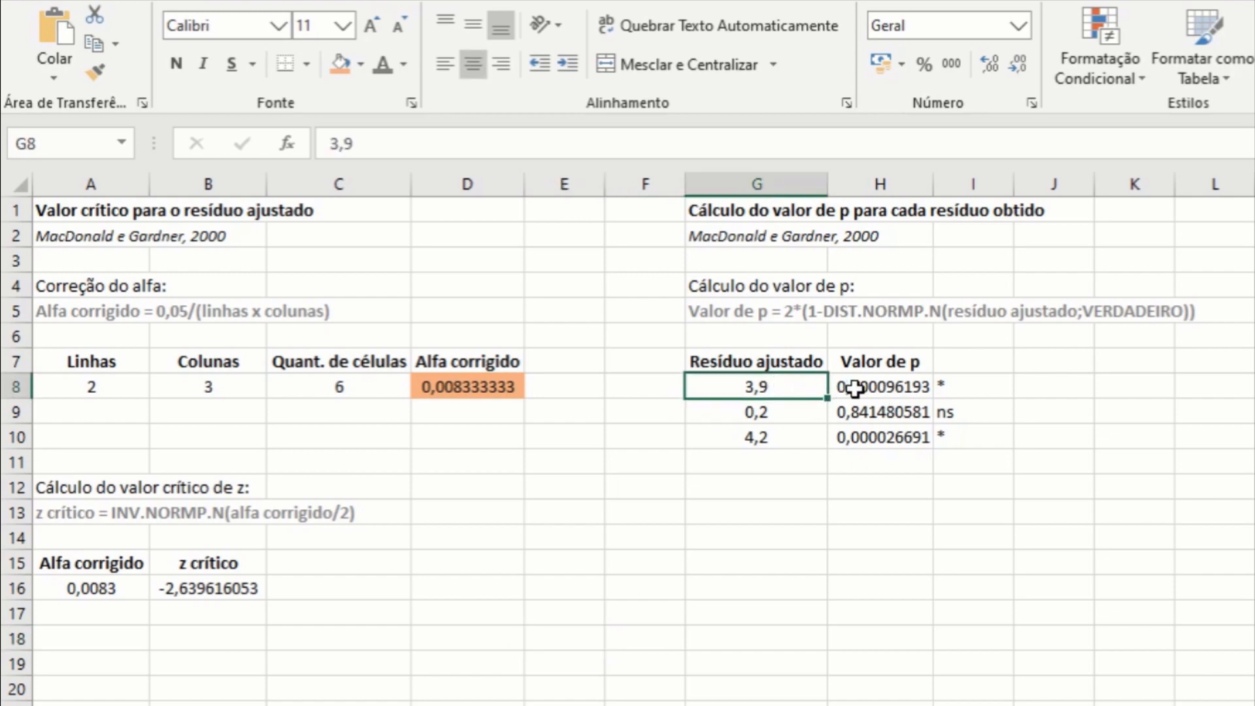
drag(874, 386, 881, 447)
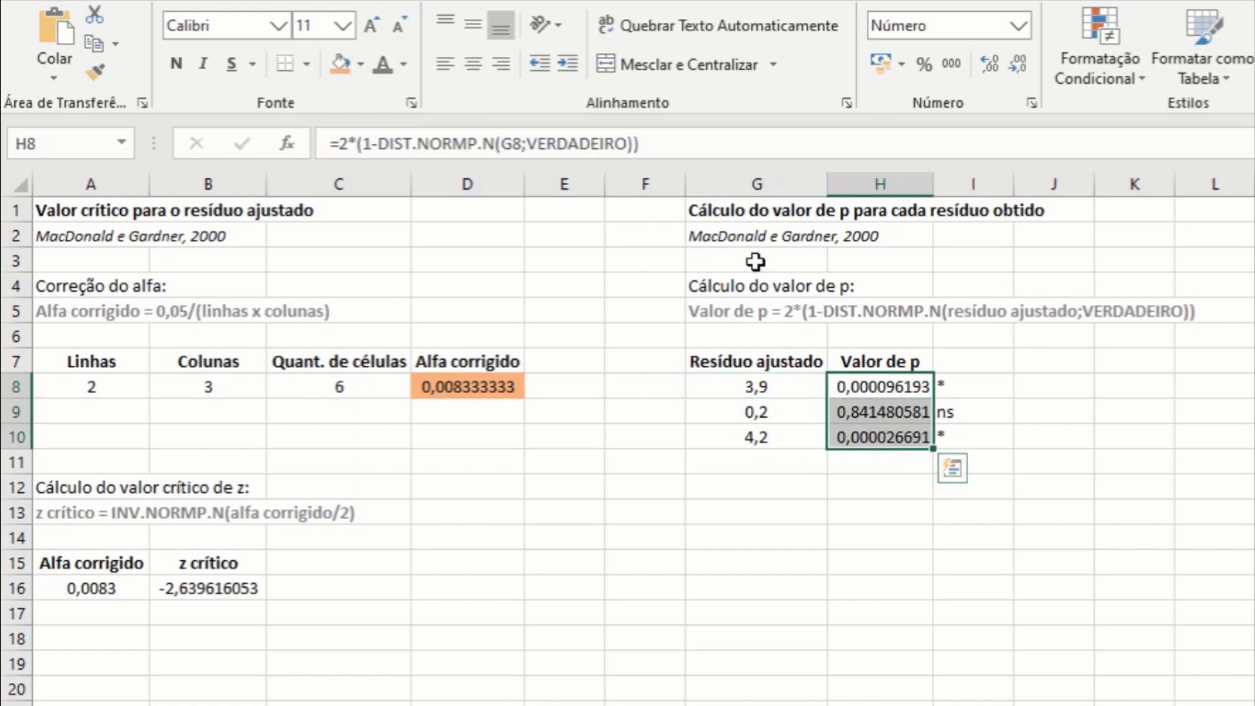
drag(751, 364, 893, 435)
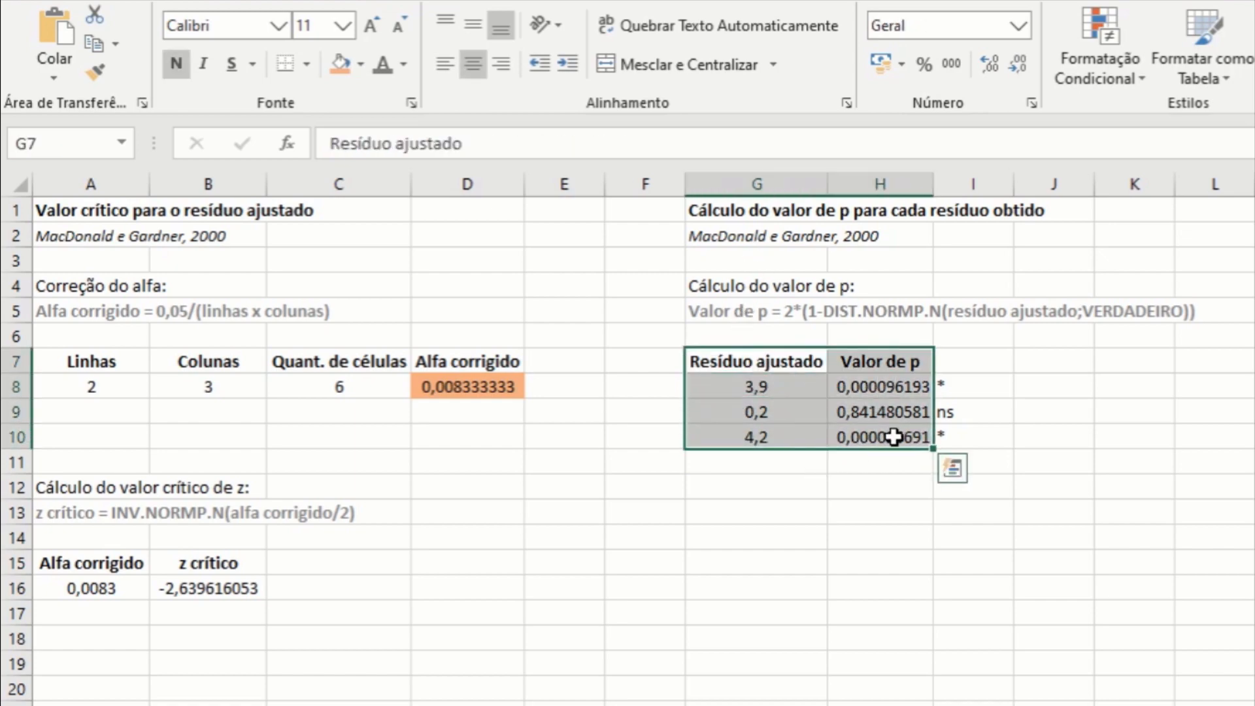
click(860, 546)
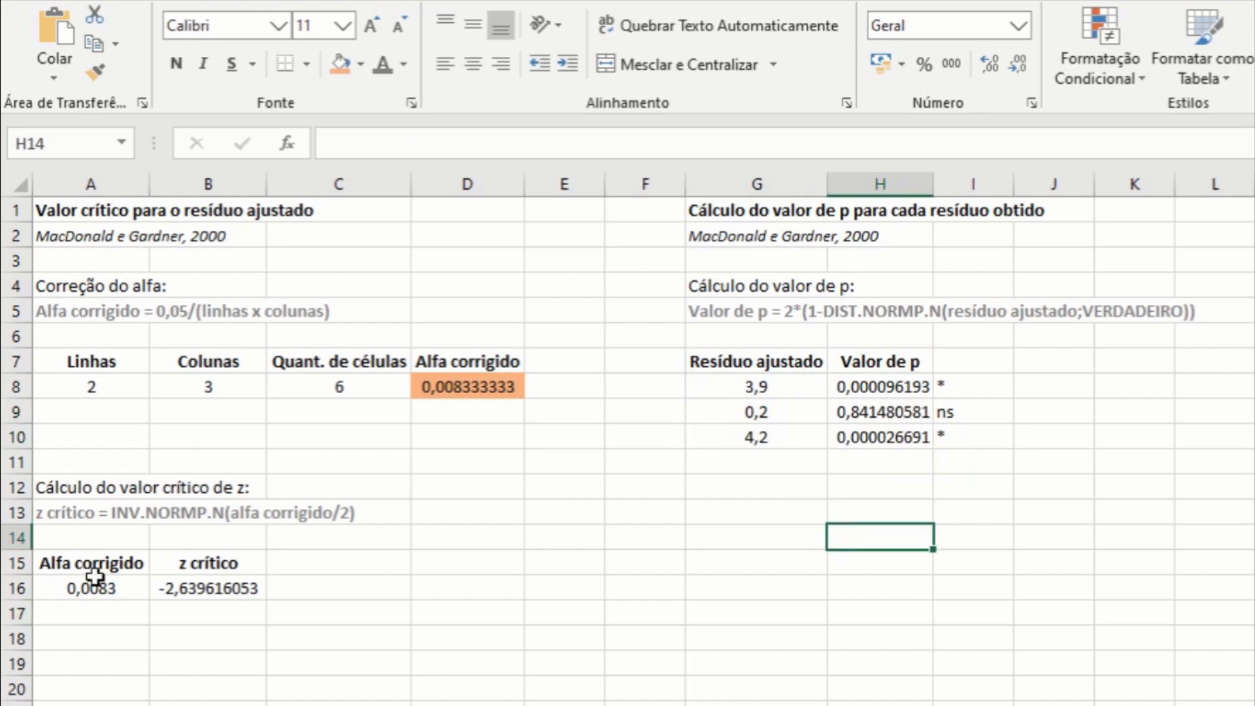
drag(216, 592, 222, 568)
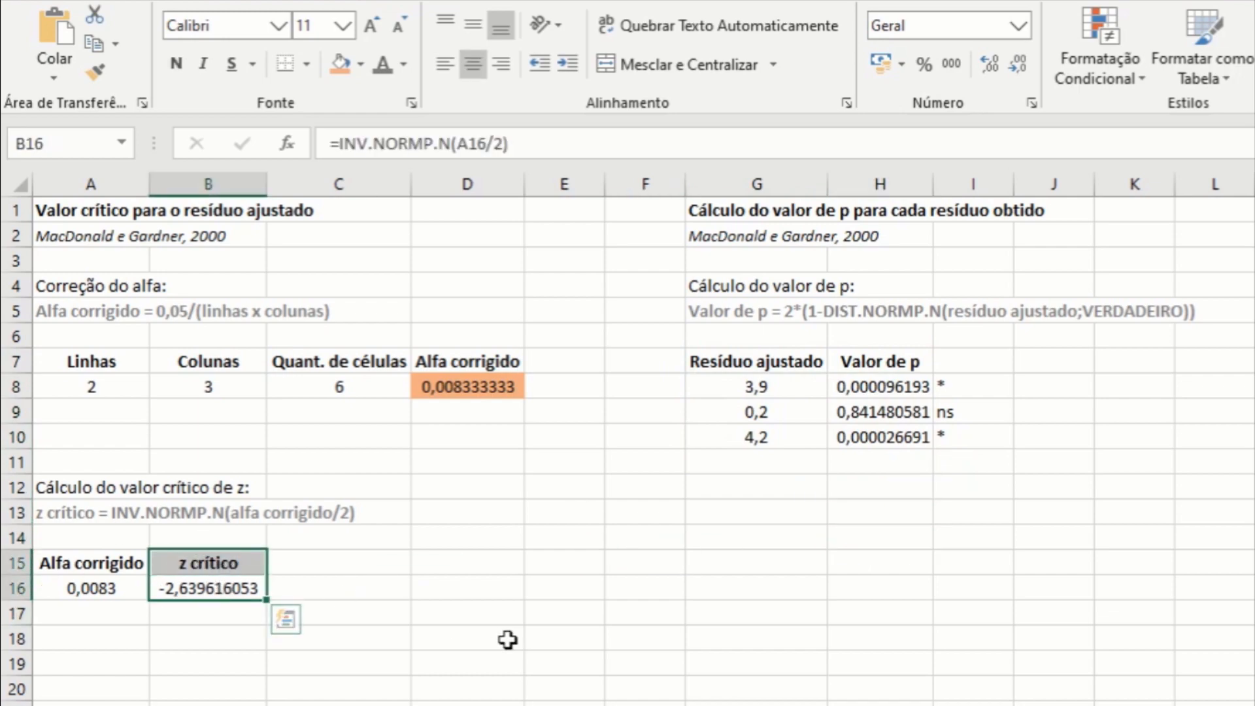
click(513, 640)
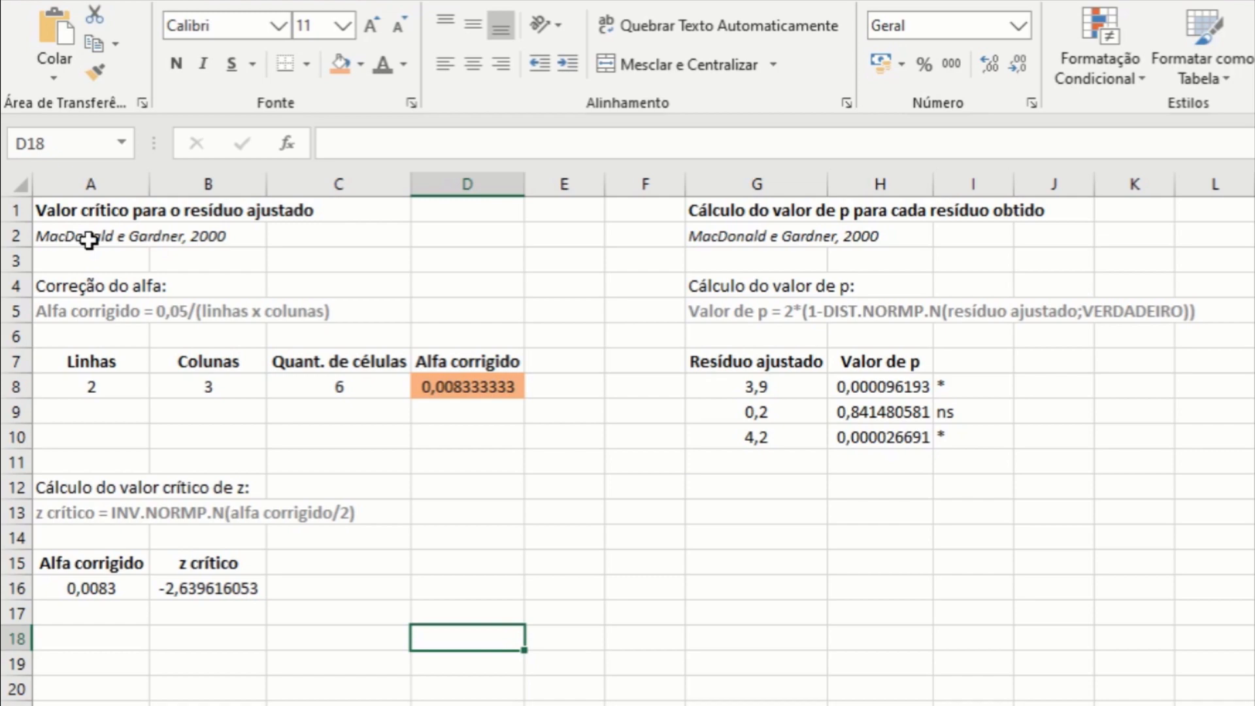
click(62, 234)
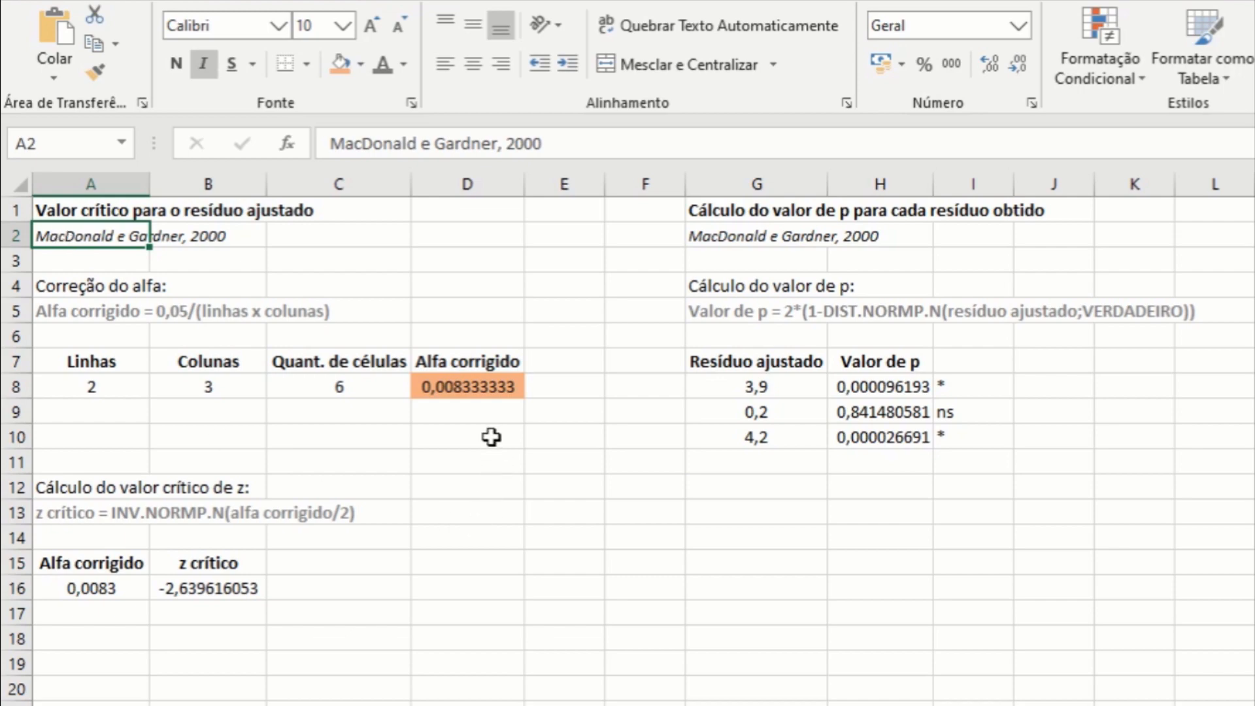
click(645, 705)
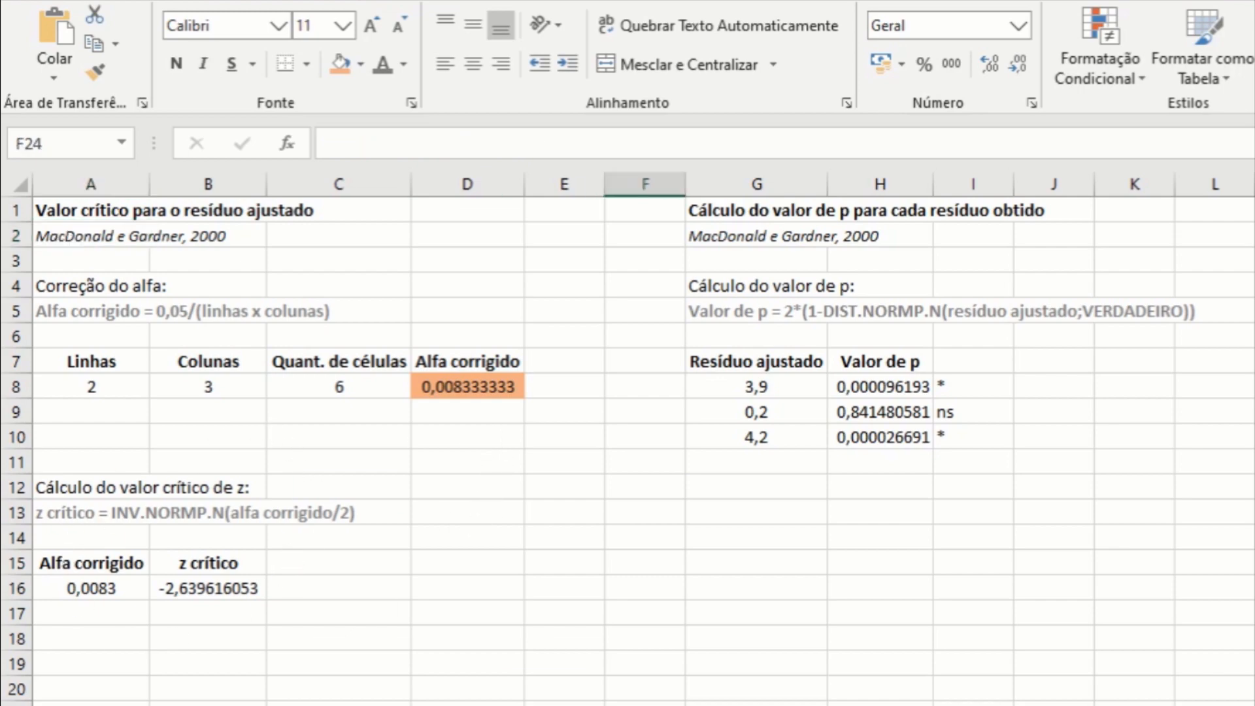
- Switch to SPSS and reopen the crosstabulation setup for Diabetes_Melito by Faixa_Etária
click(722, 561)
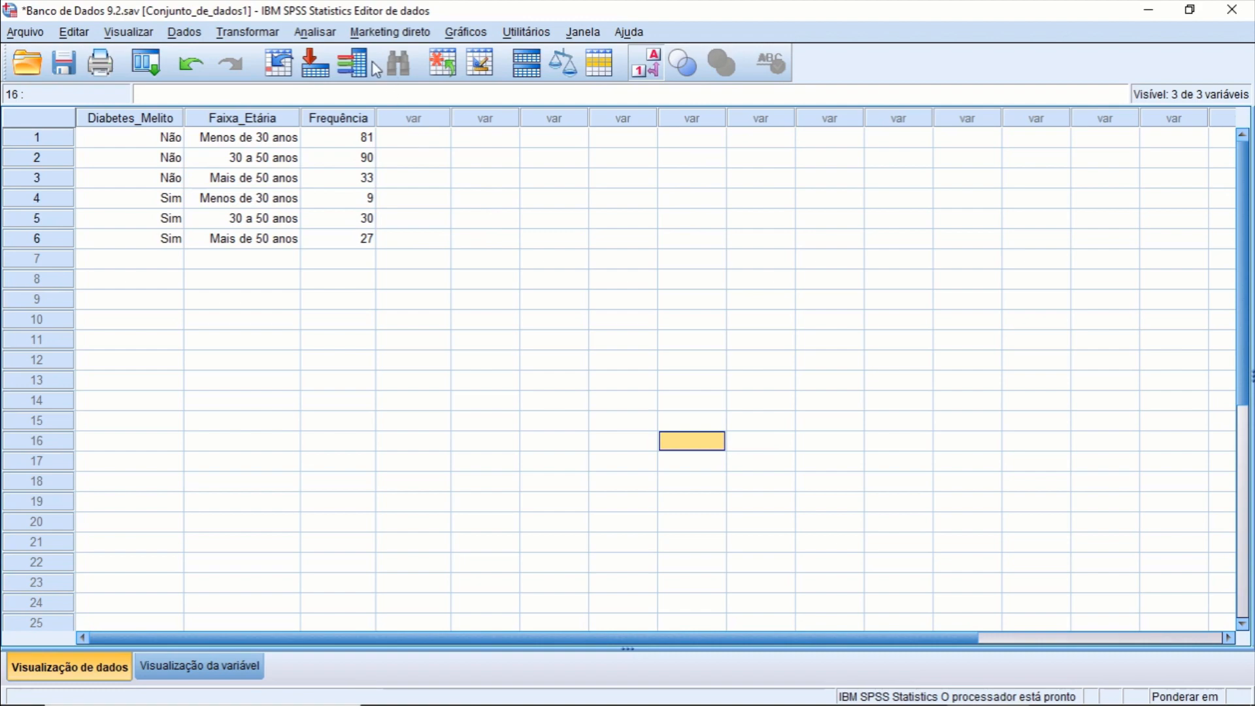
click(316, 33)
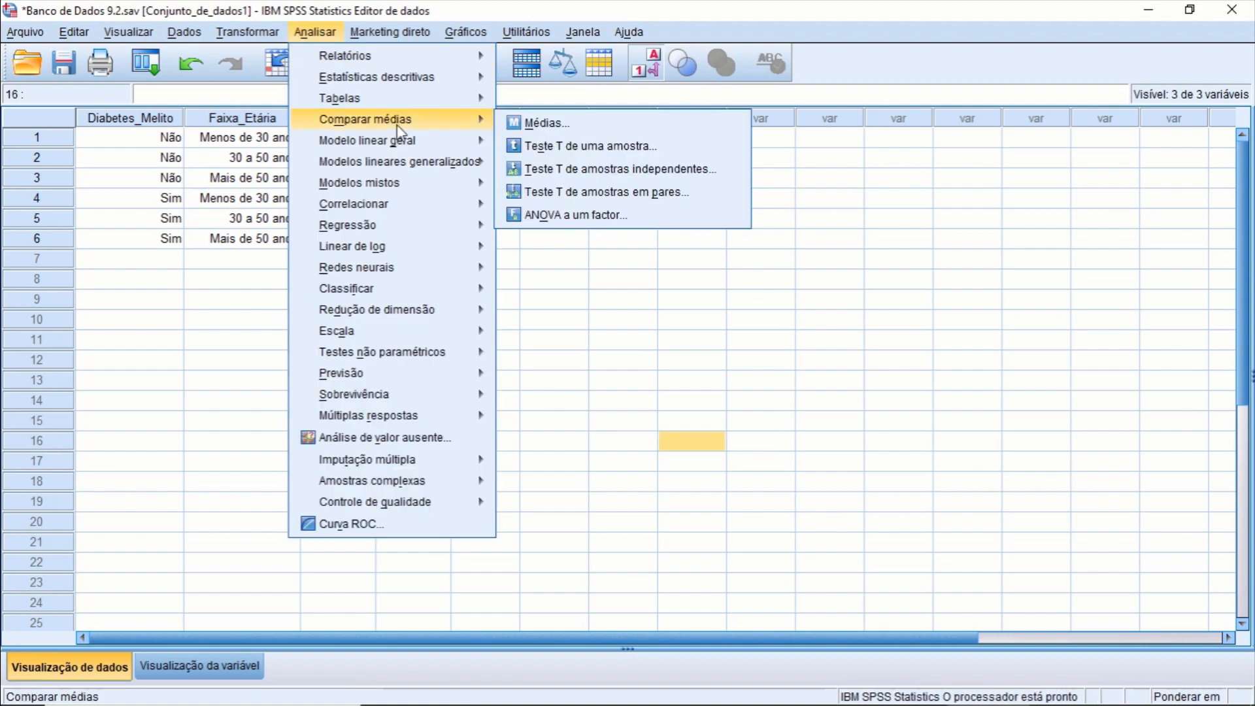
mouse_move(414, 78)
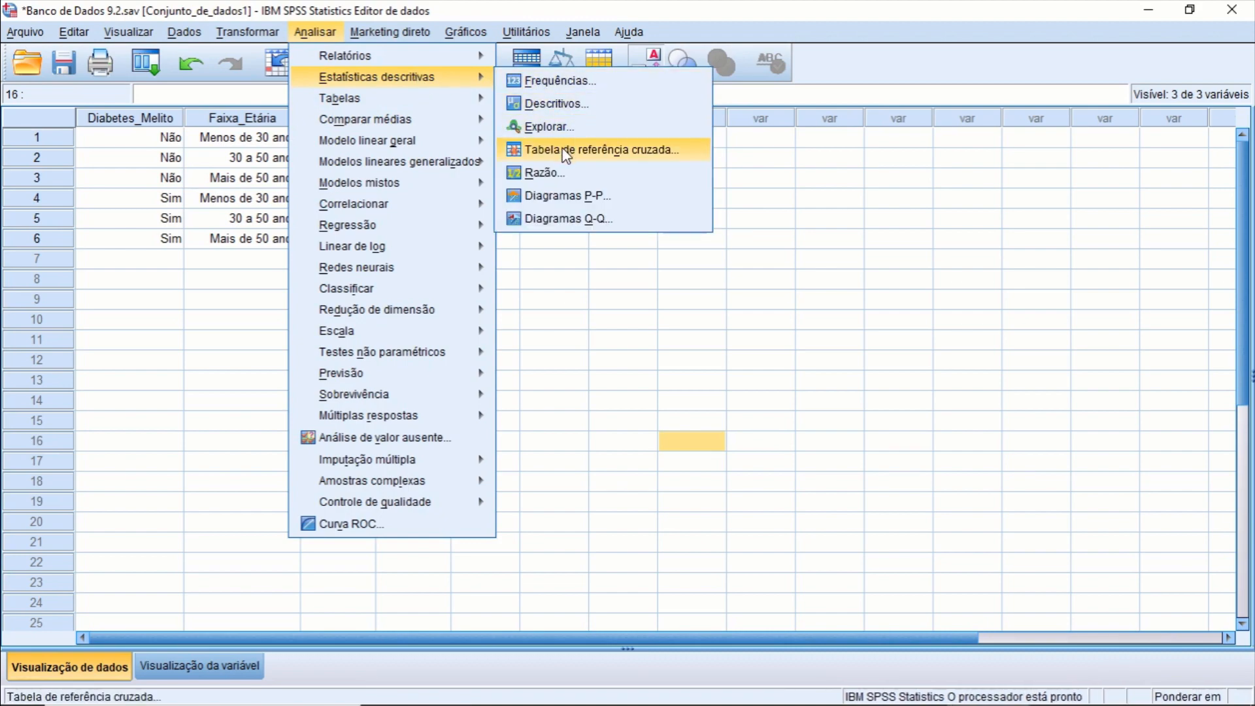
click(566, 151)
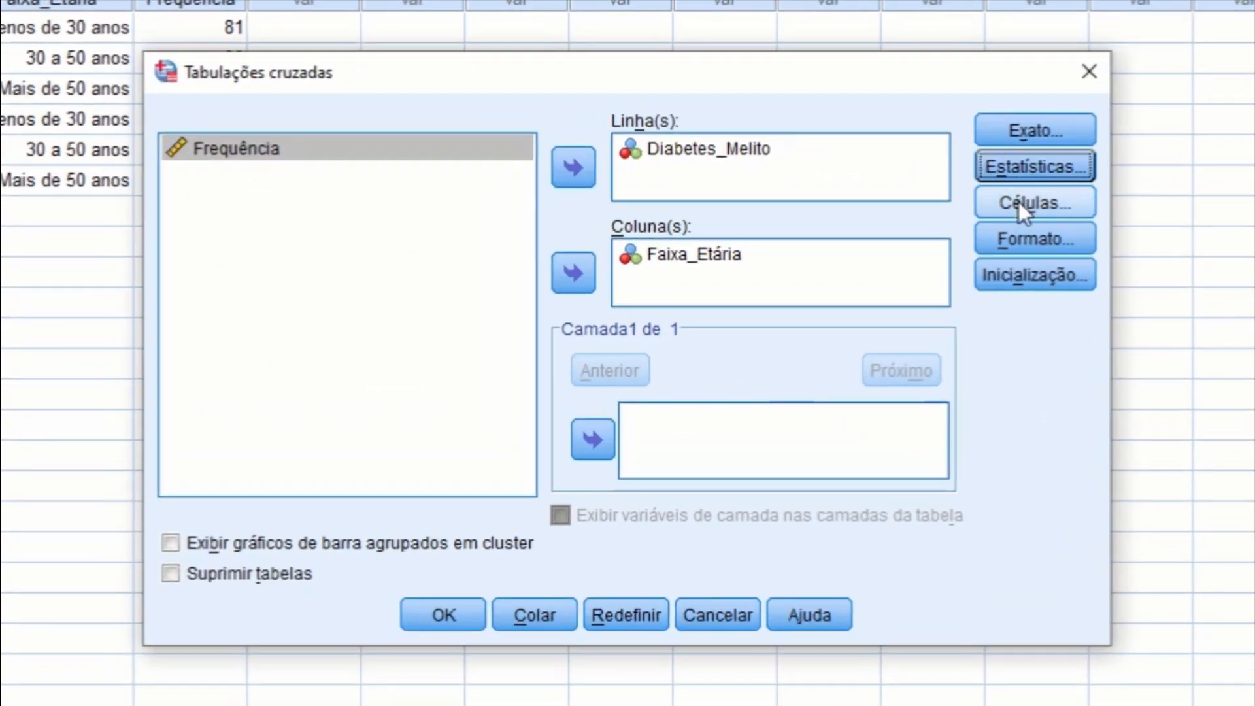
- Add the z-test comparing column proportions with Bonferroni-adjusted p-values to the cell display, and run the crosstabulation to view its output
click(1018, 202)
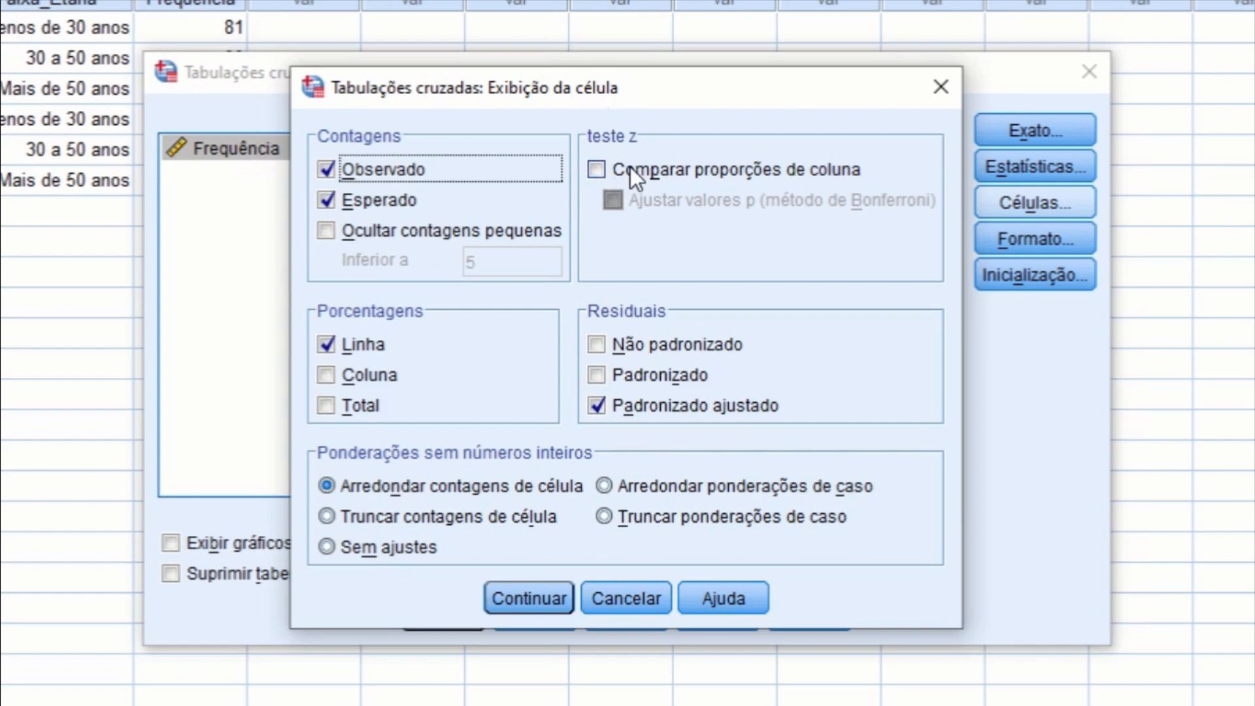
click(678, 167)
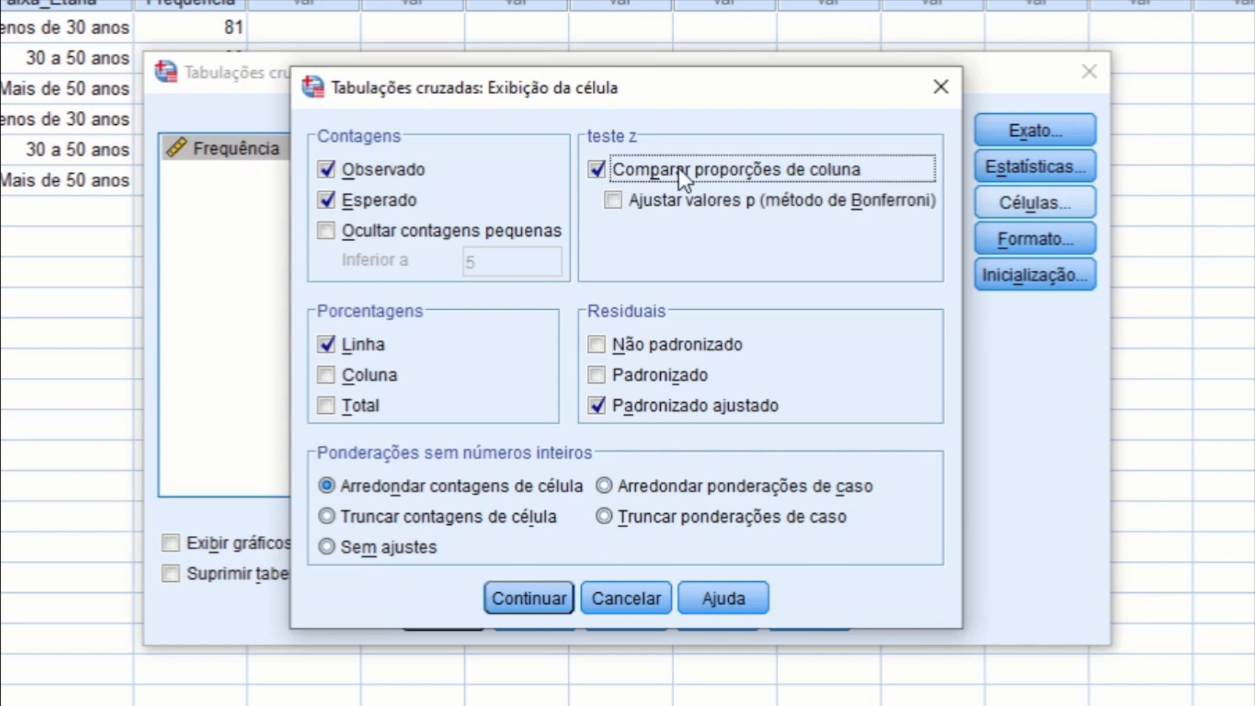
click(614, 202)
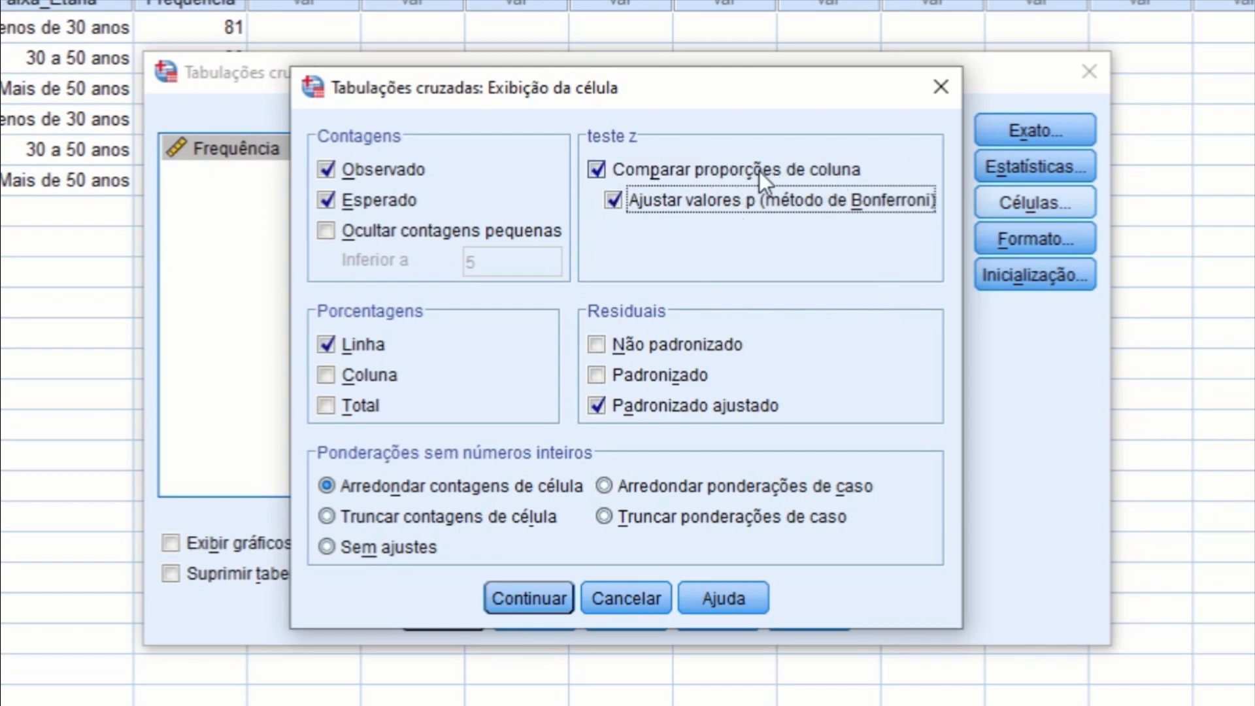
click(549, 593)
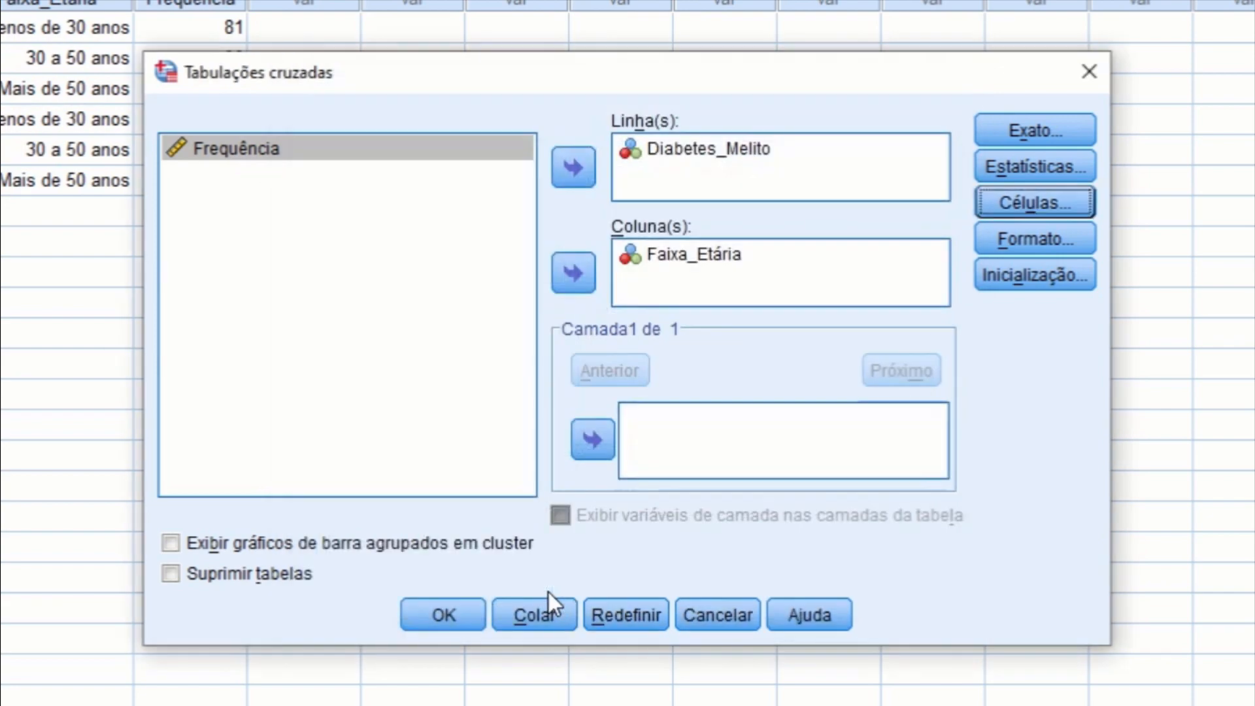
click(444, 614)
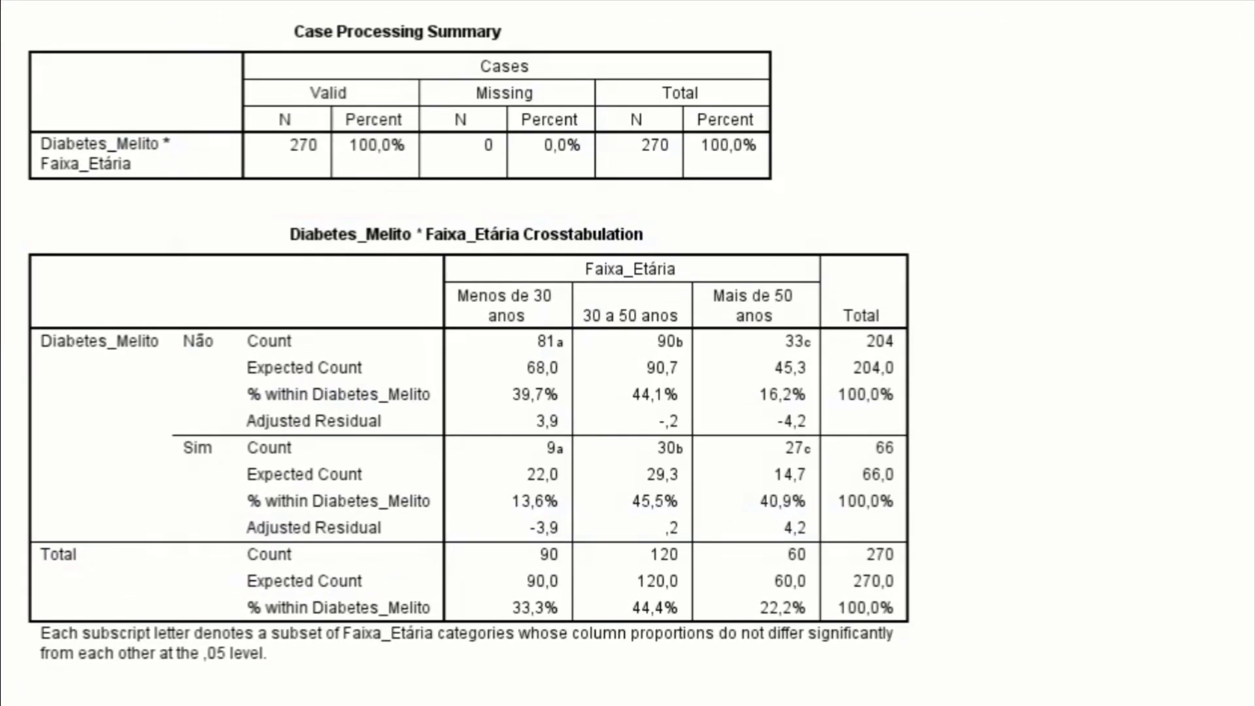
scroll(627, 353, down, 7)
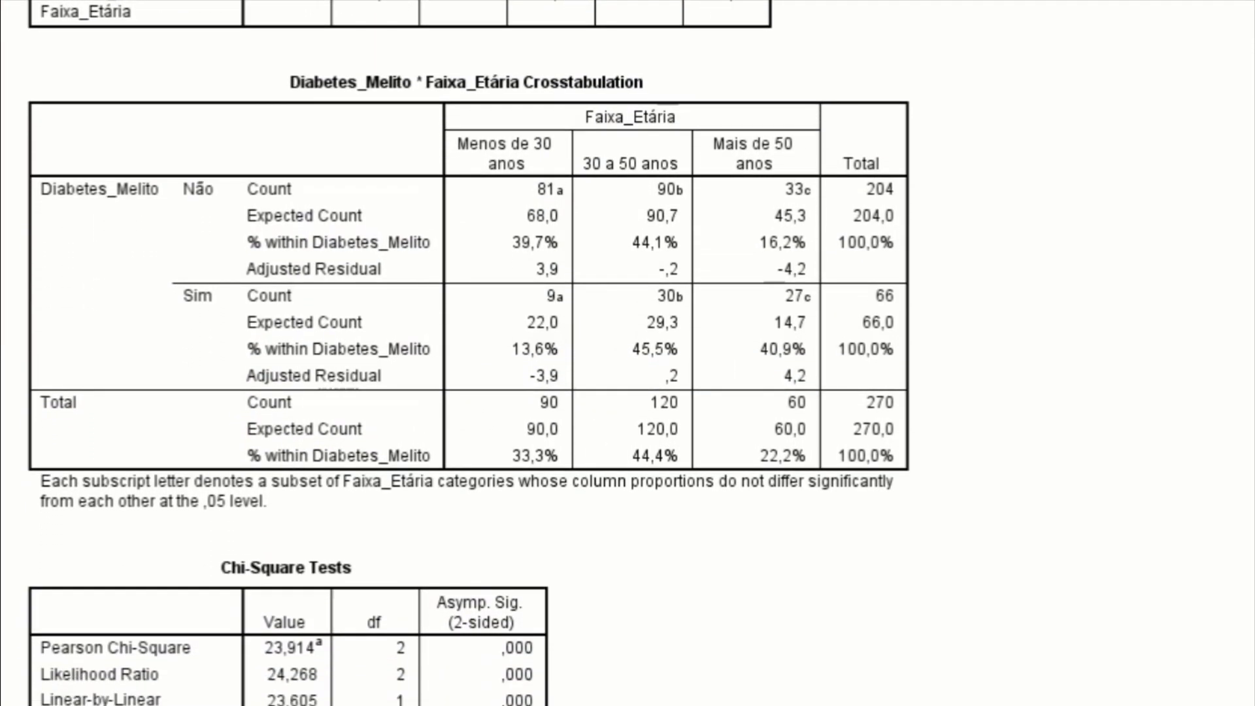